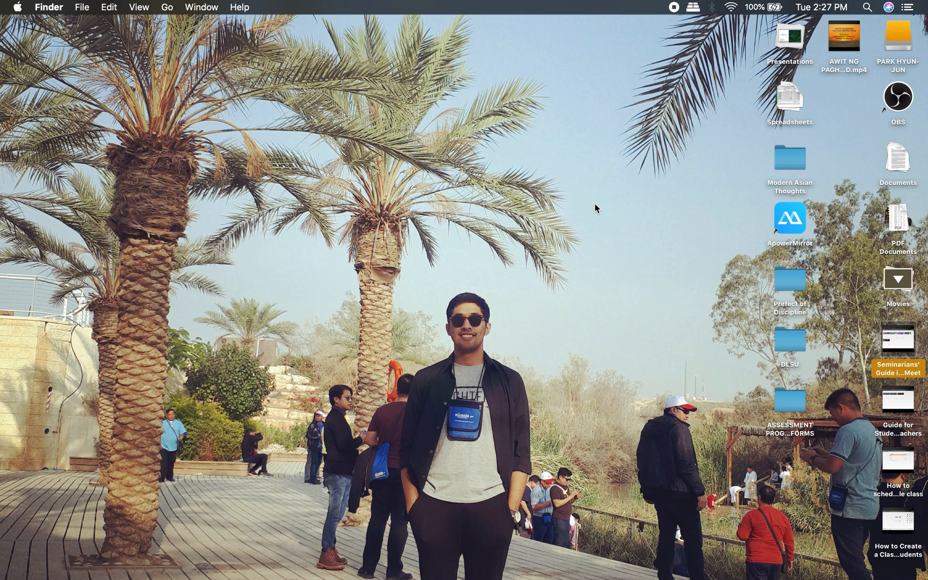
# - Switch to the Safari browser and open Google Drive from the list of Google apps
pyautogui.hotkey('ctrl', 'Right')
pyautogui.hotkey('ctrl', 'Right')
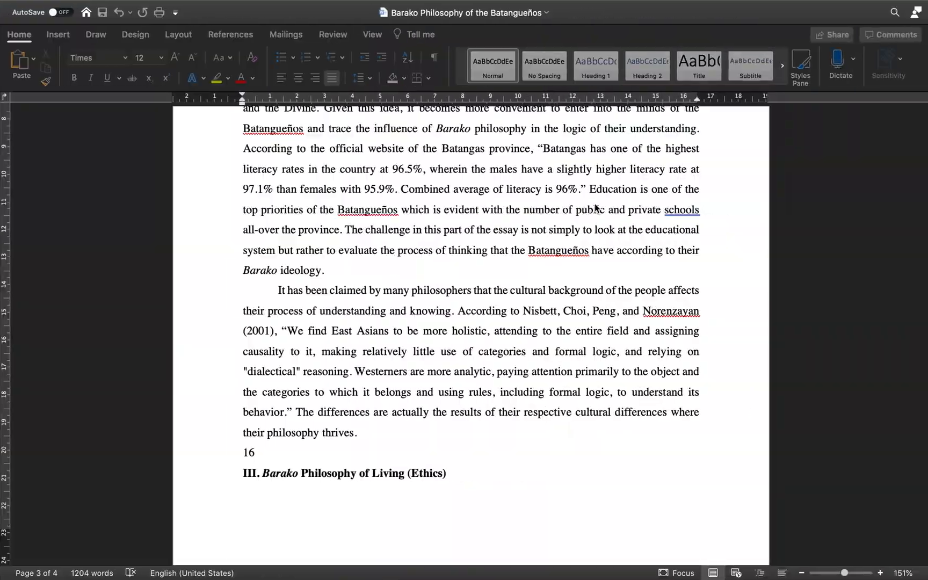
pyautogui.click(577, 121)
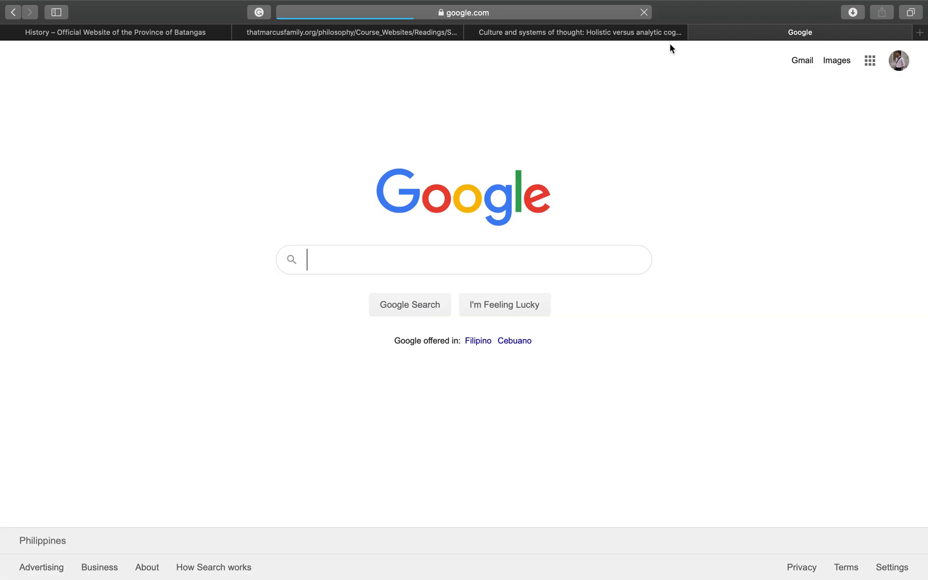
pyautogui.click(869, 63)
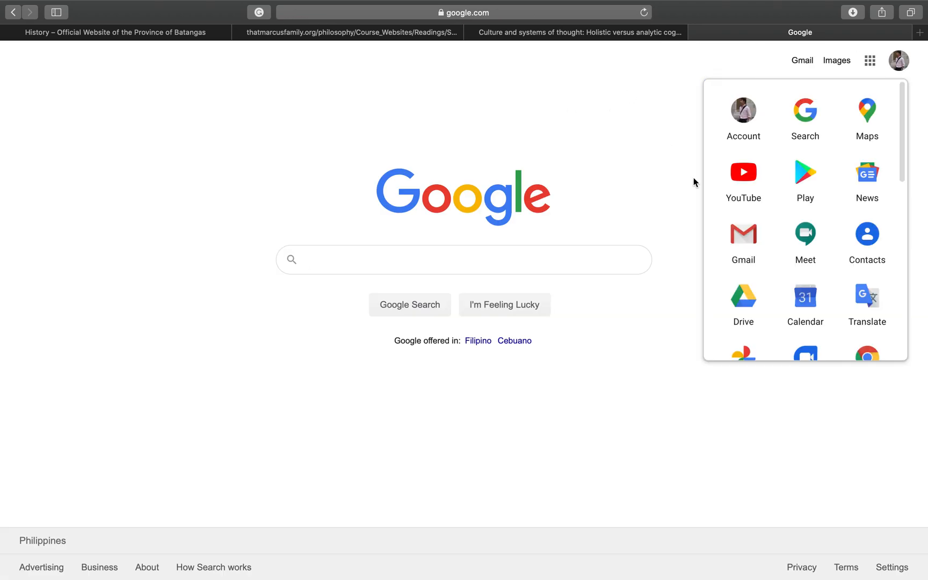
pyautogui.scroll(-6, 776, 187)
pyautogui.scroll(-3, 777, 187)
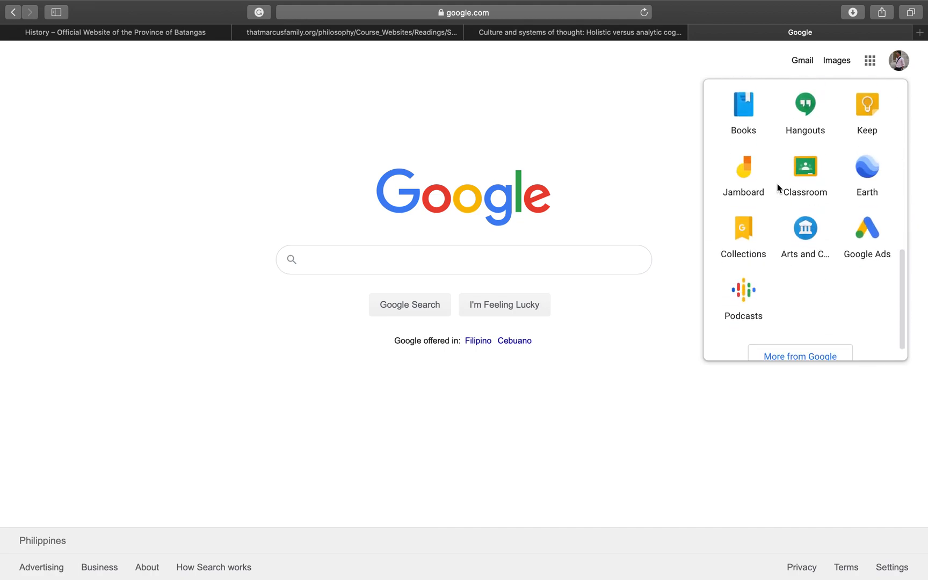
pyautogui.scroll(8, 777, 187)
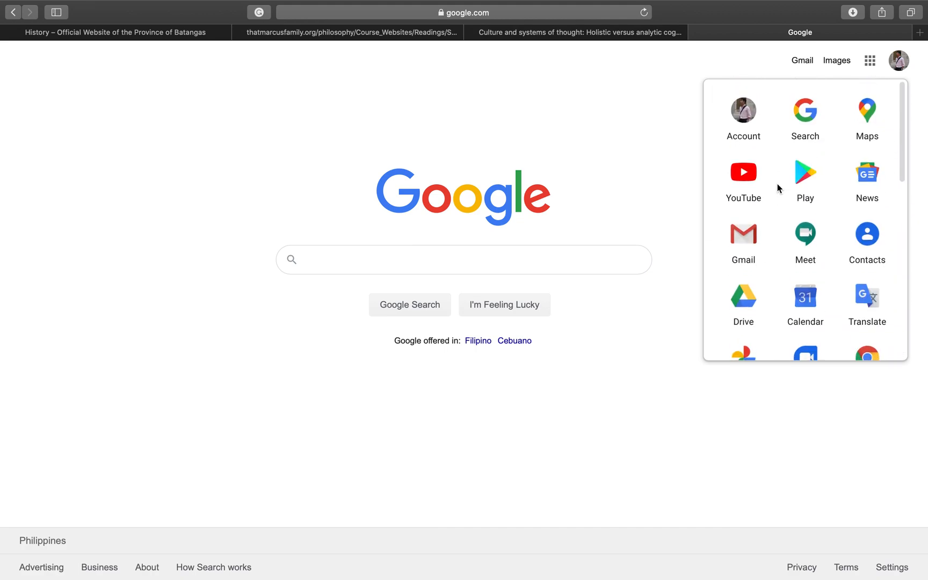
pyautogui.click(737, 308)
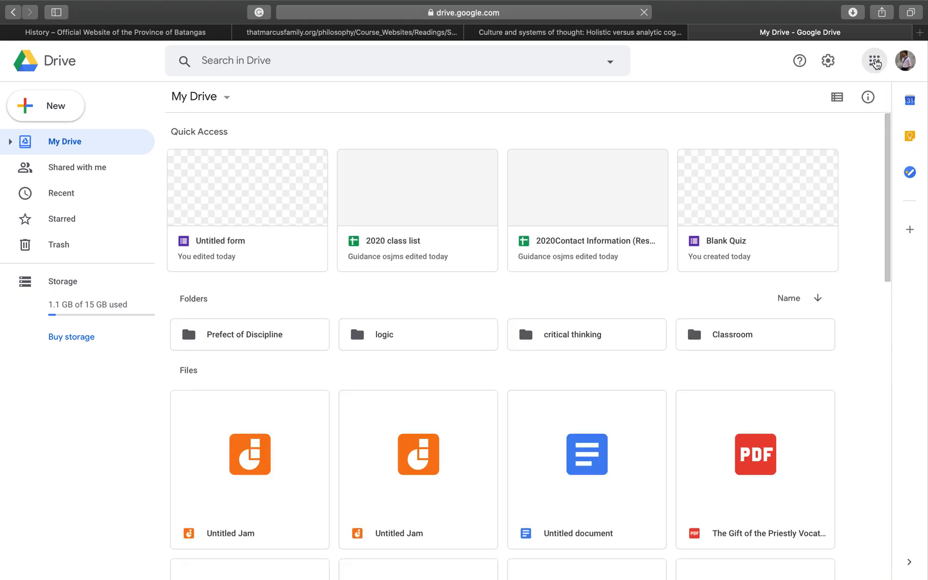
# - Look through the Google apps list and browse the folders and files stored in My Drive
pyautogui.click(874, 60)
pyautogui.click(874, 61)
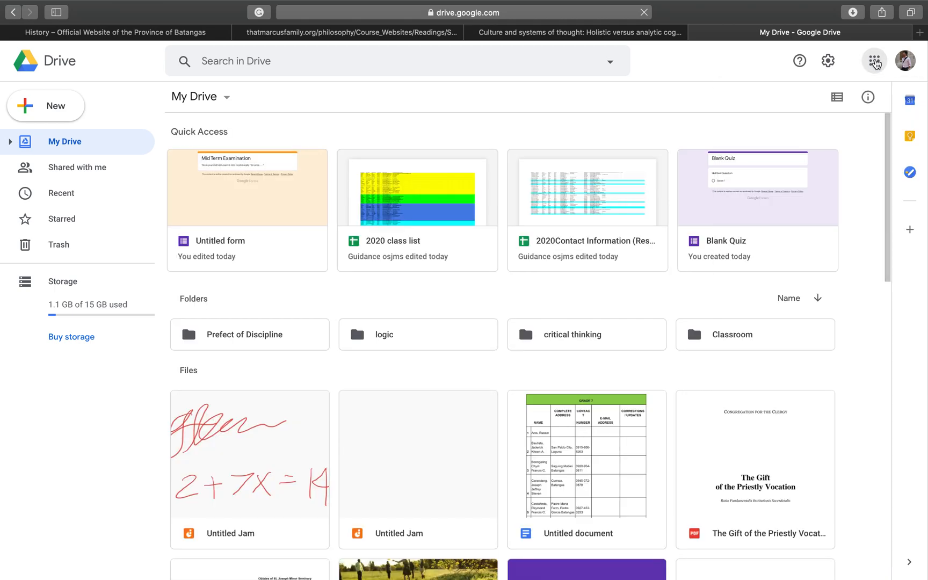
pyautogui.click(873, 61)
pyautogui.scroll(-2, 787, 337)
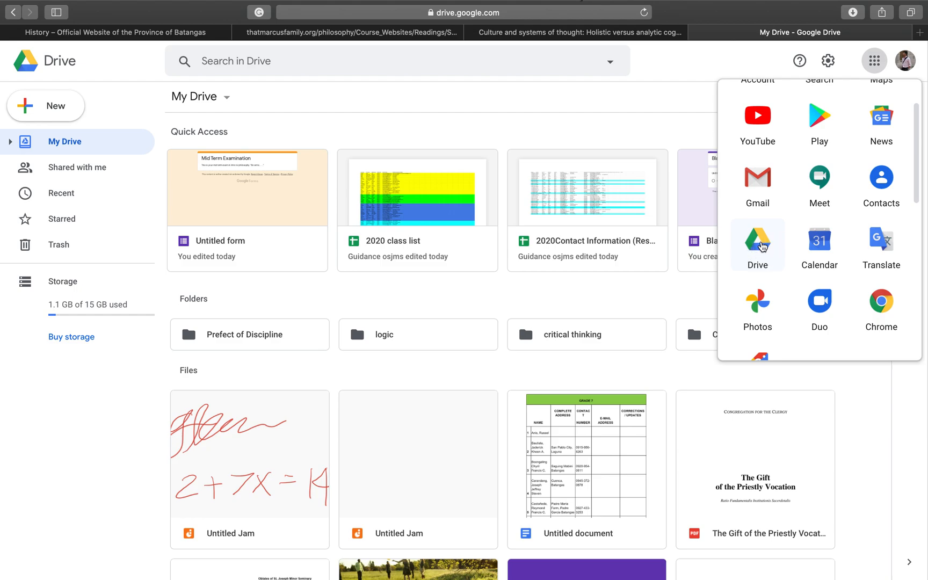
pyautogui.click(588, 109)
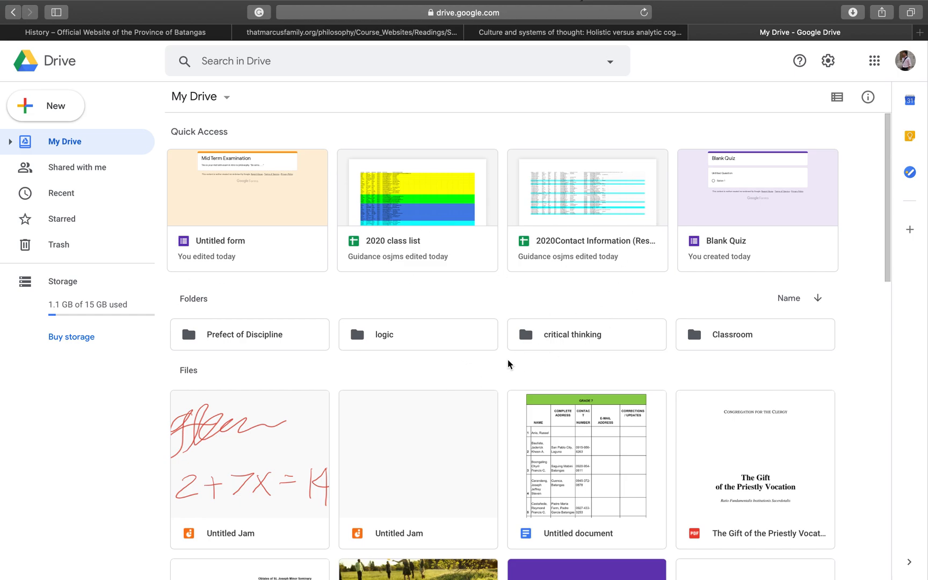
pyautogui.scroll(-10, 507, 364)
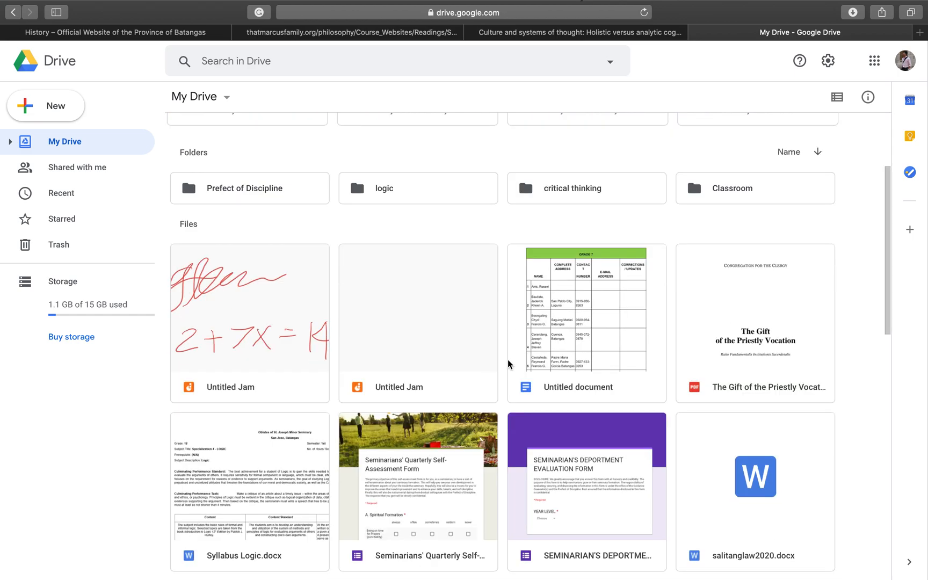
pyautogui.scroll(-5, 508, 364)
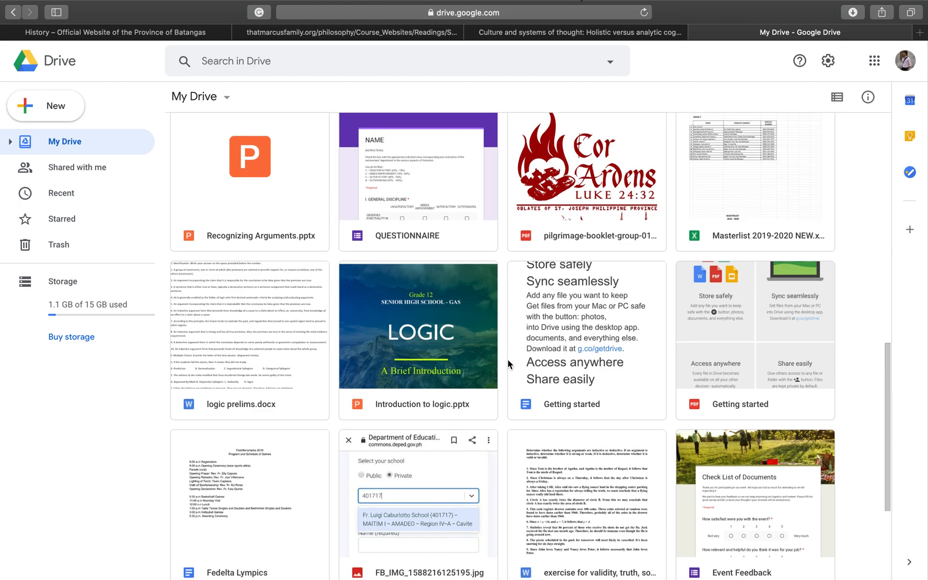
pyautogui.scroll(2, 507, 364)
pyautogui.scroll(12, 507, 364)
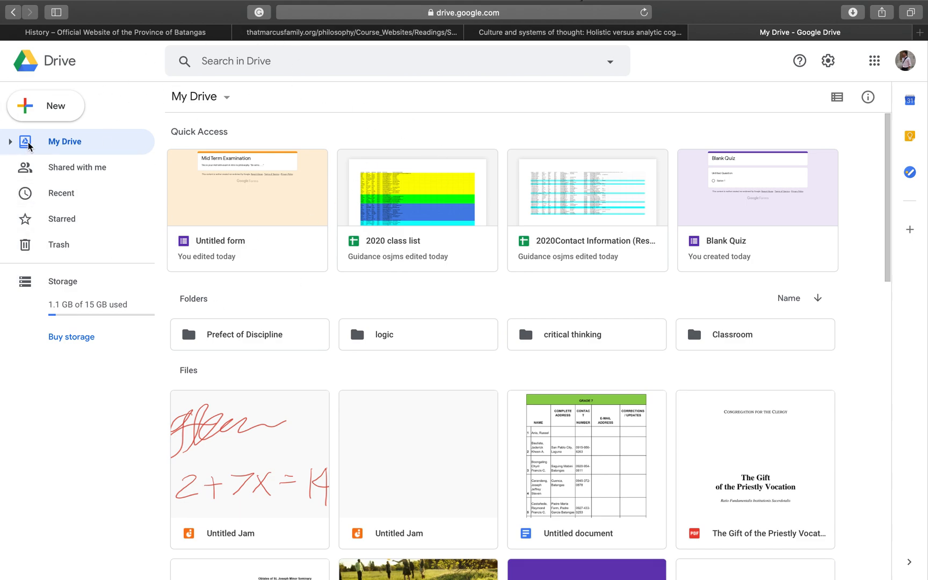
# - Create a new blank Google Form from Drive and show its Questions view
pyautogui.click(27, 107)
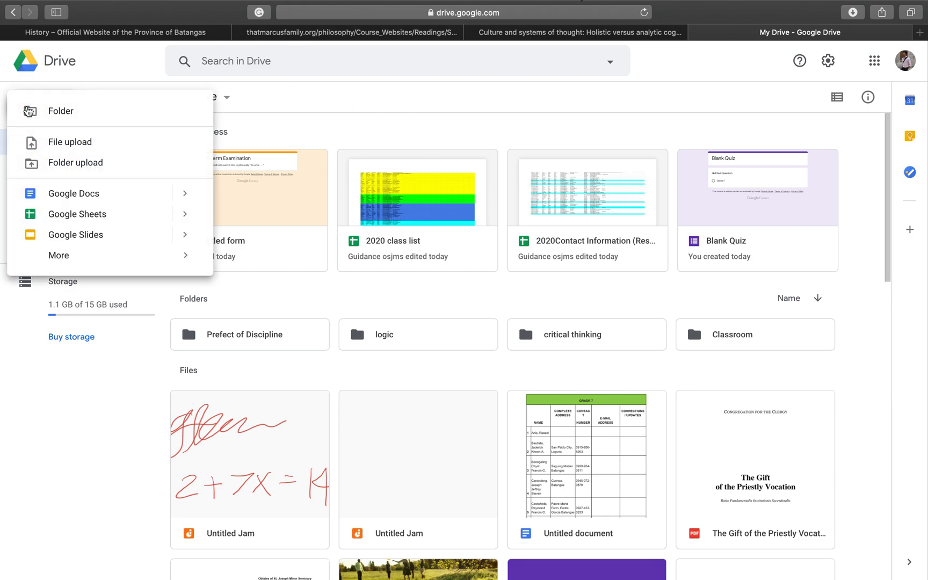
pyautogui.click(318, 132)
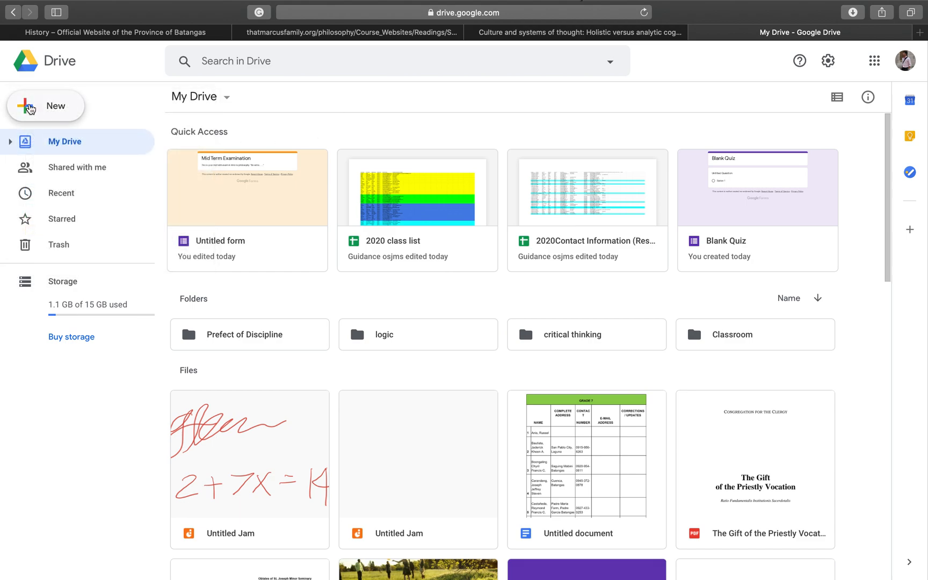
pyautogui.click(30, 109)
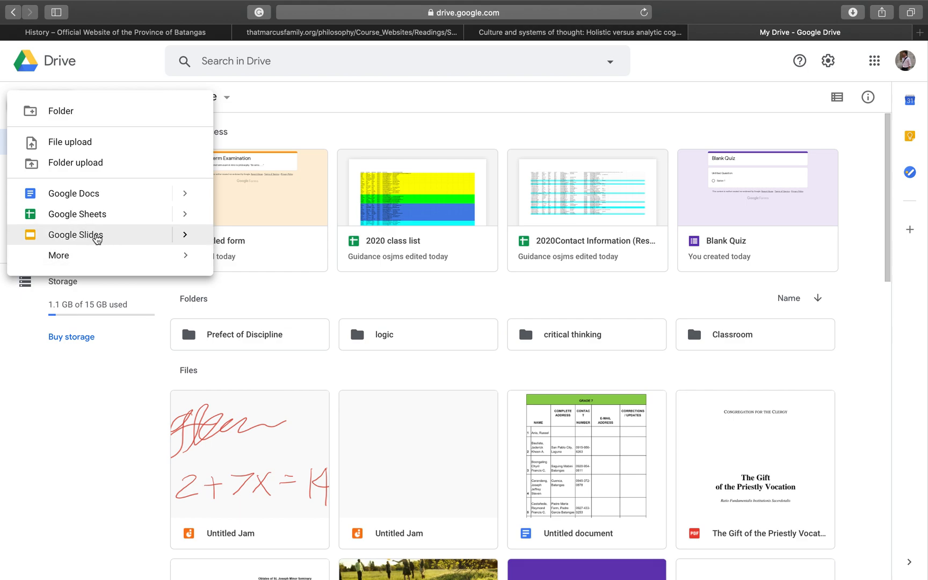
pyautogui.click(94, 258)
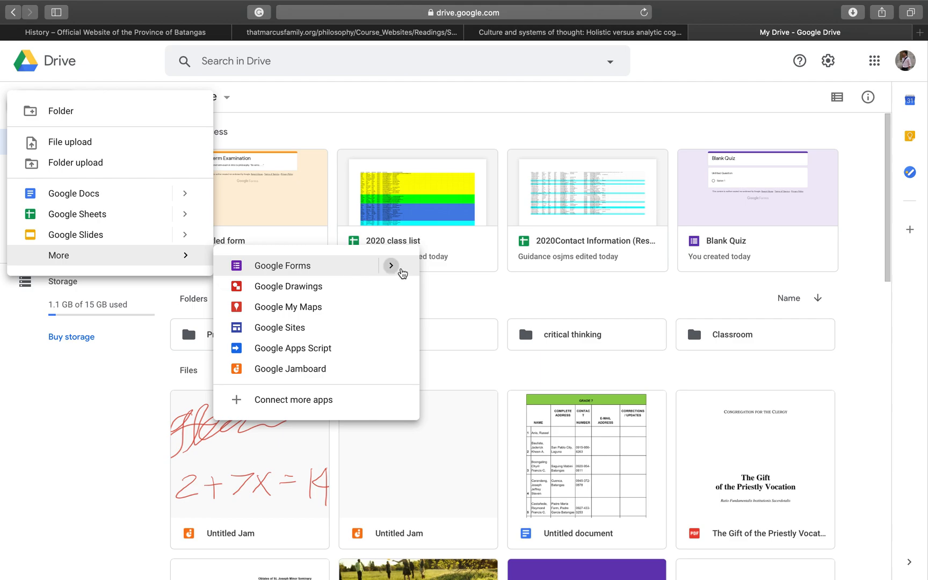
pyautogui.click(391, 265)
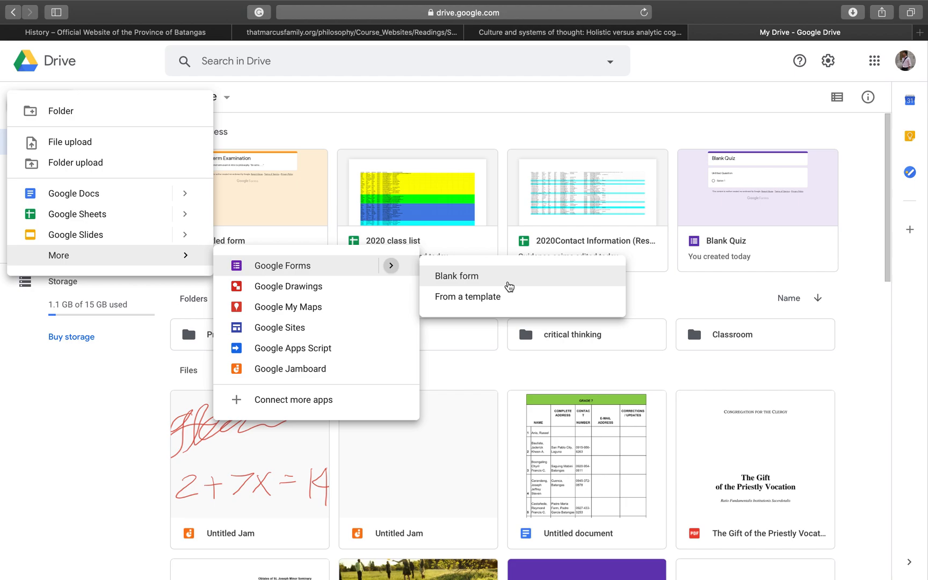
pyautogui.click(509, 286)
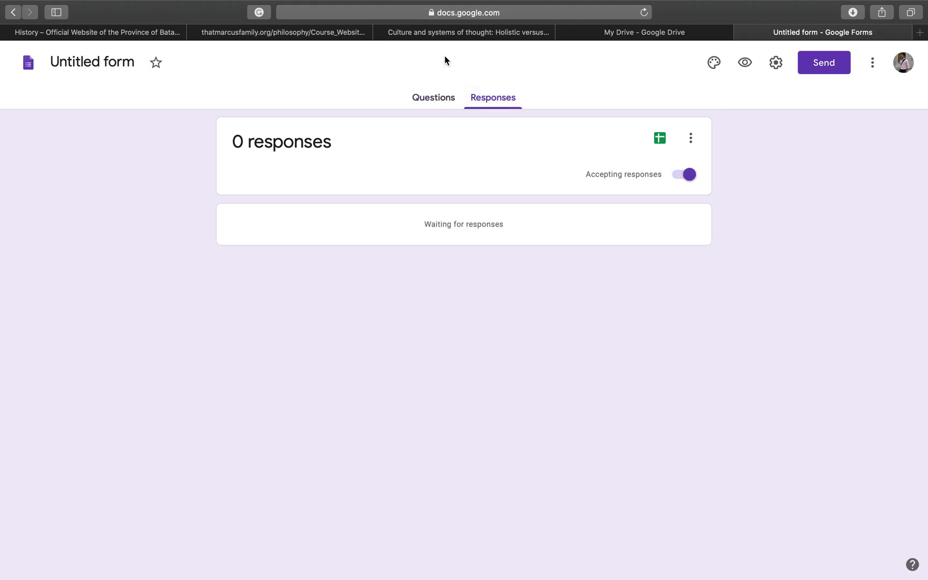
pyautogui.click(443, 106)
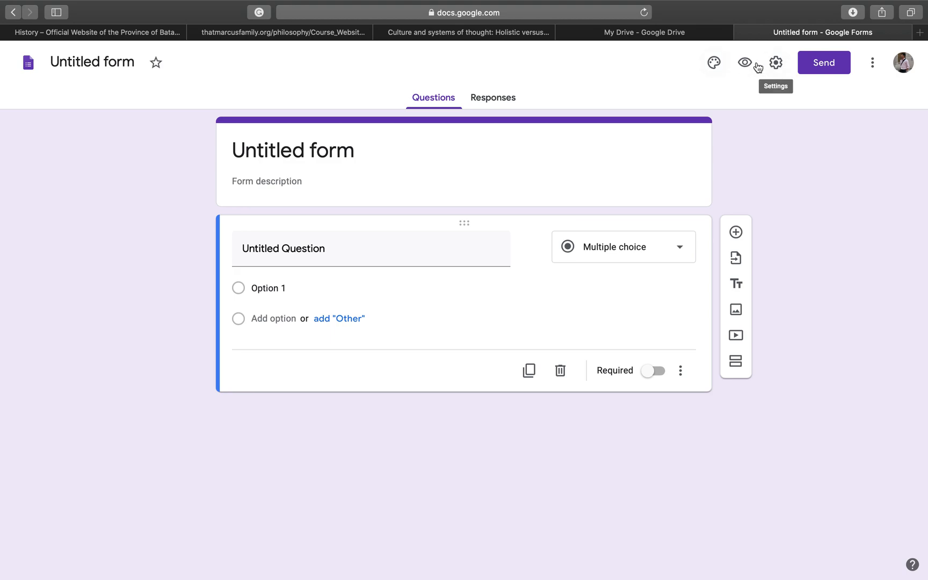
# - Set the form's header image to the yellow WORLDVIEW picture from the account's own photos
pyautogui.click(713, 64)
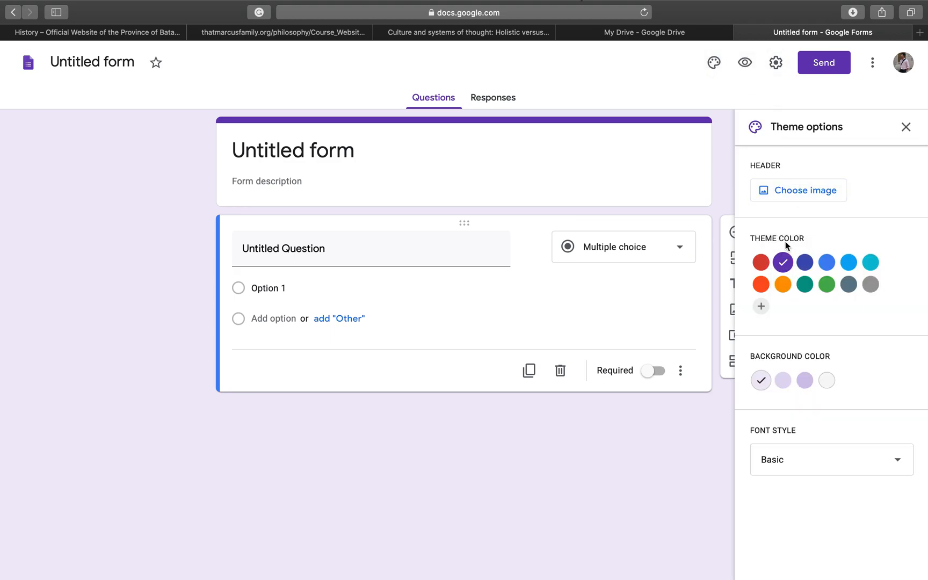
pyautogui.click(792, 196)
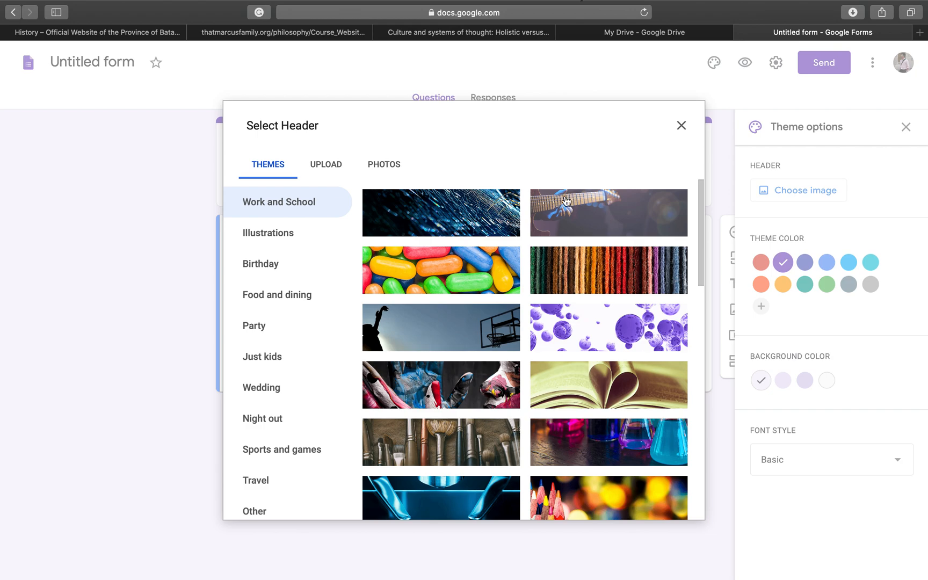
pyautogui.scroll(-2, 522, 325)
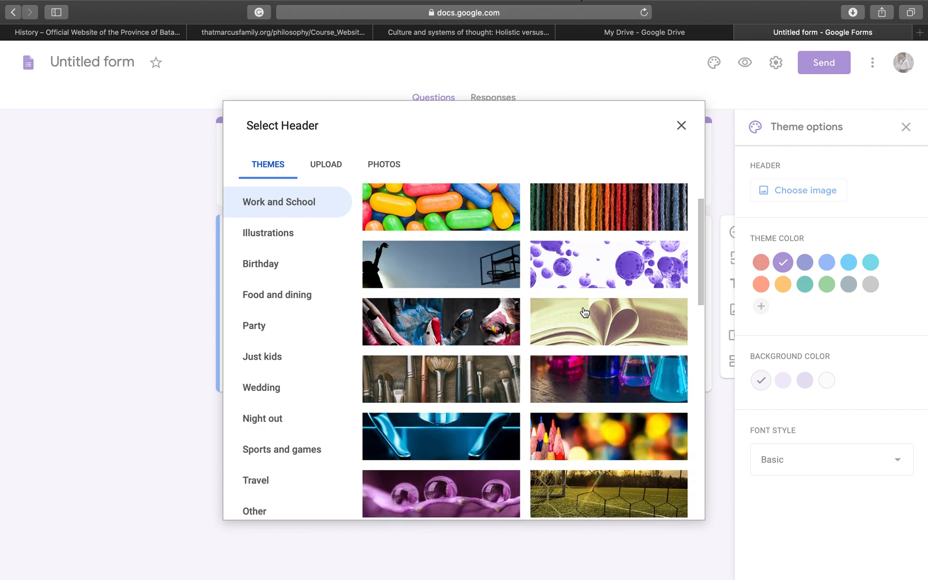
pyautogui.click(597, 226)
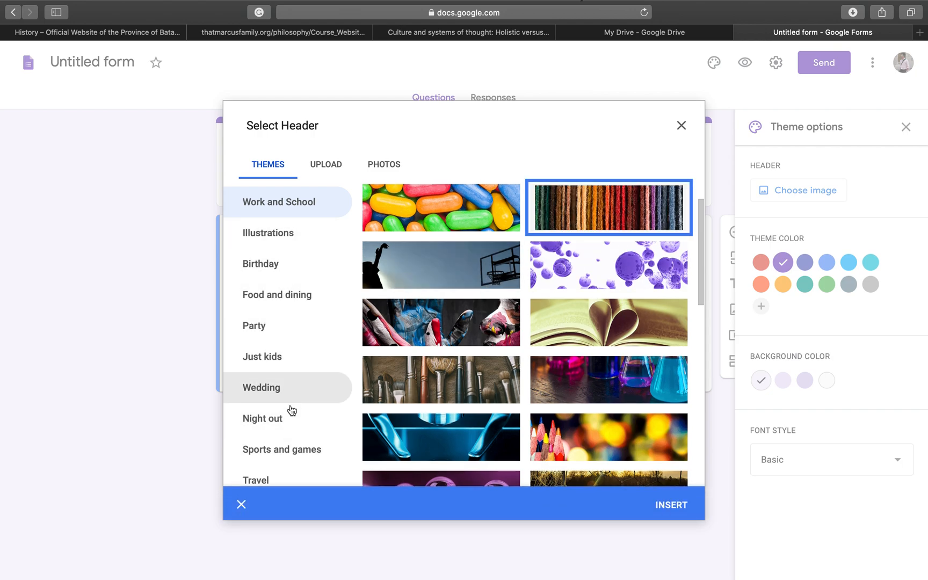
pyautogui.click(384, 163)
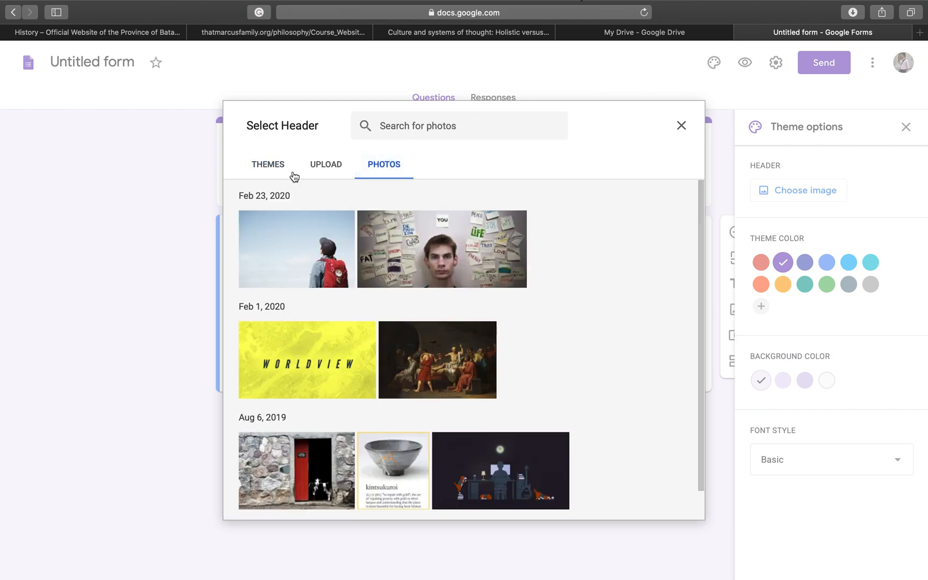
pyautogui.click(311, 346)
pyautogui.click(668, 504)
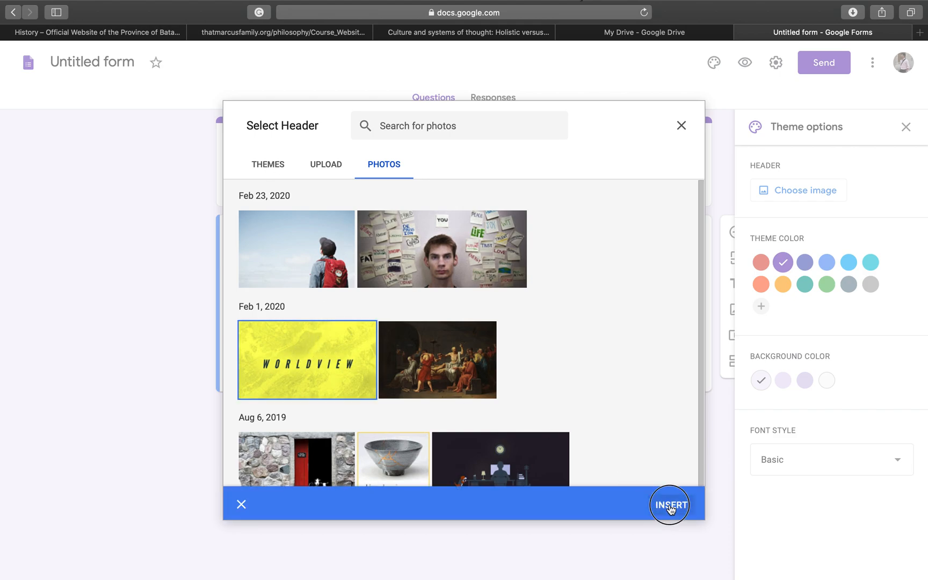
pyautogui.click(657, 489)
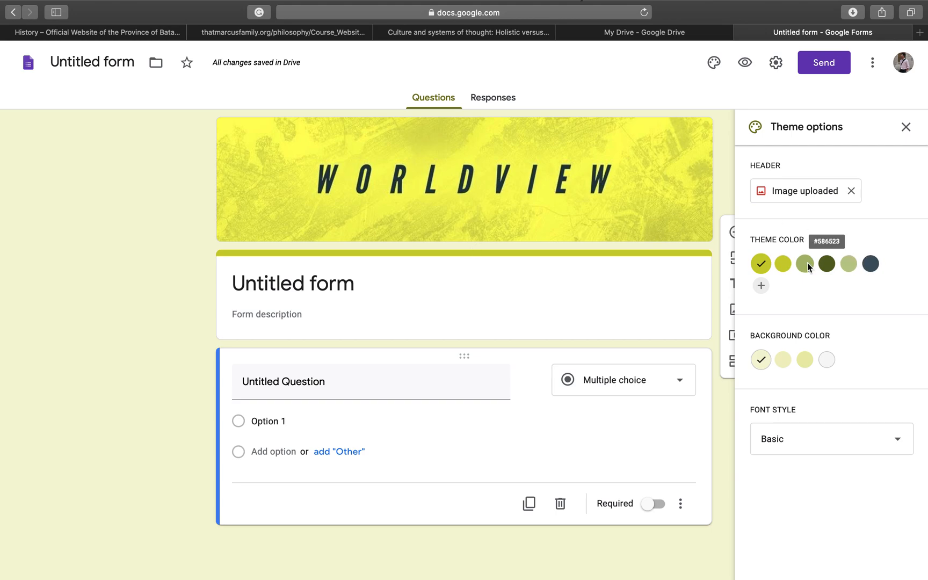
# - Set the form's theme color to dark olive green #586523 and the background to light gray, keeping the Basic font style
pyautogui.click(832, 275)
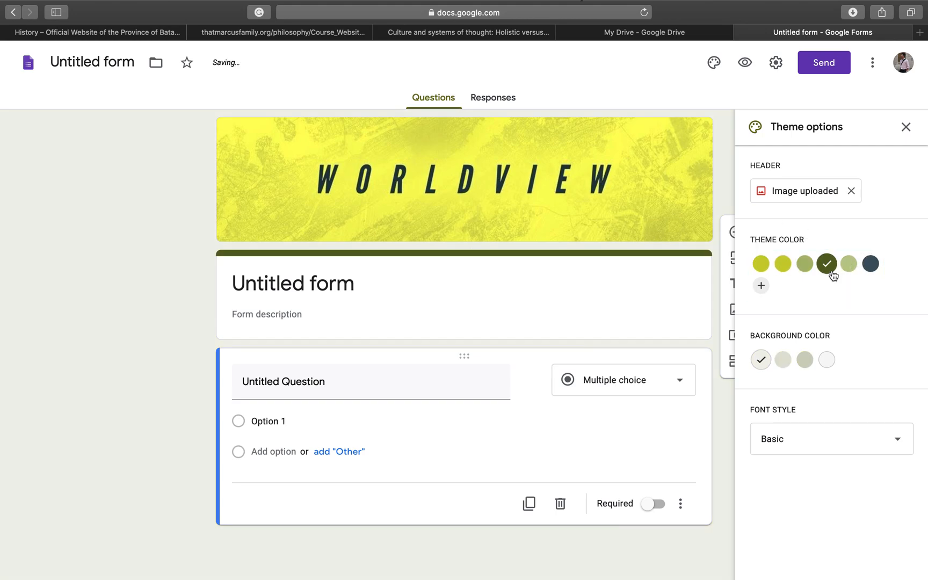
pyautogui.click(805, 362)
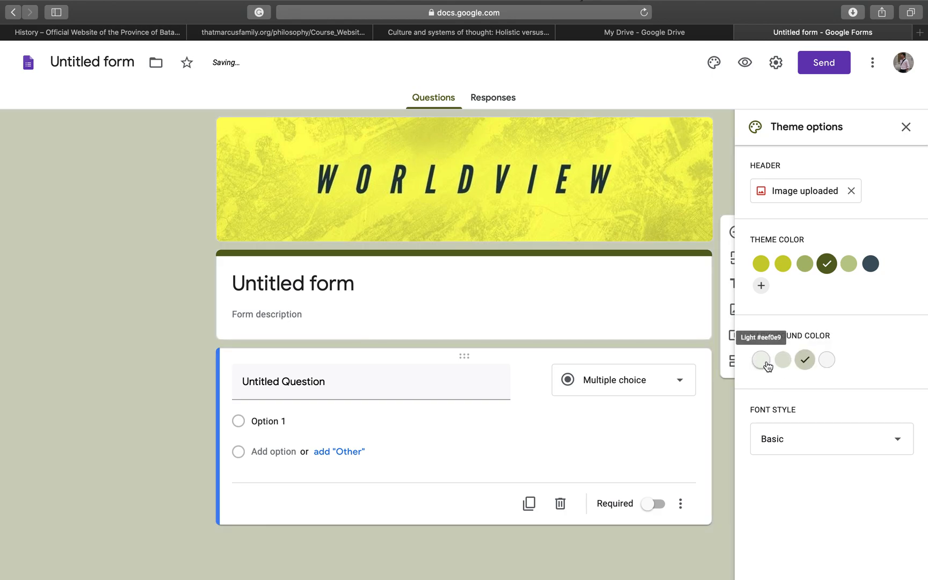
pyautogui.click(825, 360)
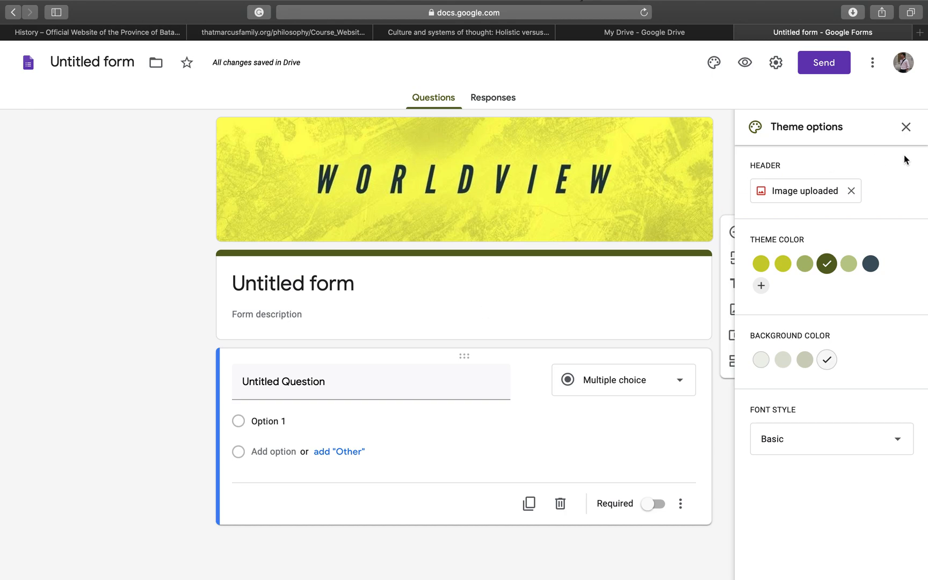
pyautogui.click(787, 441)
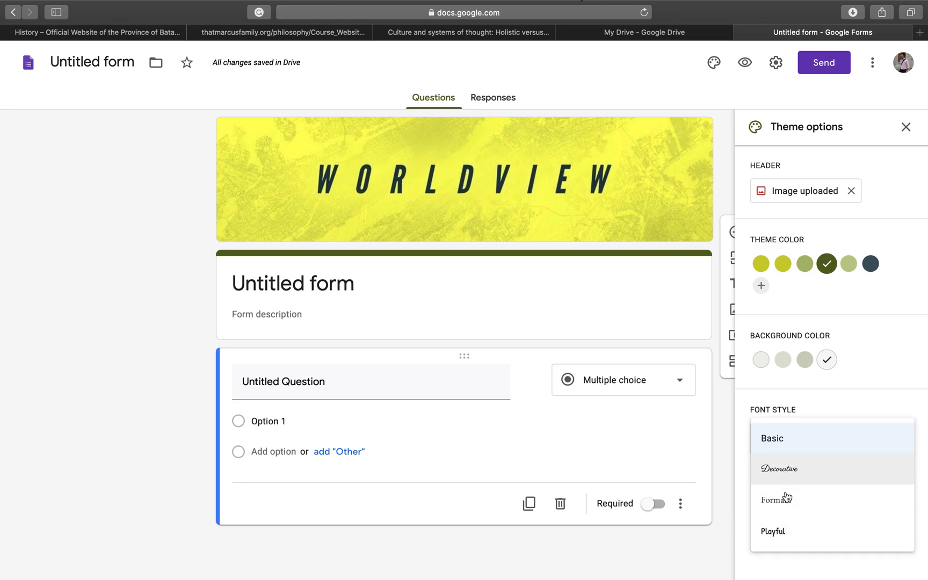
pyautogui.click(800, 448)
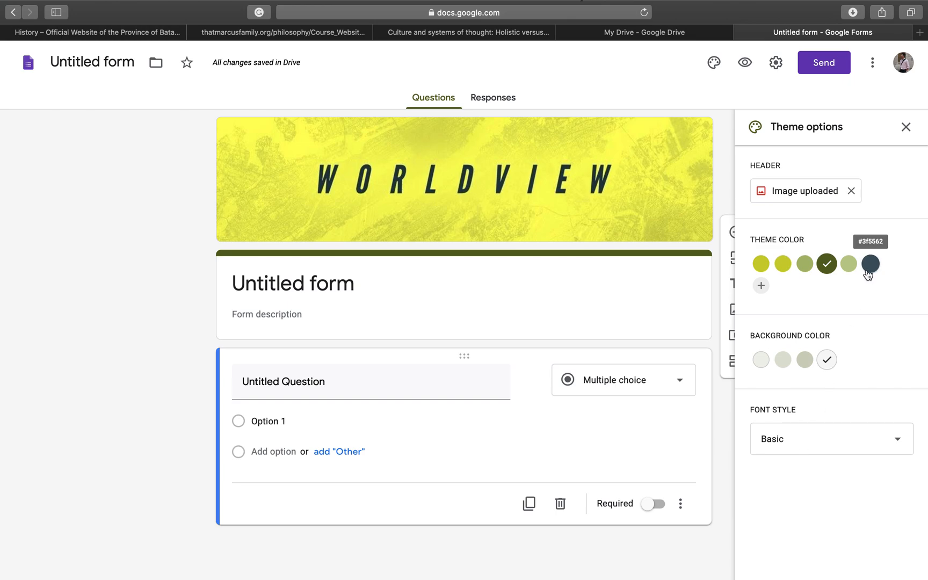
pyautogui.click(907, 128)
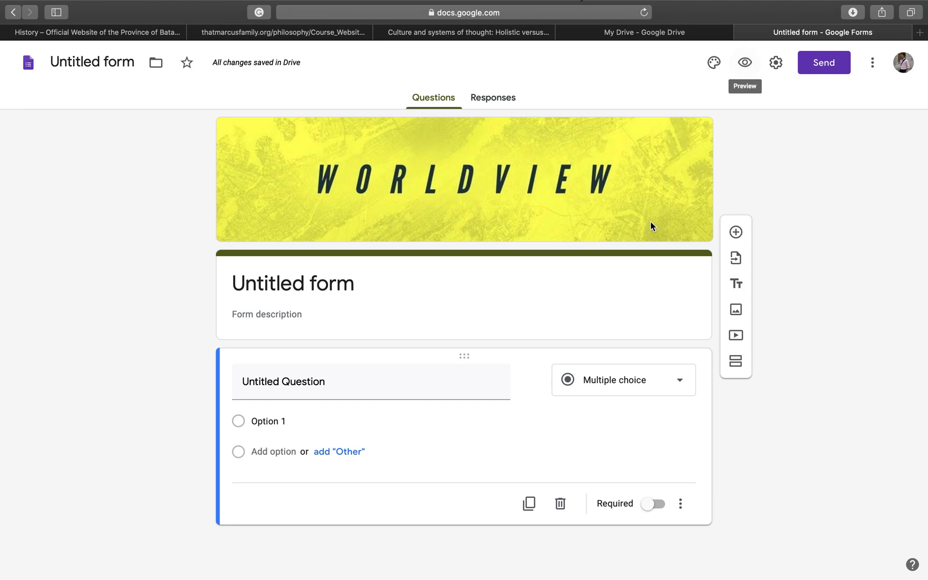
# - Review the form's general settings and leave them without saving any change
pyautogui.click(779, 65)
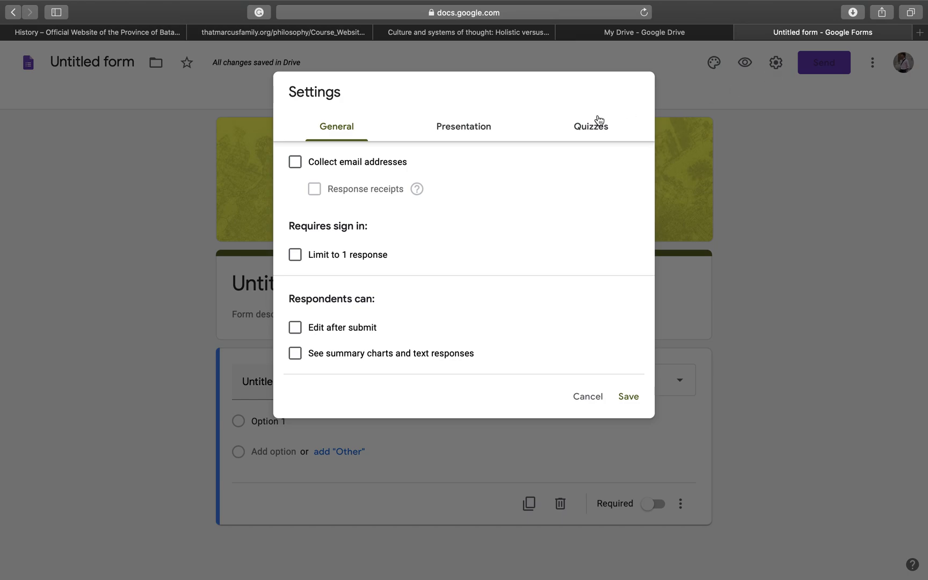
pyautogui.click(585, 397)
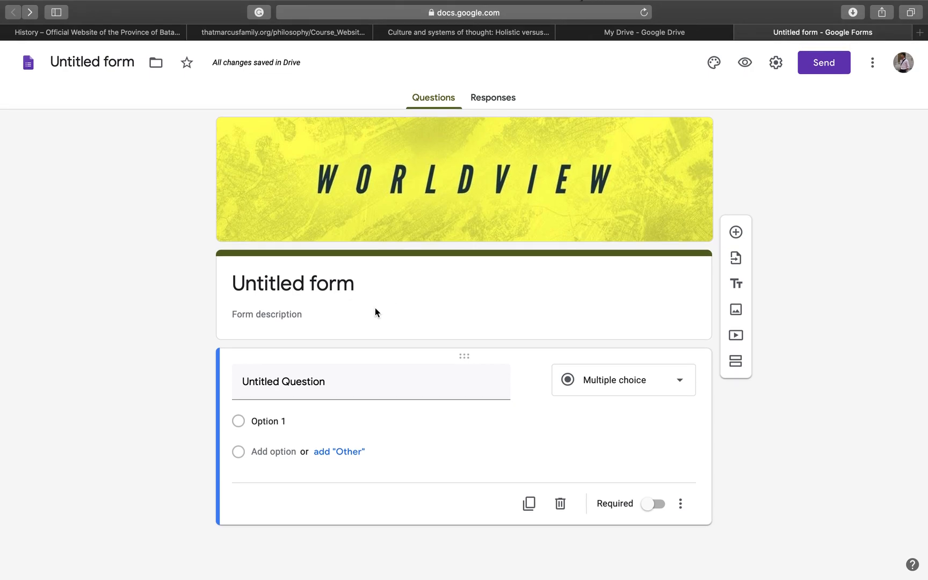
# - Title the form "Mid Term Exam" and set its description to "Thoughts of the Founder / Prayer"
pyautogui.click(344, 280)
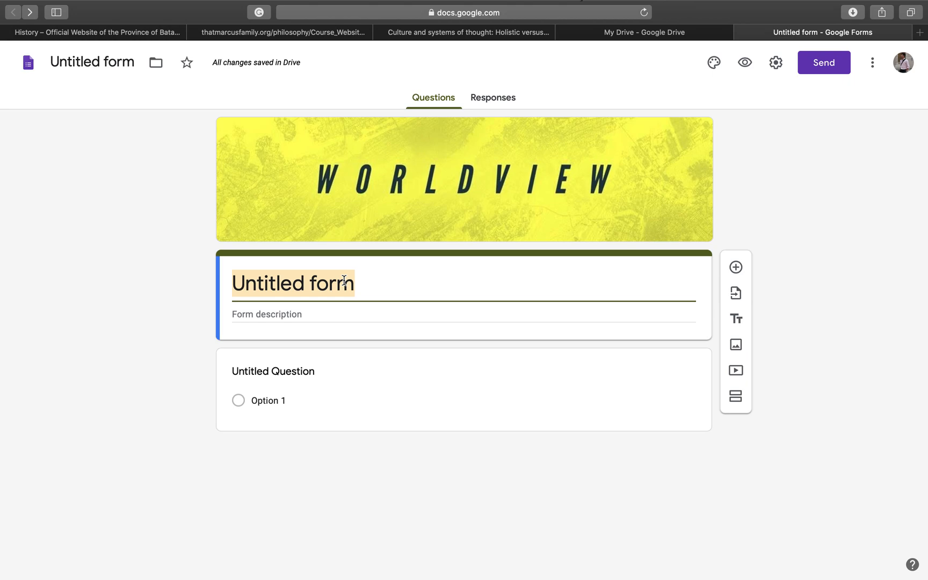
pyautogui.write('Mid Term Exam')
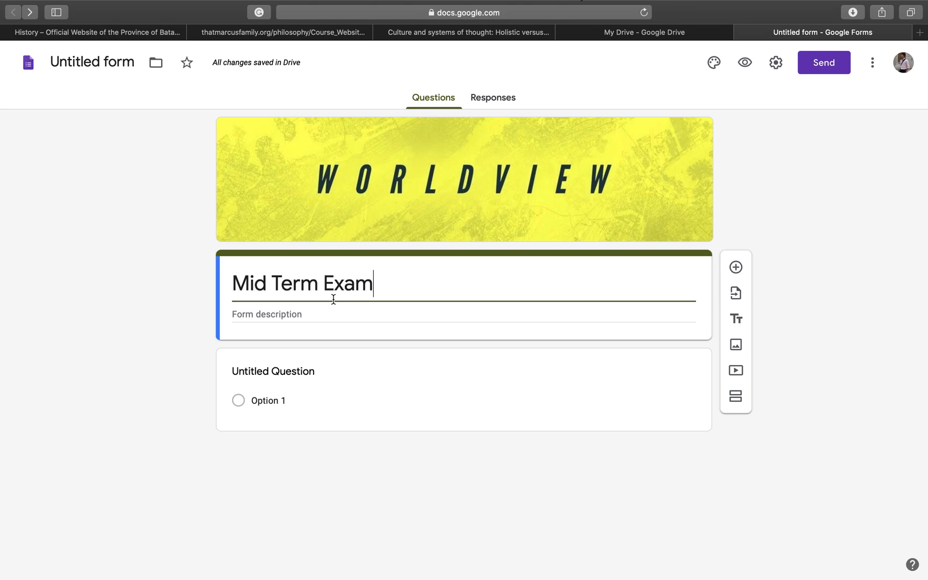
pyautogui.click(324, 313)
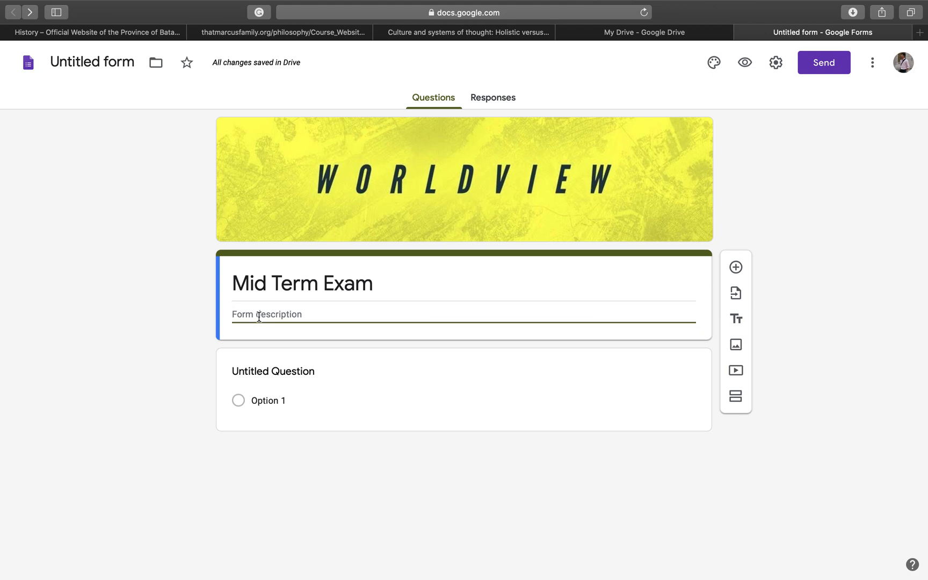
pyautogui.write('THought')
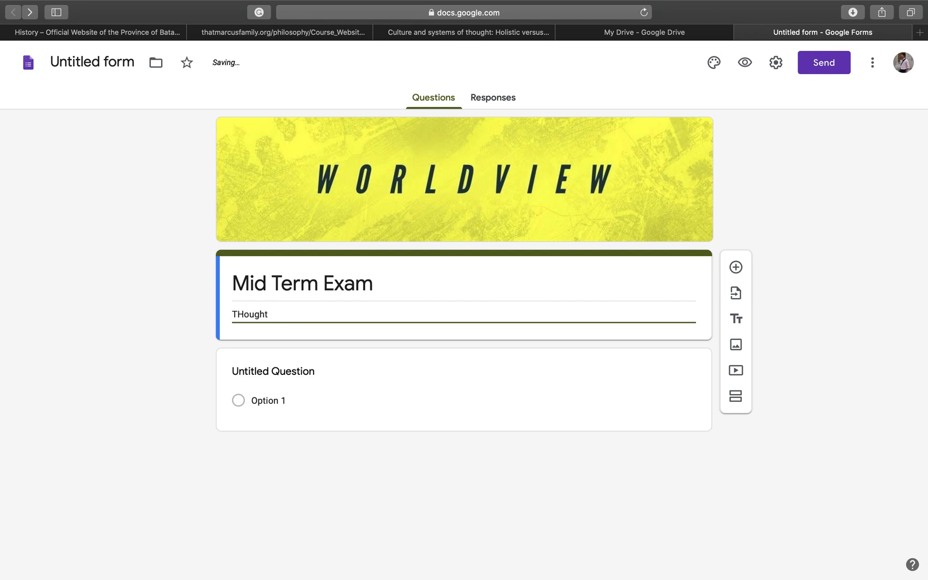
pyautogui.write('ghts of the Founder / PRayer')
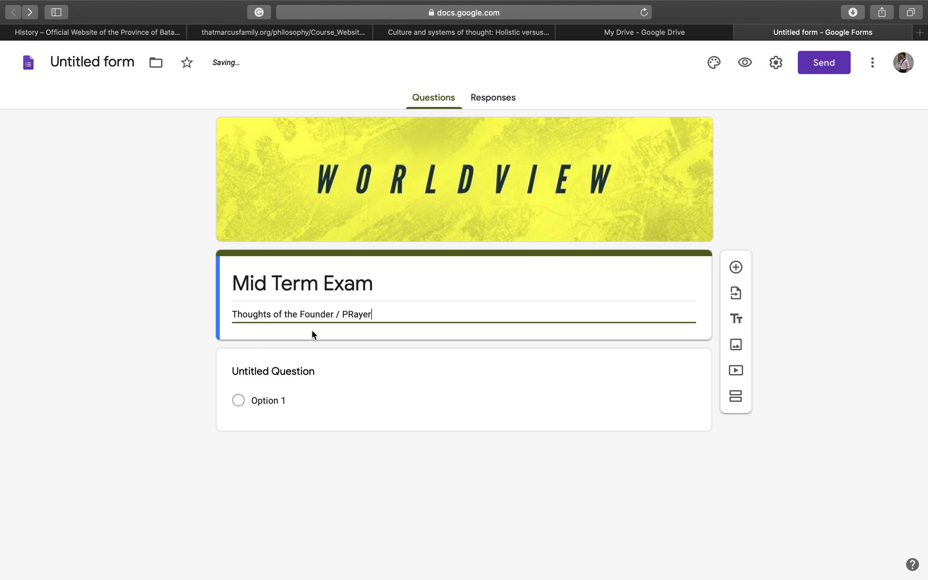
pyautogui.click(353, 315)
pyautogui.press('BackSpace')
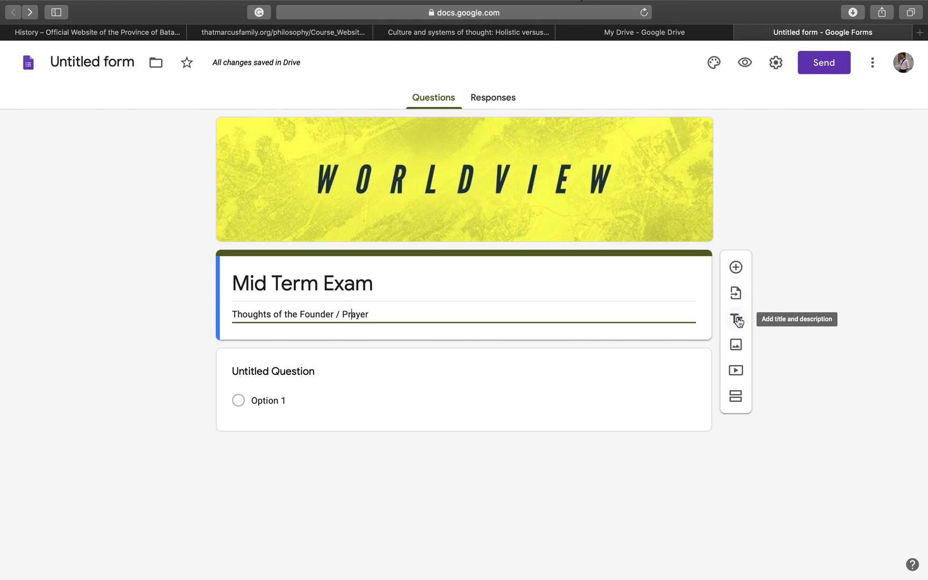
# - Add a second section titled "Identification (Type of Exam)" with the description "Instruction:"
pyautogui.click(741, 397)
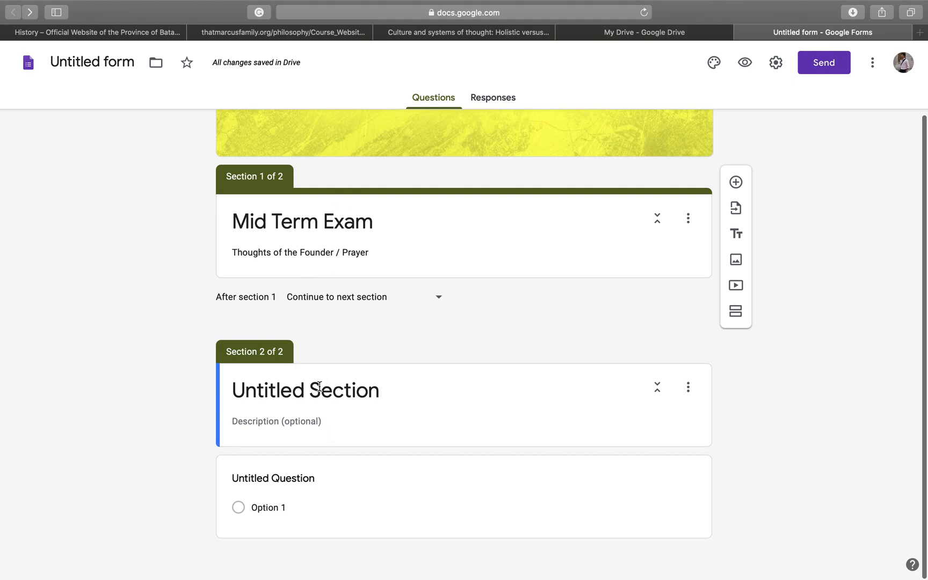
pyautogui.click(319, 386)
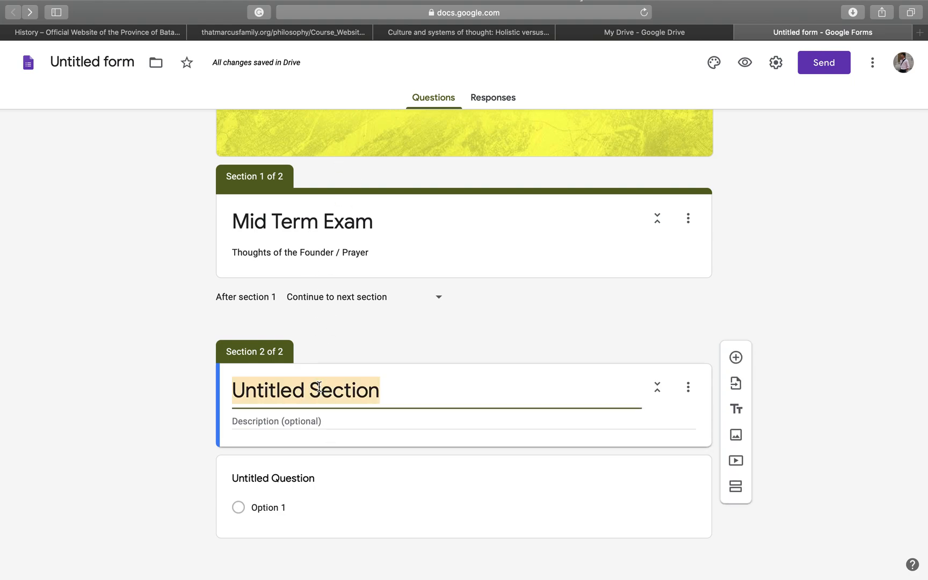
pyautogui.write('I')
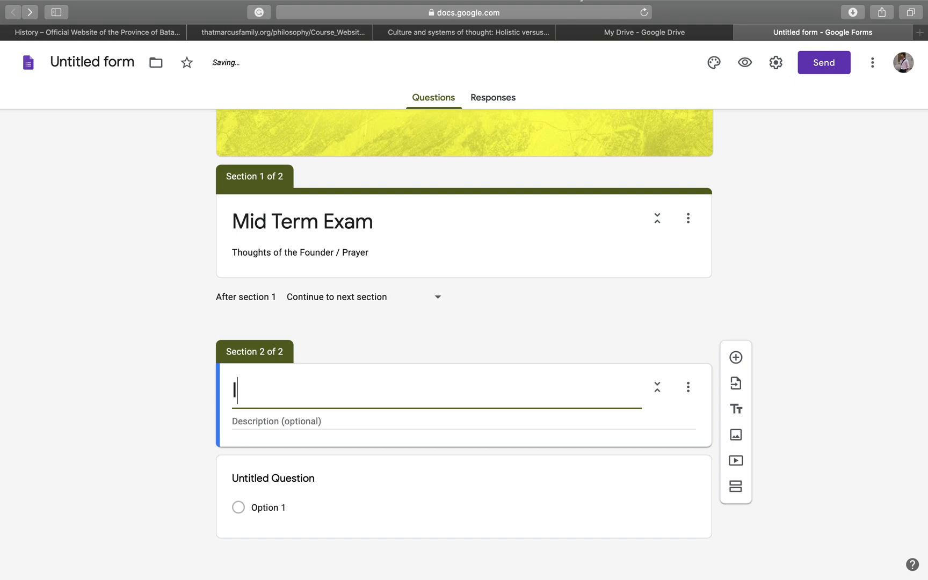
pyautogui.write('dentificati')
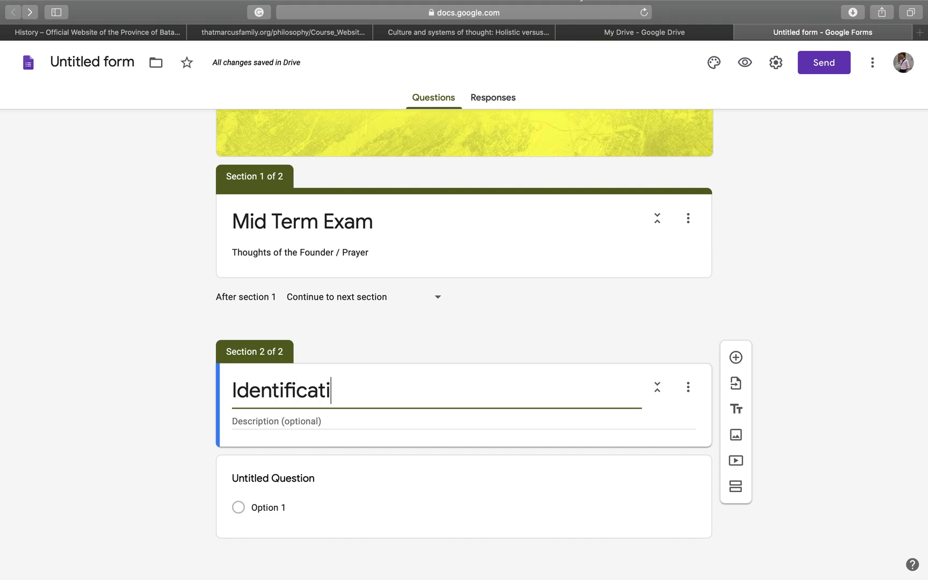
pyautogui.write('on (T')
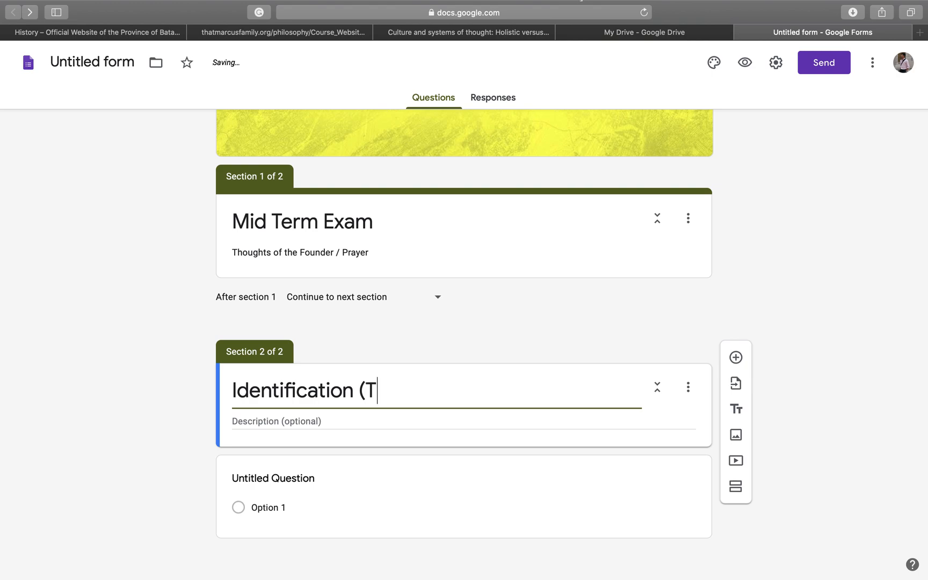
pyautogui.write('ype of Exam)')
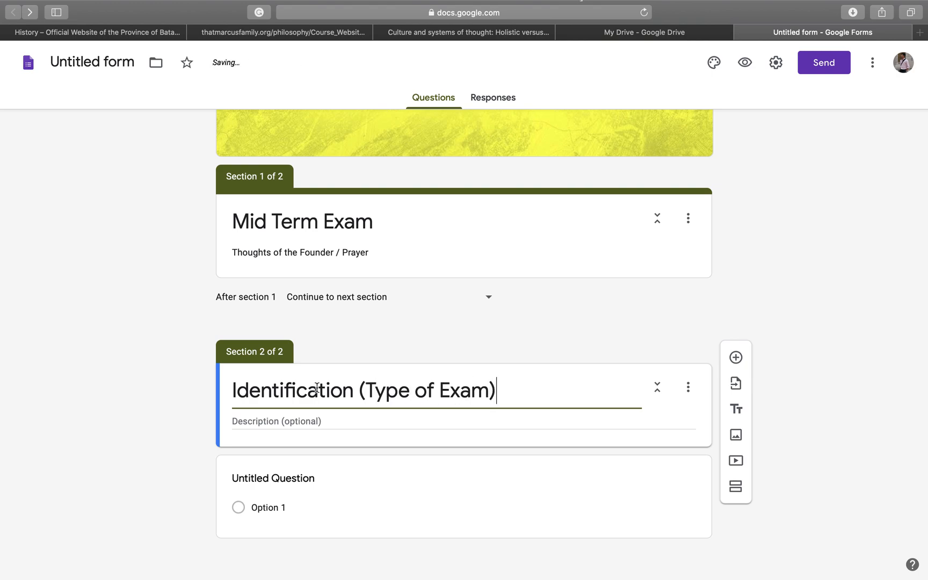
pyautogui.click(309, 420)
pyautogui.write('In')
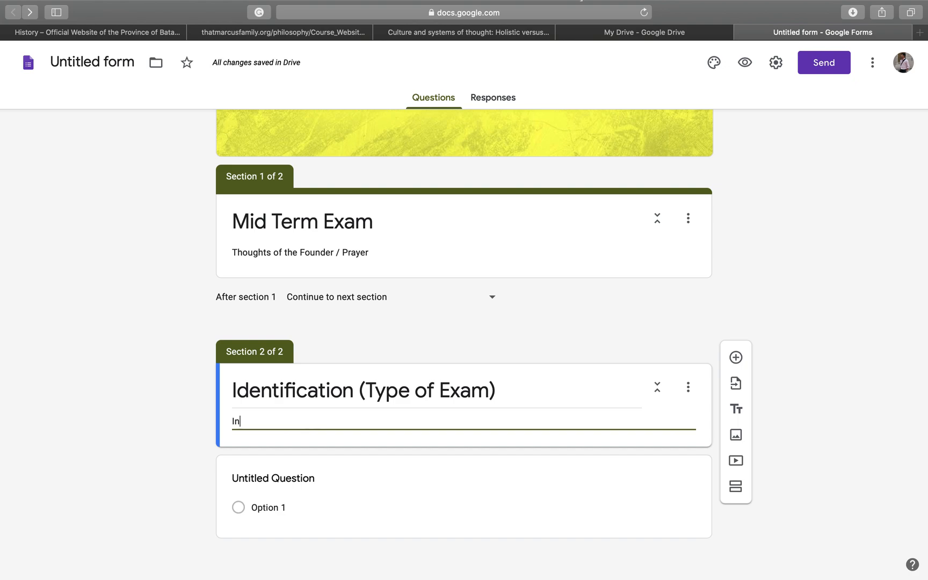
pyautogui.write('struction:')
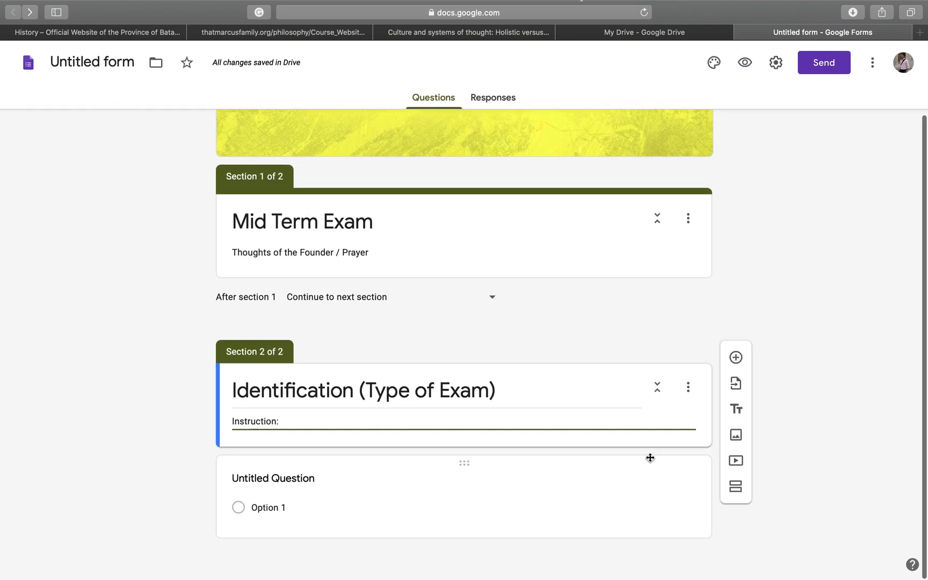
# - Add a question labelled "Name" to the Mid Term Exam section and make it a Short answer
pyautogui.click(557, 481)
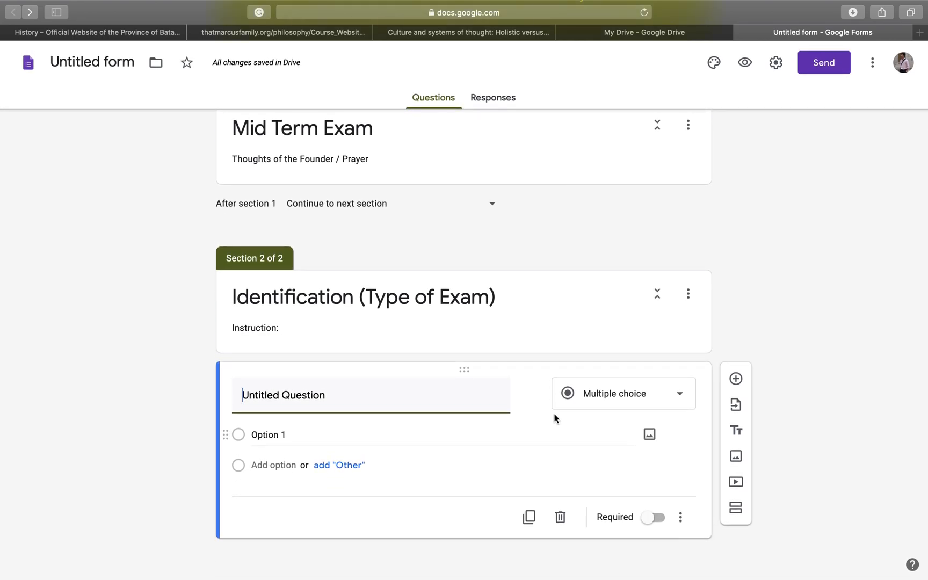
pyautogui.scroll(2, 552, 266)
pyautogui.click(538, 182)
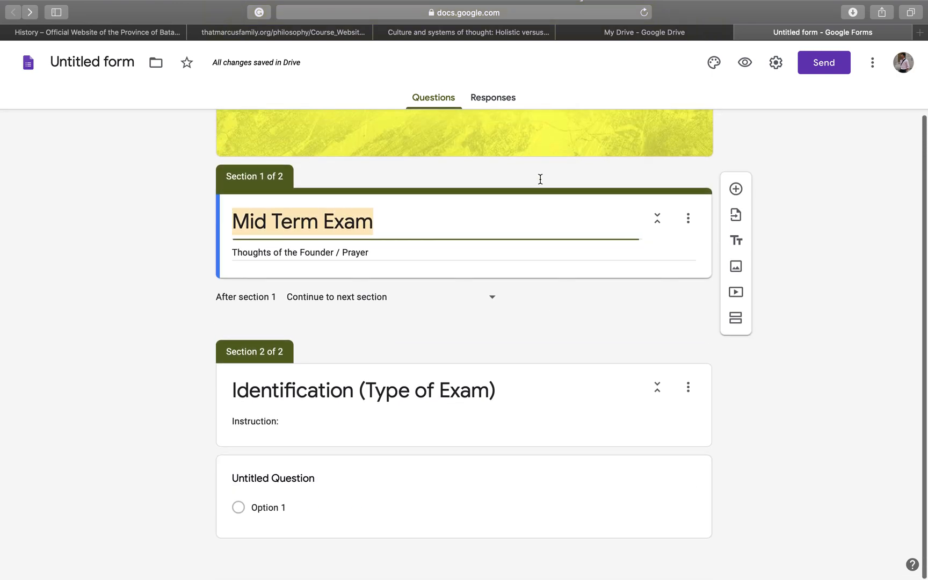
pyautogui.click(674, 246)
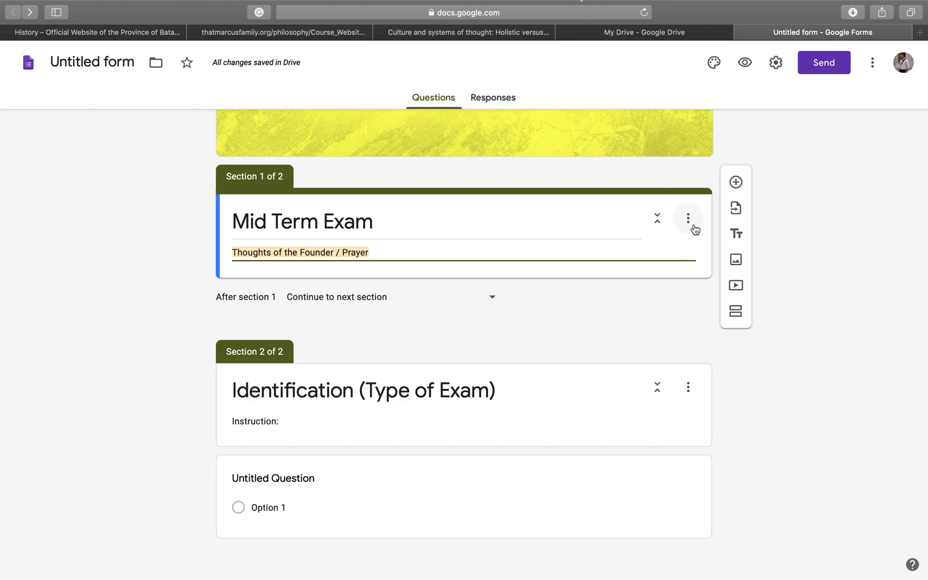
pyautogui.click(667, 287)
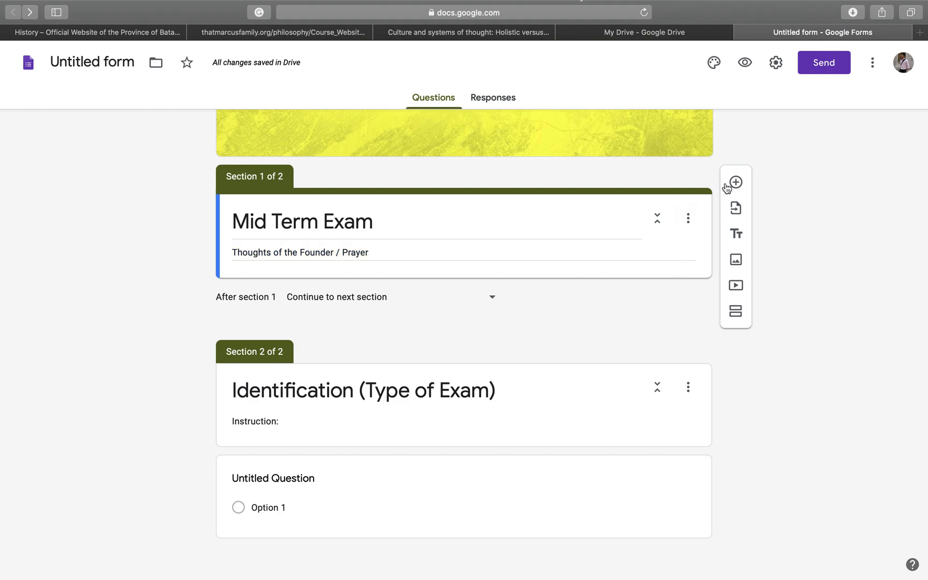
pyautogui.click(736, 182)
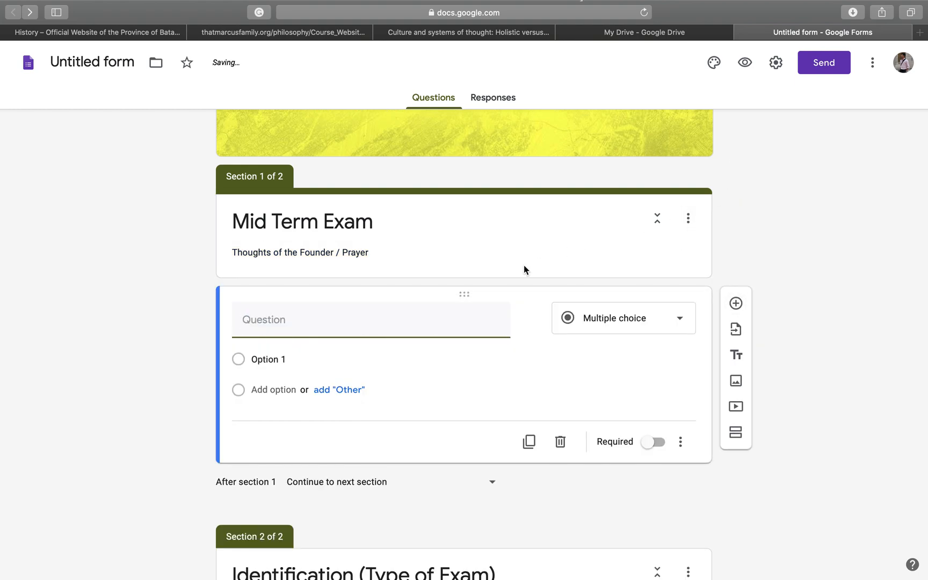
pyautogui.click(589, 320)
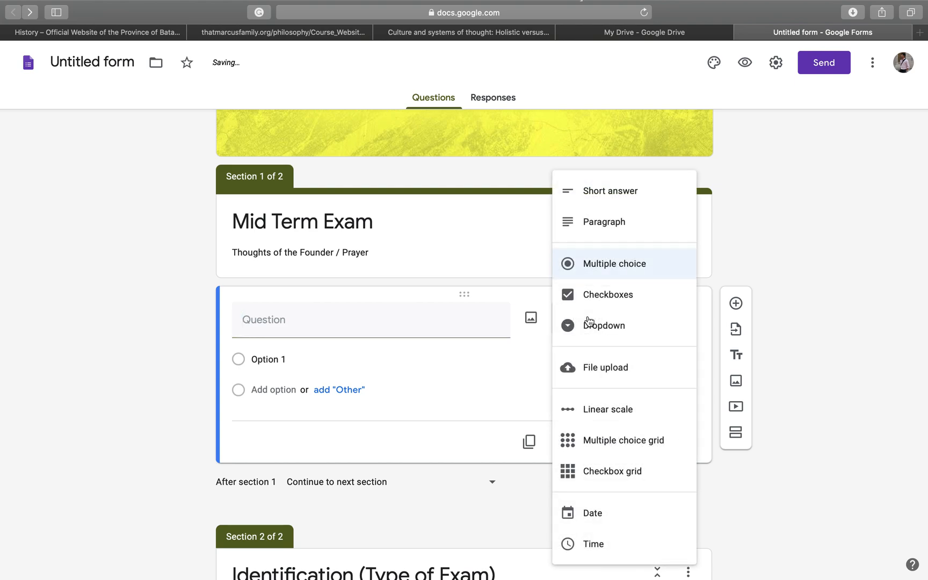
pyautogui.click(395, 317)
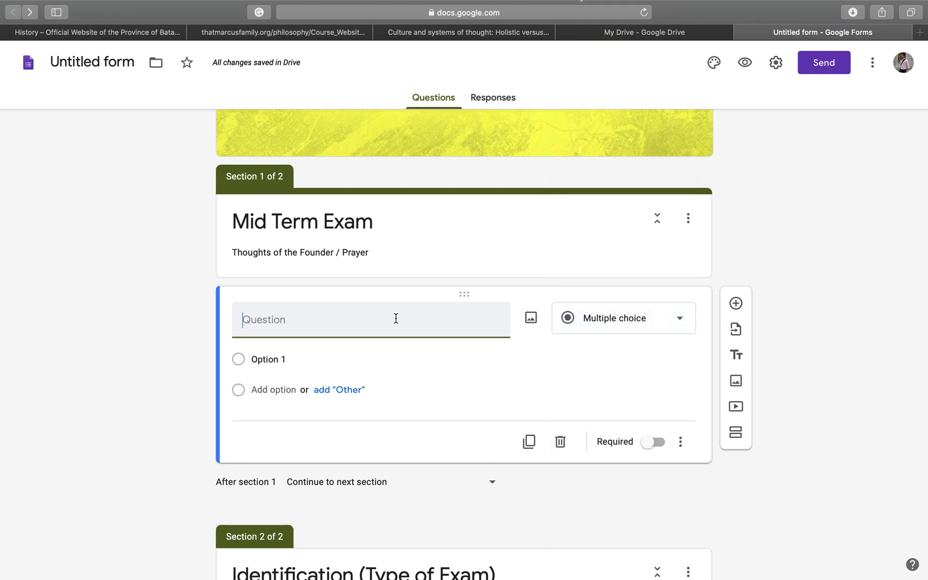
pyautogui.write('NAme')
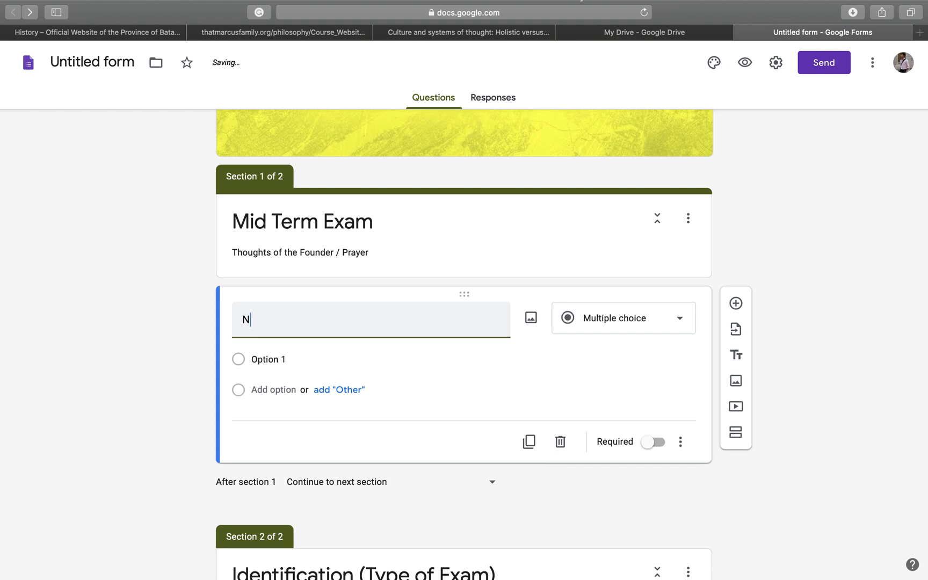
pyautogui.click(621, 312)
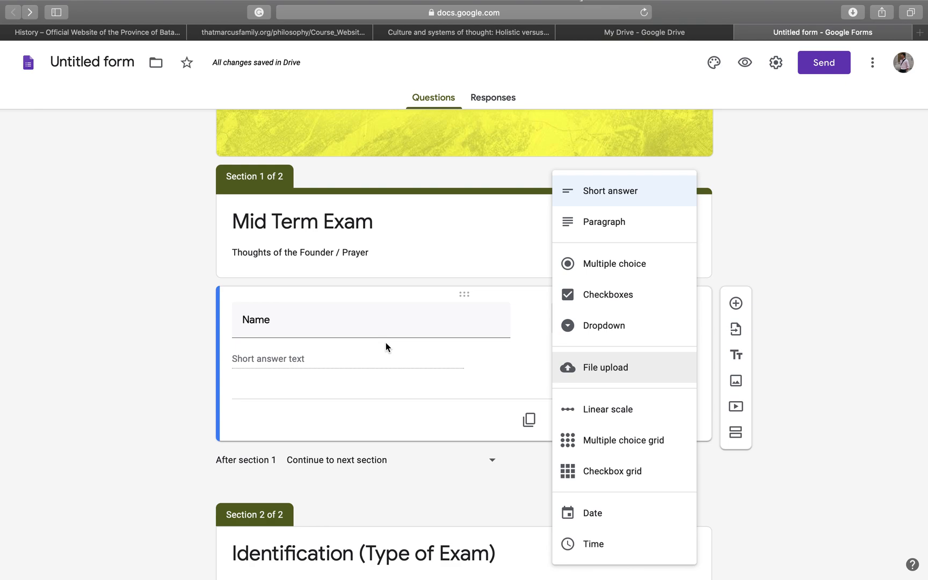
pyautogui.click(611, 202)
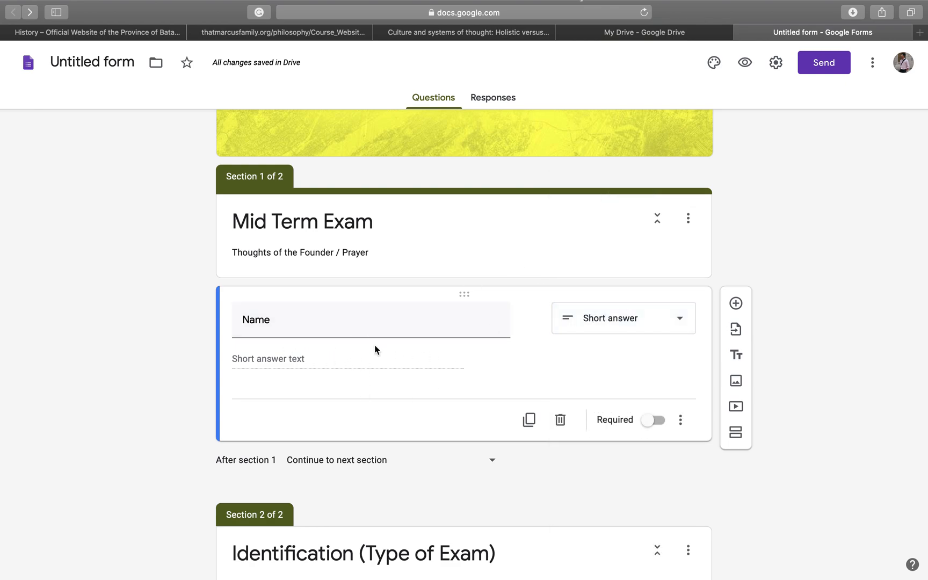
# - Change the Name question to Multiple choice and extend it with Option 2 through Option 5
pyautogui.click(681, 330)
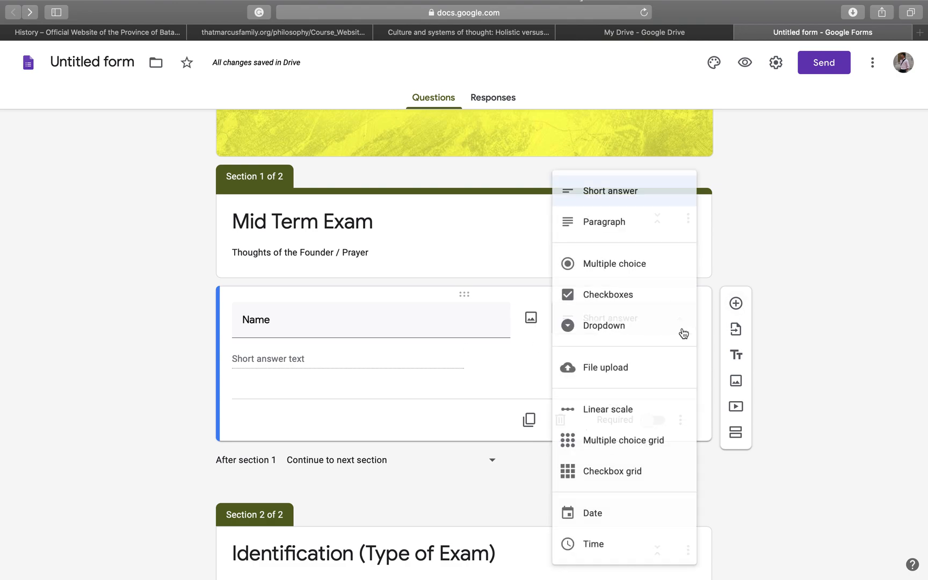
pyautogui.click(661, 269)
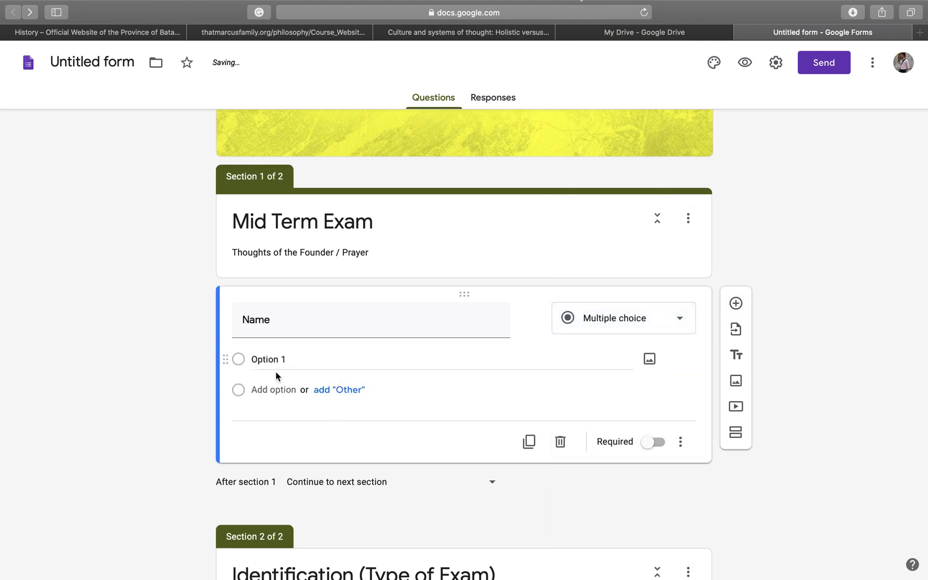
pyautogui.click(265, 390)
pyautogui.click(266, 420)
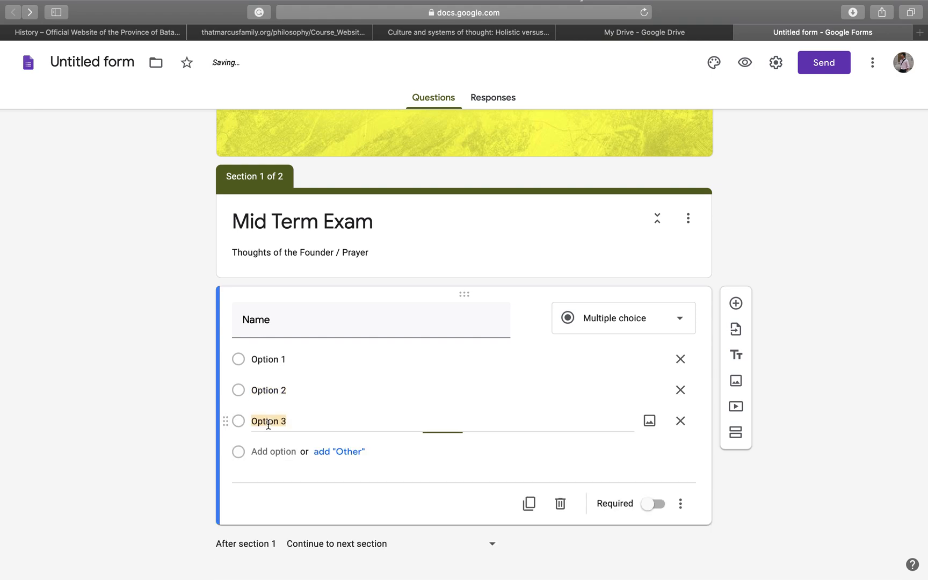
pyautogui.click(265, 451)
pyautogui.click(266, 482)
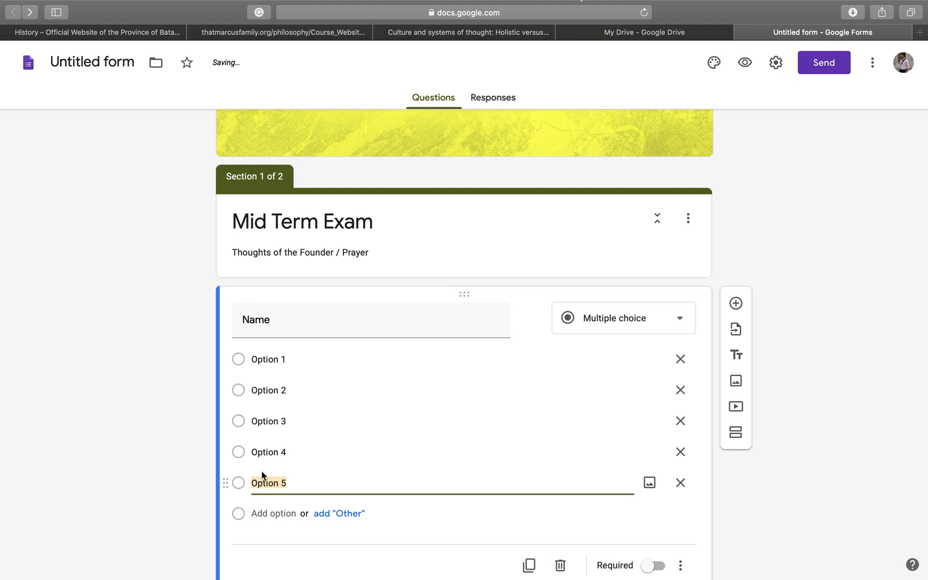
pyautogui.scroll(-3, 304, 456)
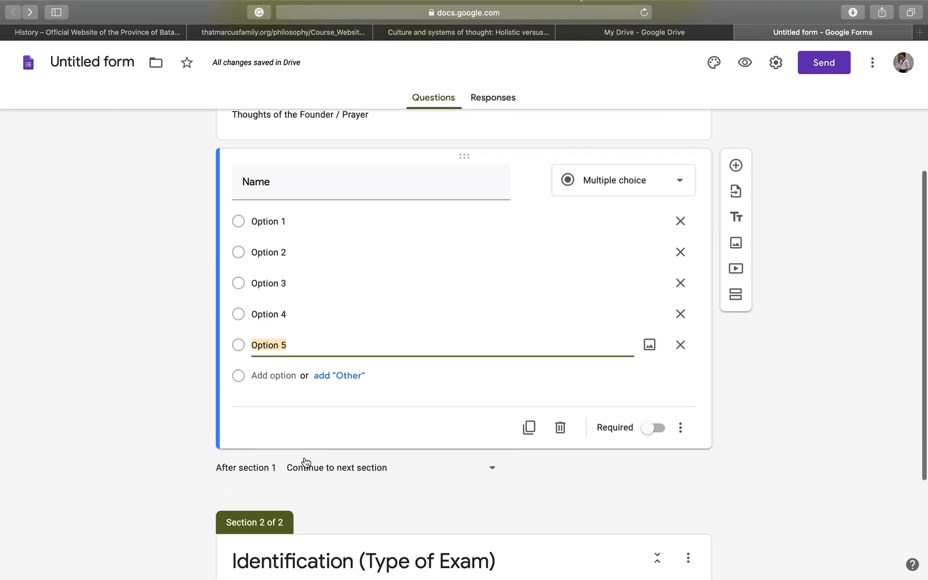
pyautogui.click(705, 425)
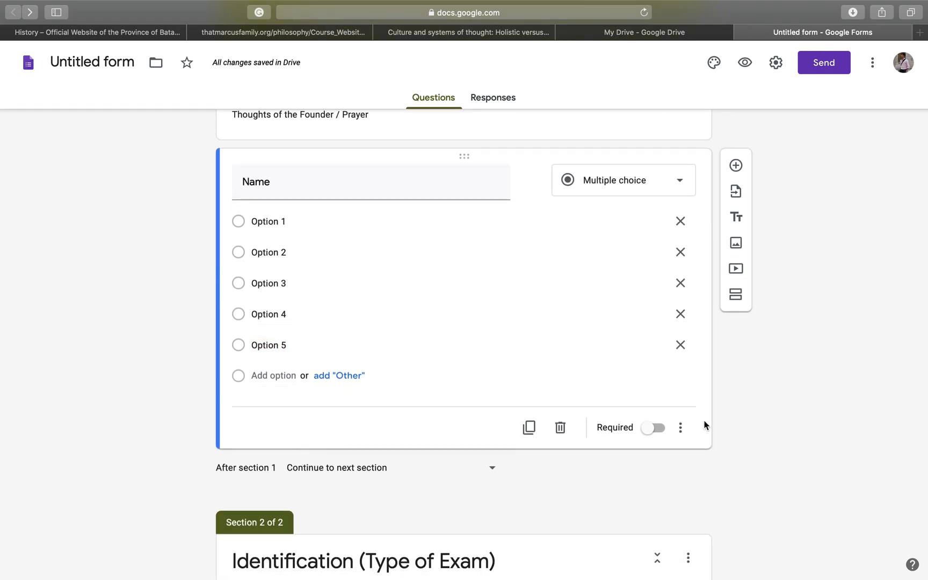
# - Add another question below Name and set its type to Date, leaving the question text blank
pyautogui.click(735, 166)
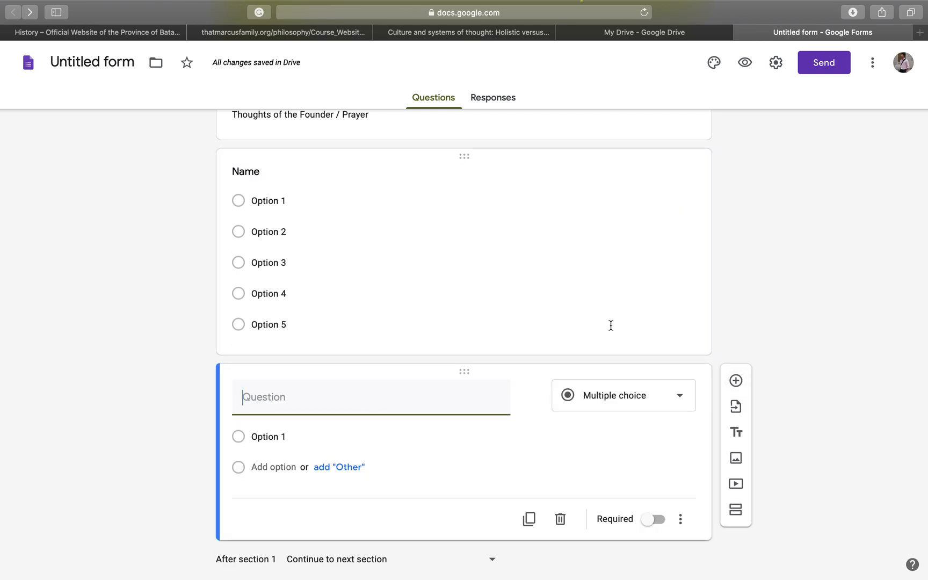
pyautogui.click(631, 391)
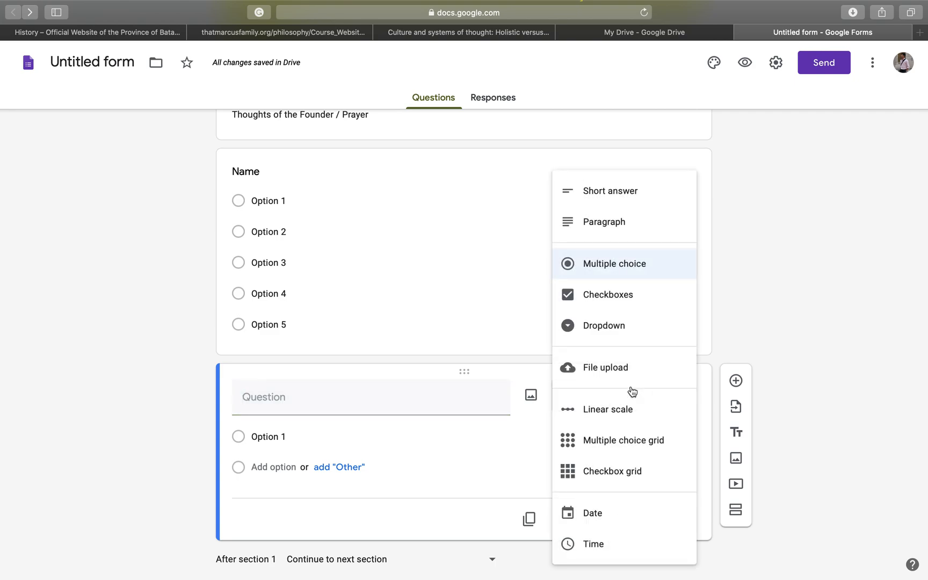
pyautogui.click(593, 514)
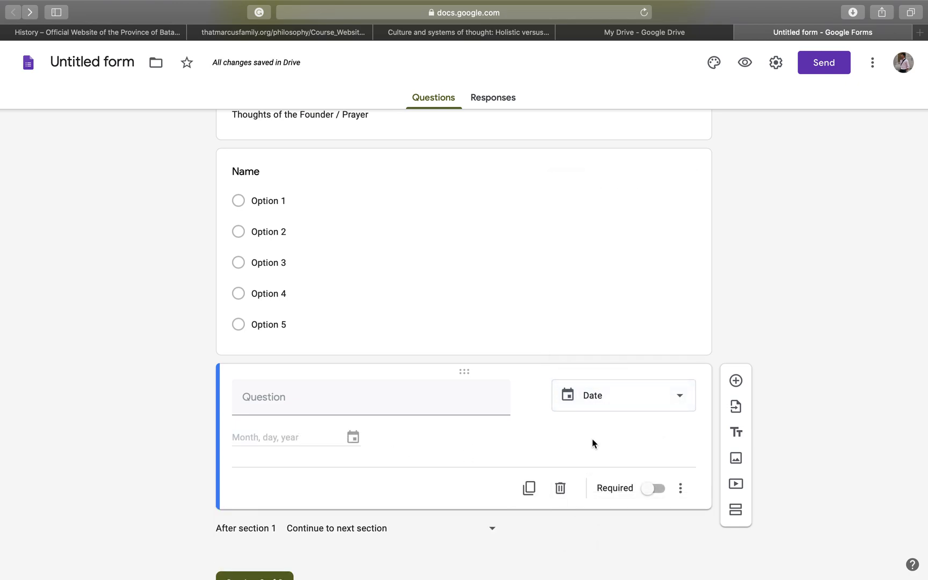
pyautogui.click(735, 508)
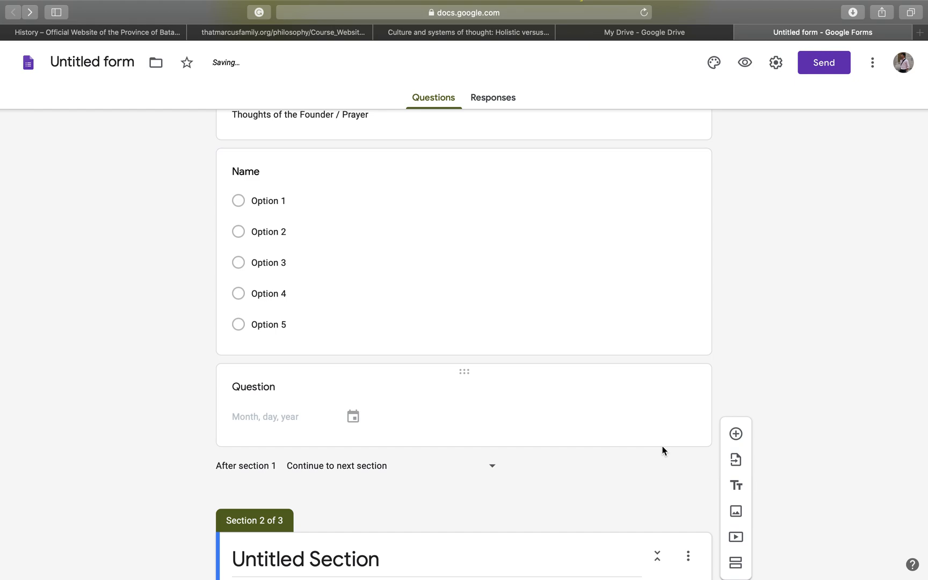
pyautogui.scroll(-2, 662, 449)
pyautogui.click(688, 395)
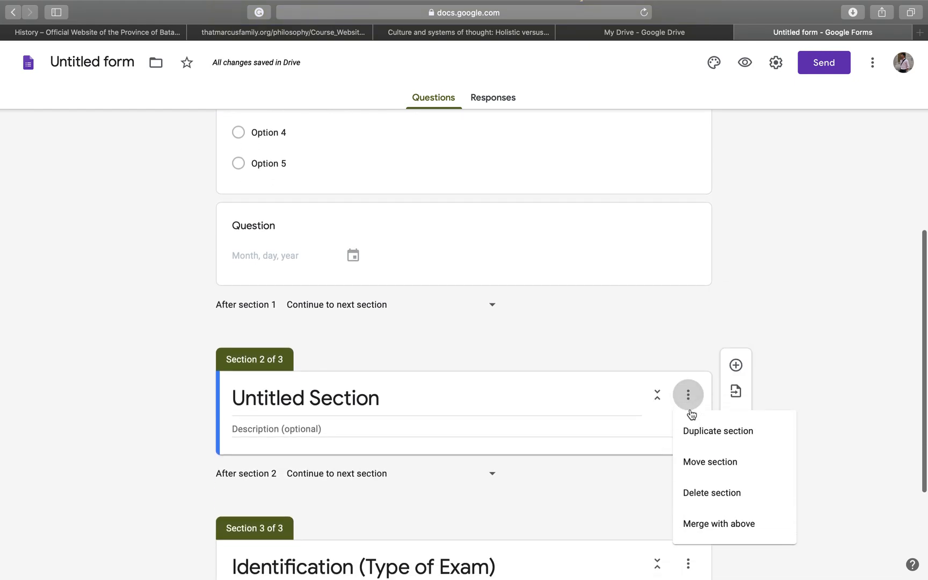
pyautogui.click(709, 492)
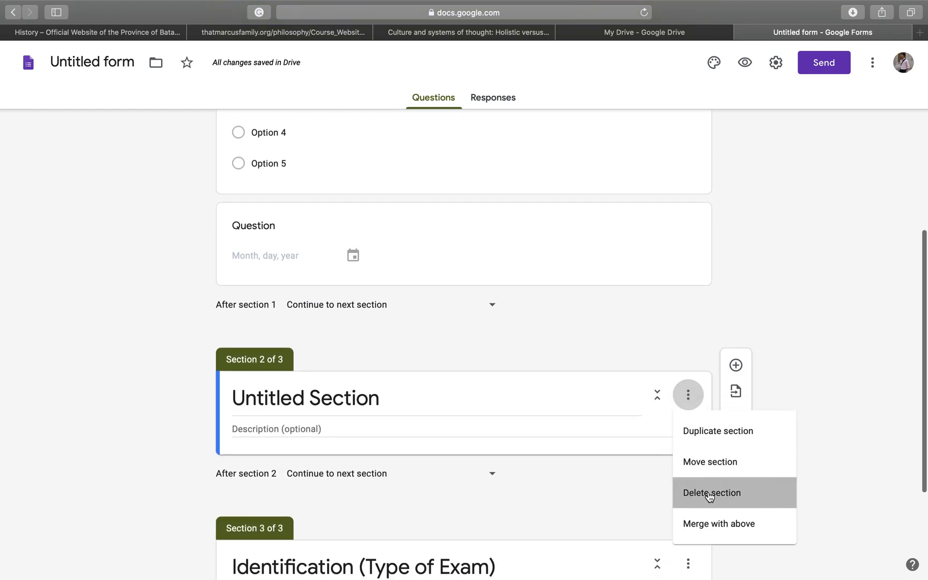
pyautogui.click(648, 269)
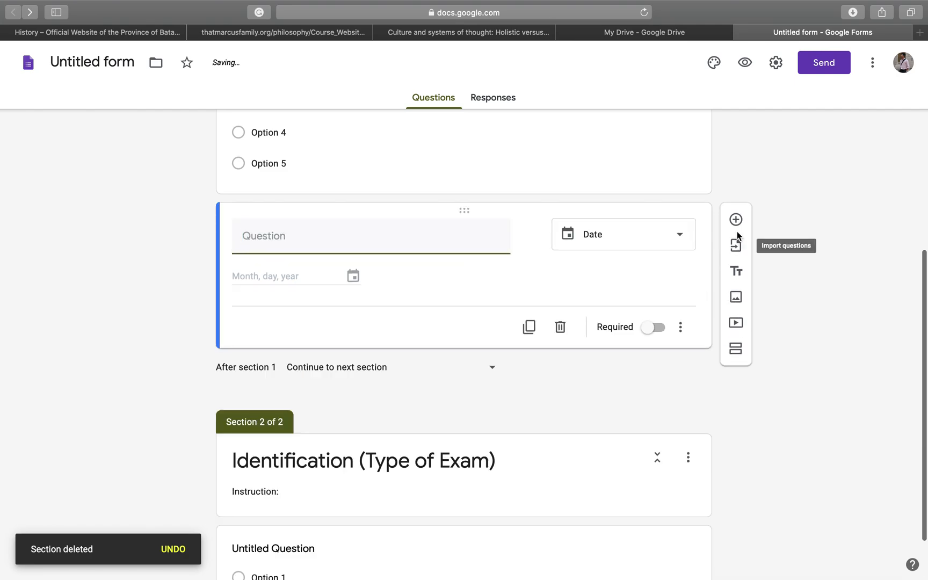
# - Add another question below the Date question and set its type to Time, leaving the question text blank
pyautogui.click(736, 218)
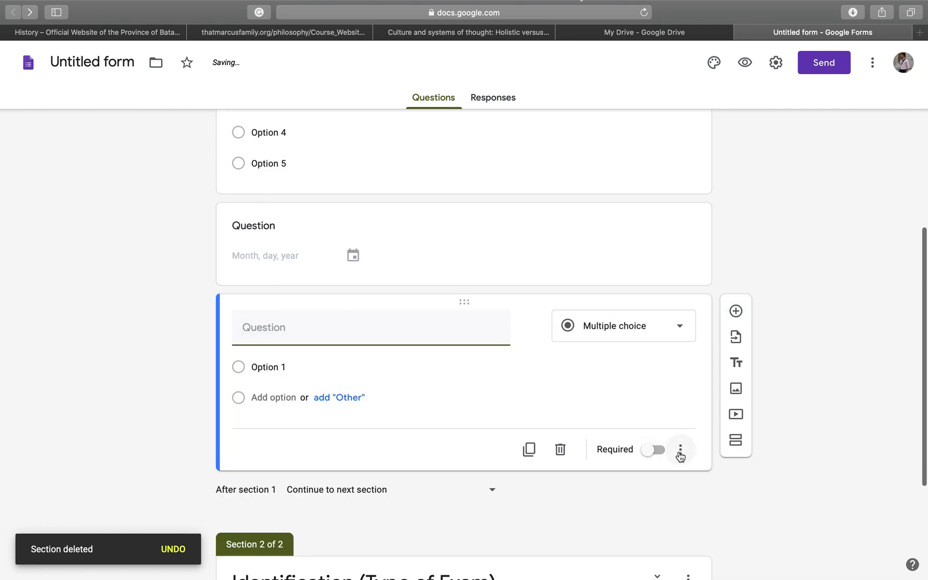
pyautogui.click(669, 326)
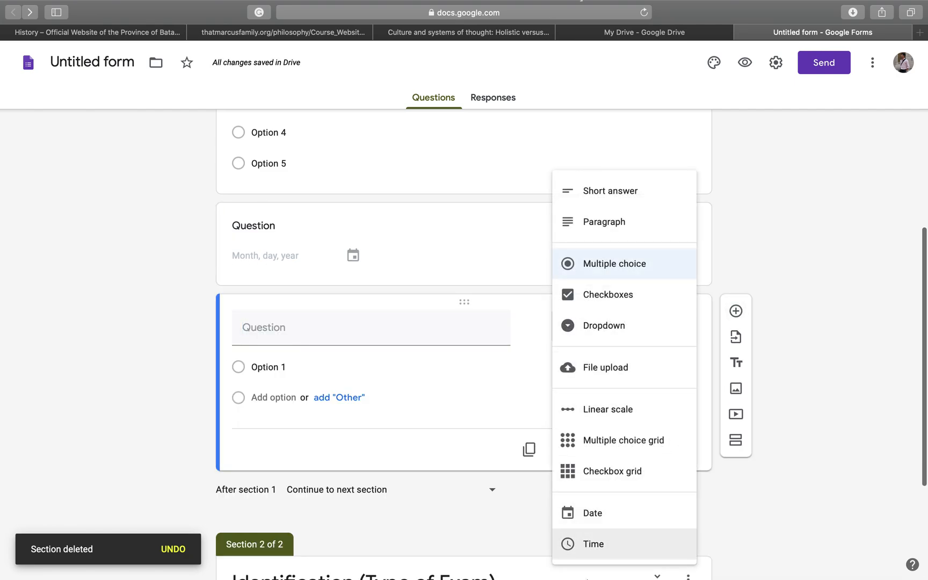
pyautogui.click(597, 555)
pyautogui.scroll(-1, 457, 386)
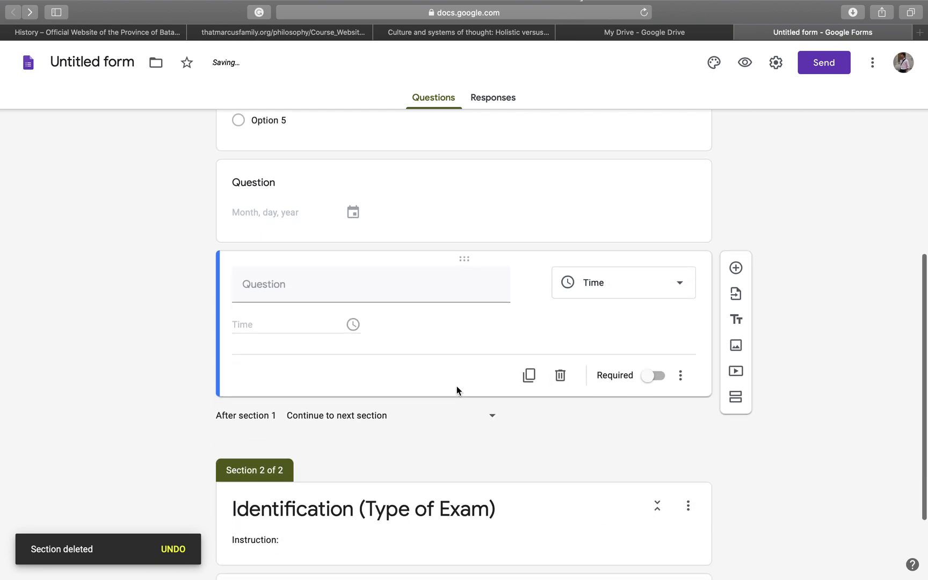
# - Try out the Collect email addresses option in the form's general settings and discard the changes
pyautogui.scroll(3, 457, 386)
pyautogui.scroll(1, 457, 386)
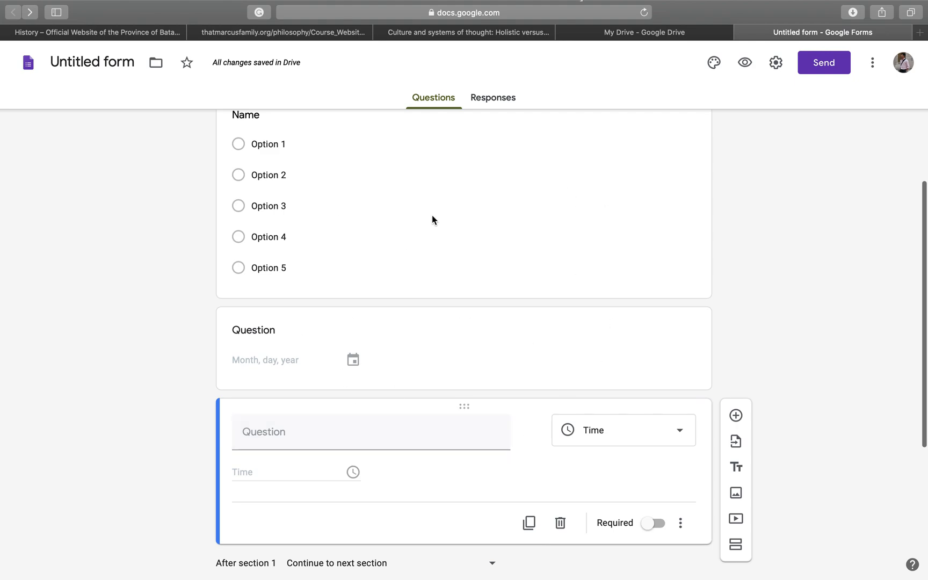
pyautogui.scroll(5, 474, 407)
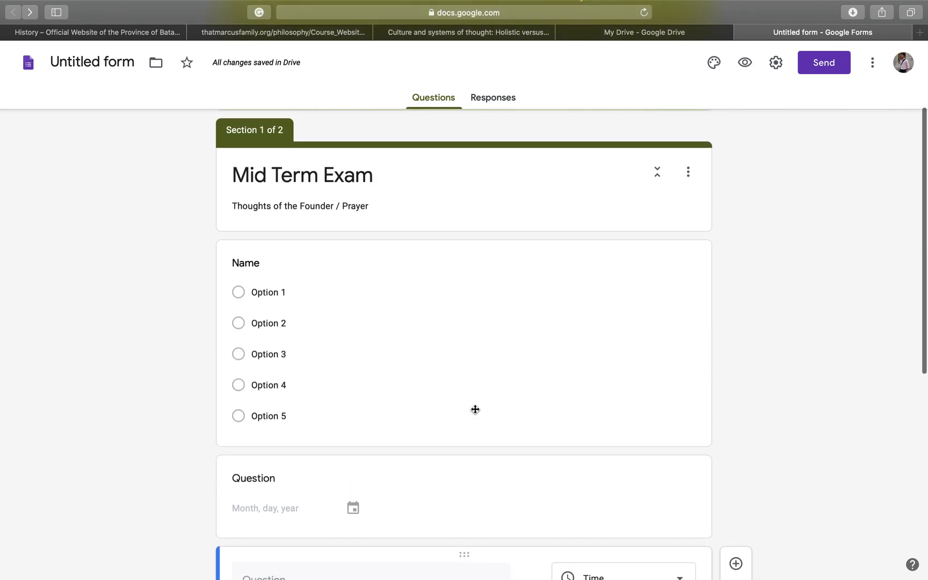
pyautogui.scroll(2, 475, 408)
pyautogui.click(773, 65)
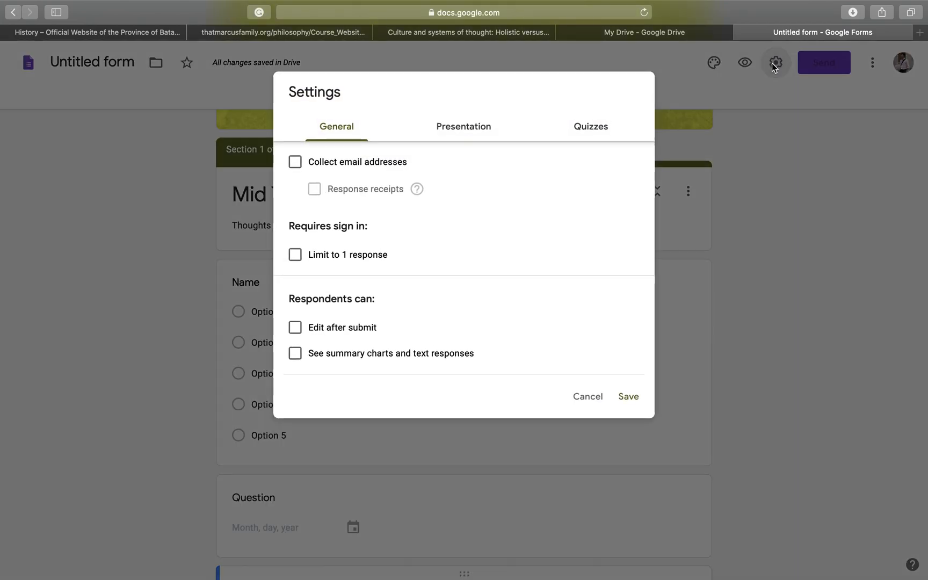
pyautogui.click(341, 169)
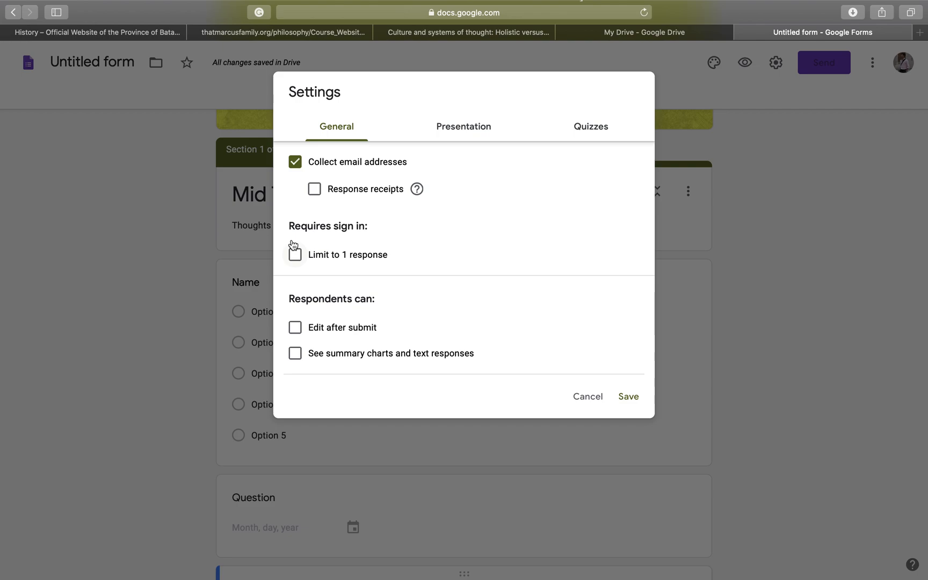
pyautogui.click(296, 163)
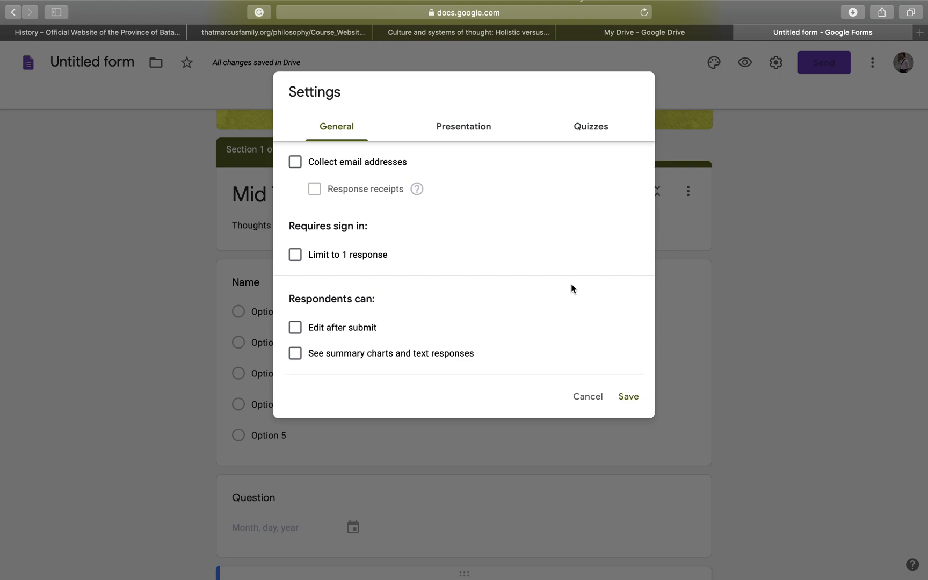
pyautogui.click(601, 397)
# - Make the untitled question in the Identification section a Short answer reading "Who is the author of the Republic?"
pyautogui.scroll(-8, 496, 404)
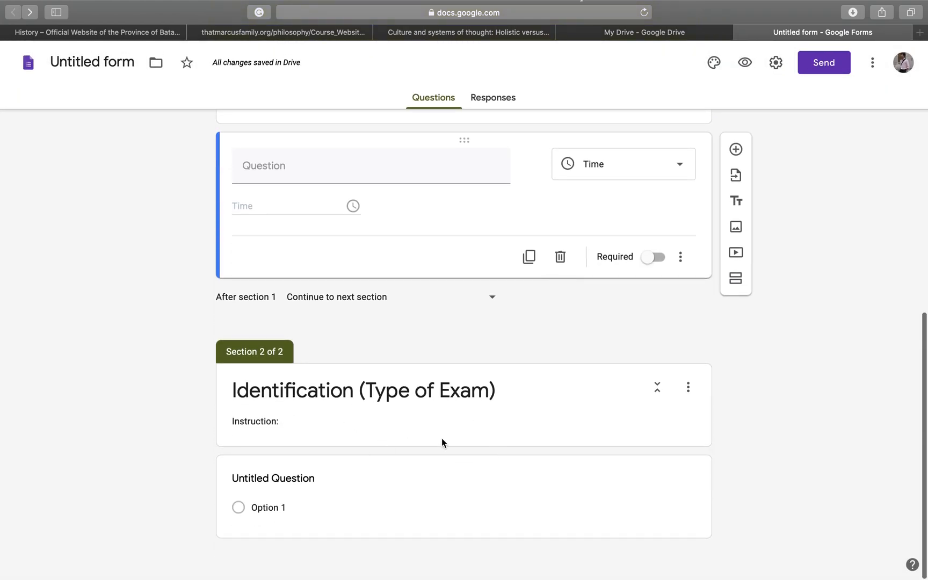
pyautogui.click(472, 503)
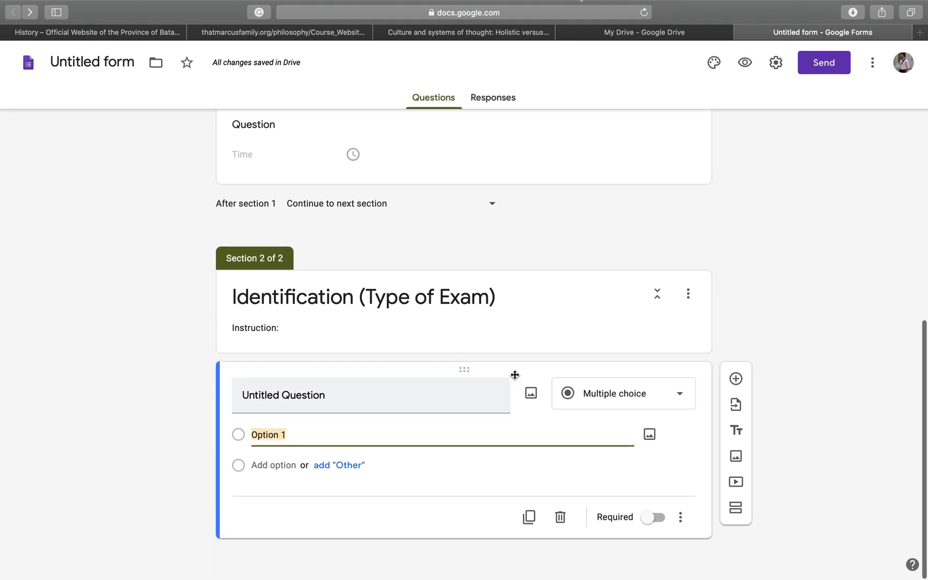
pyautogui.click(633, 401)
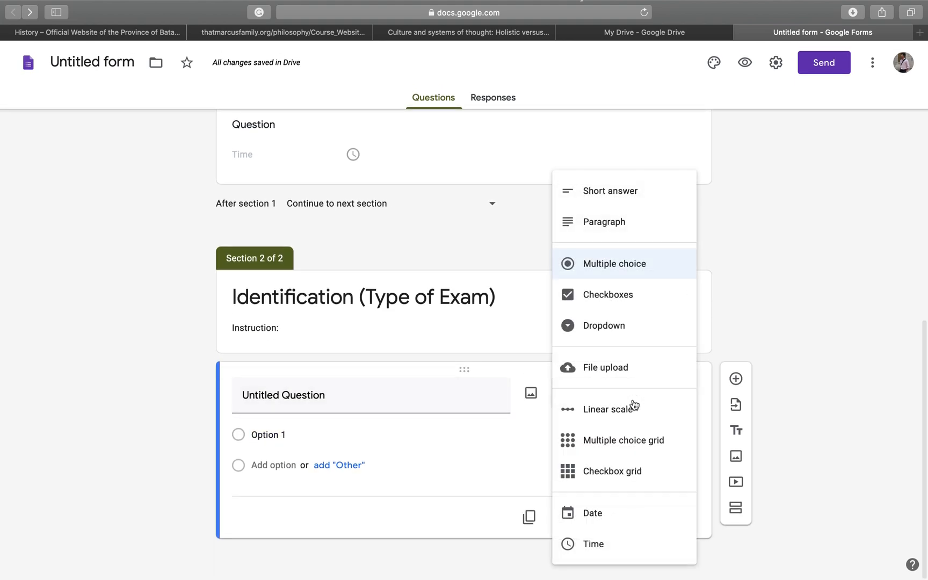
pyautogui.click(627, 194)
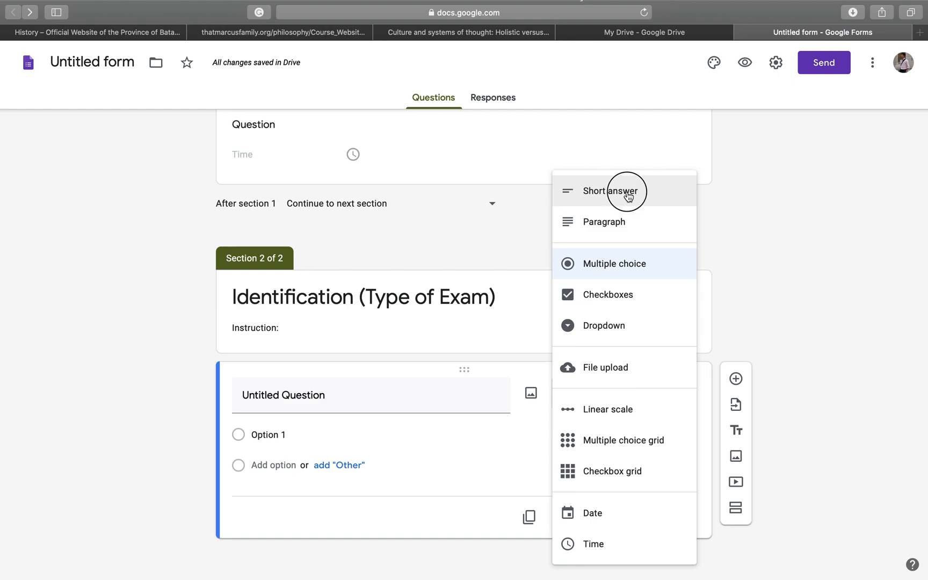
pyautogui.click(411, 419)
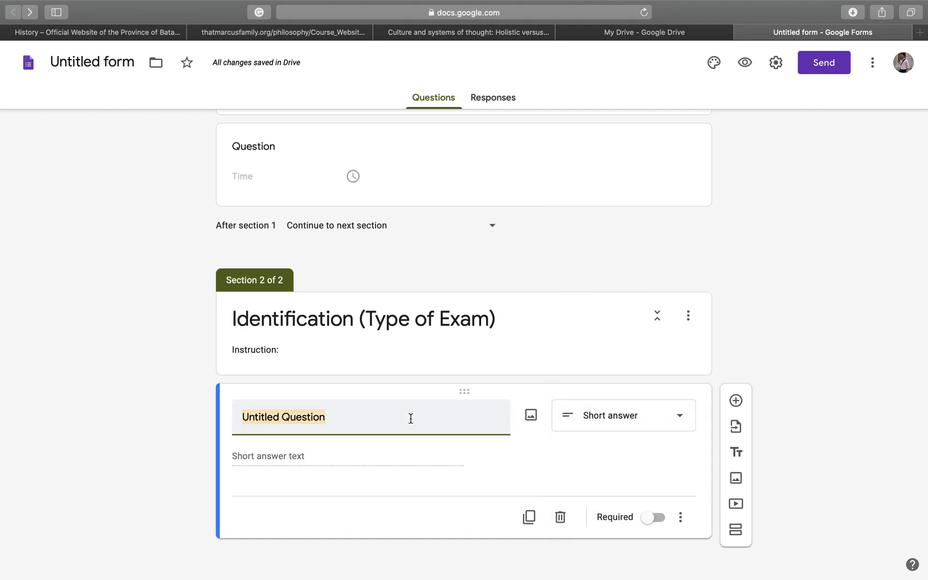
pyautogui.write('Wh')
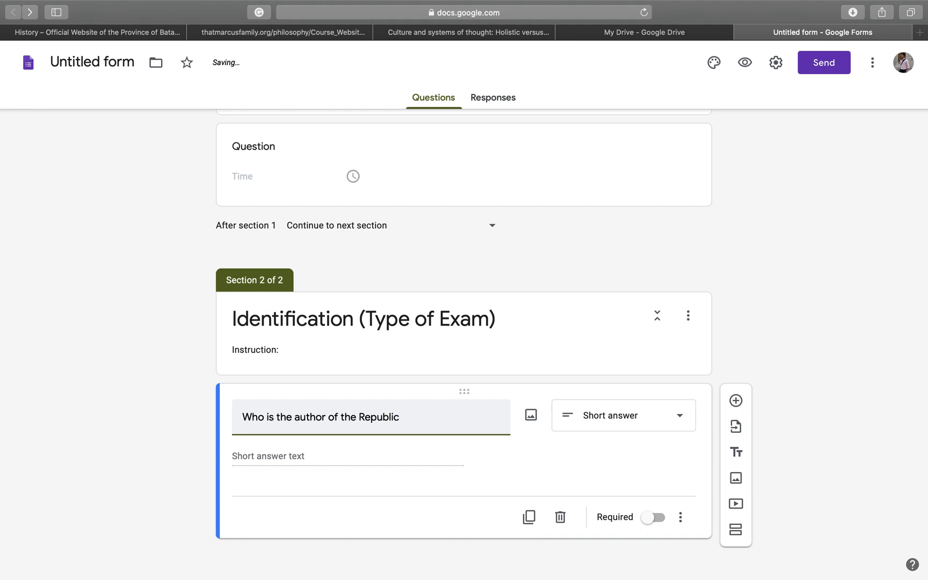
pyautogui.click(379, 448)
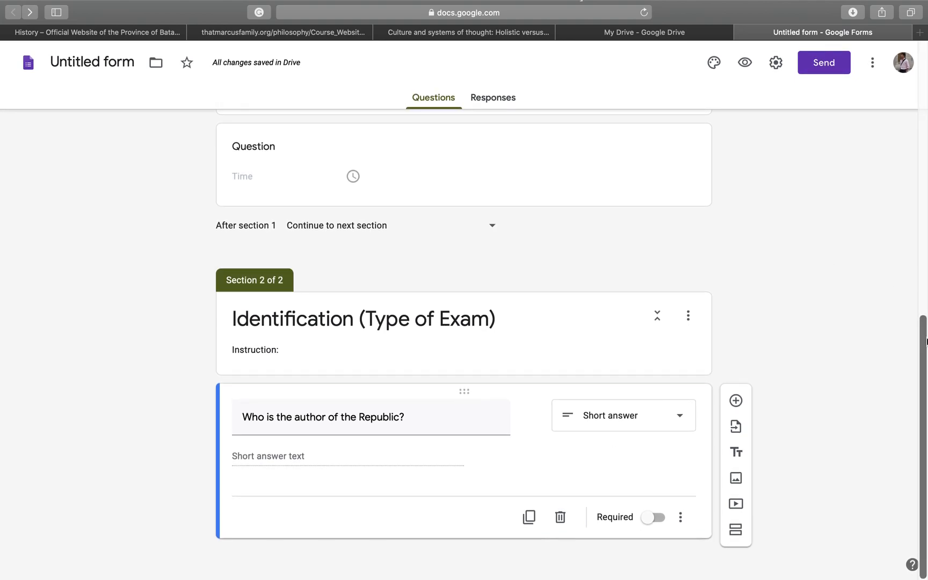
# - Duplicate the "Who is the author of the Republic?" question four times and select the second one
pyautogui.click(534, 520)
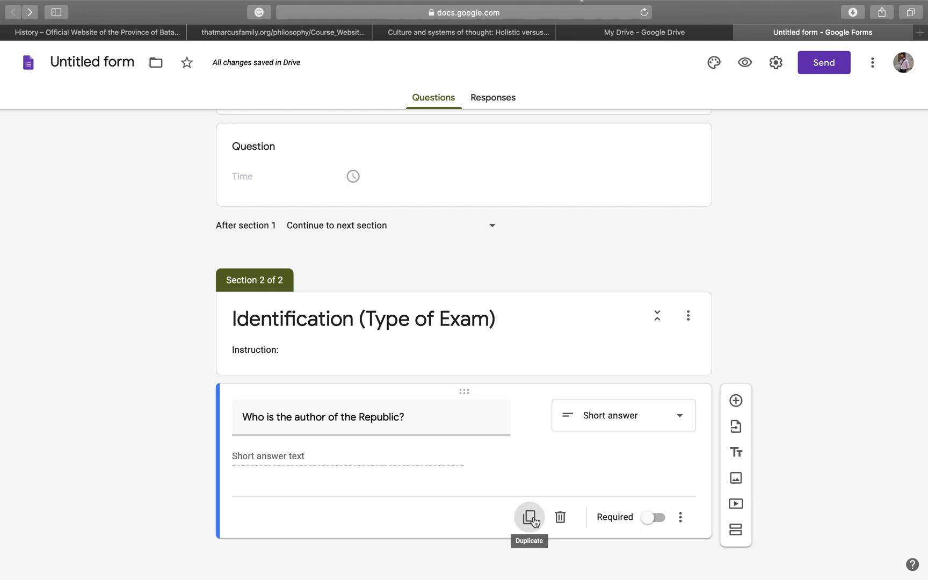
pyautogui.click(534, 520)
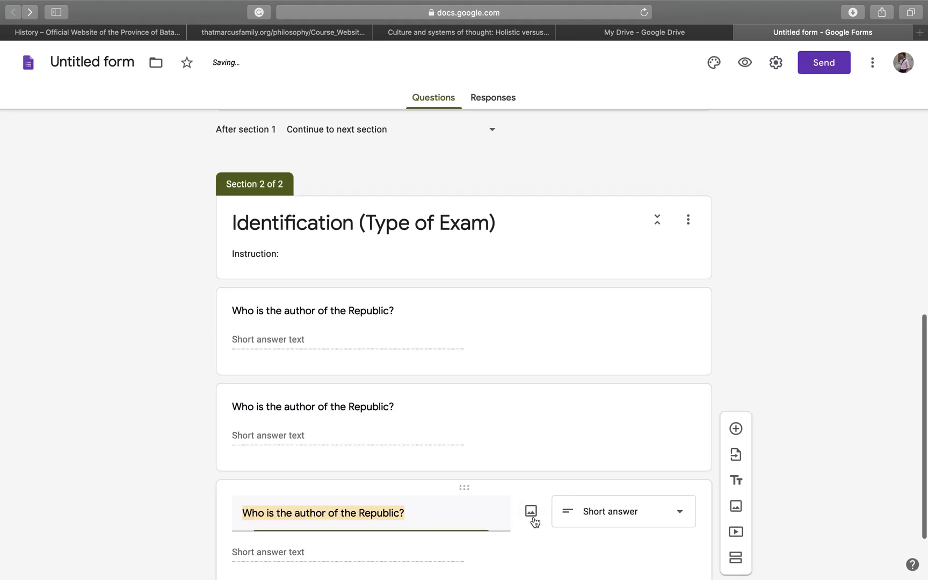
pyautogui.click(531, 518)
pyautogui.click(532, 518)
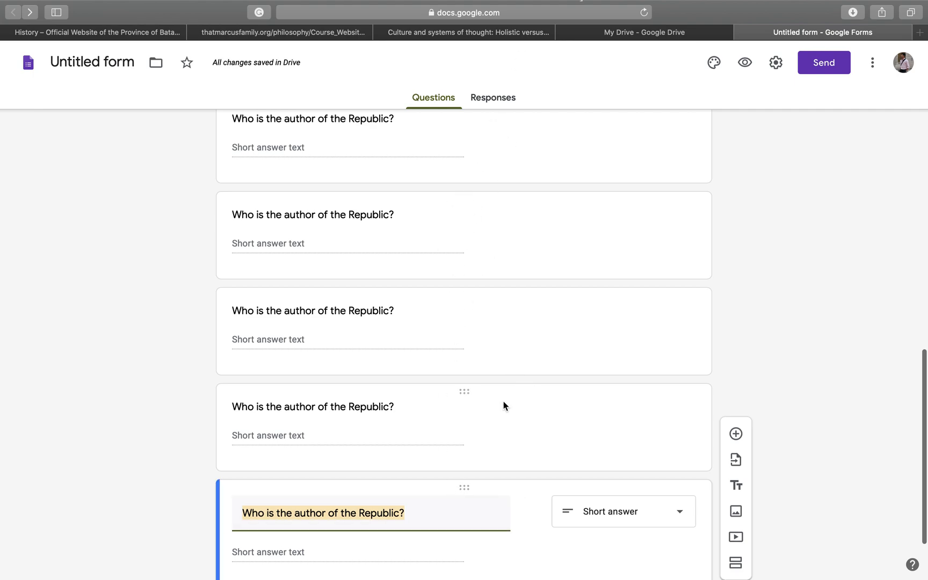
pyautogui.click(365, 223)
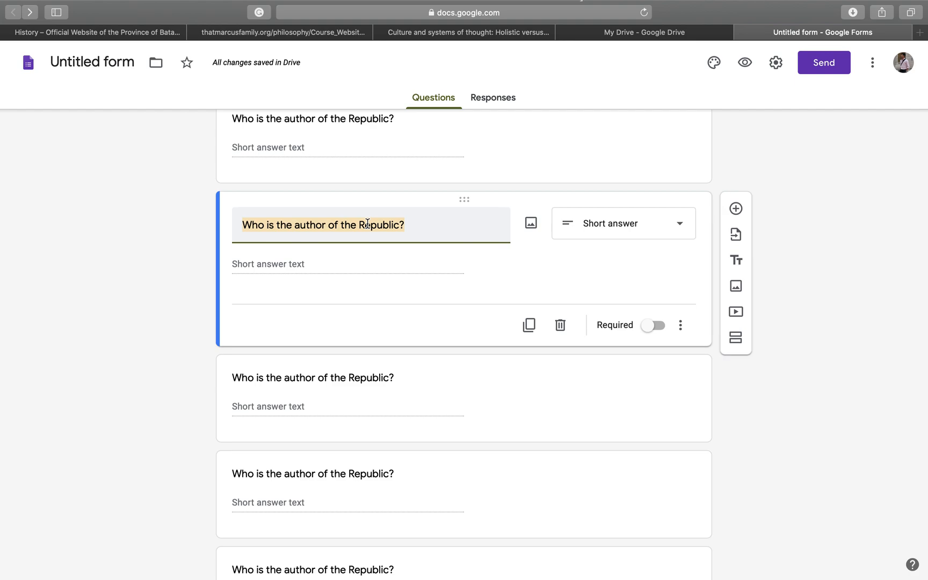
# - Preview the form, check the questions and answer fields in both sections, and close the preview
pyautogui.click(746, 69)
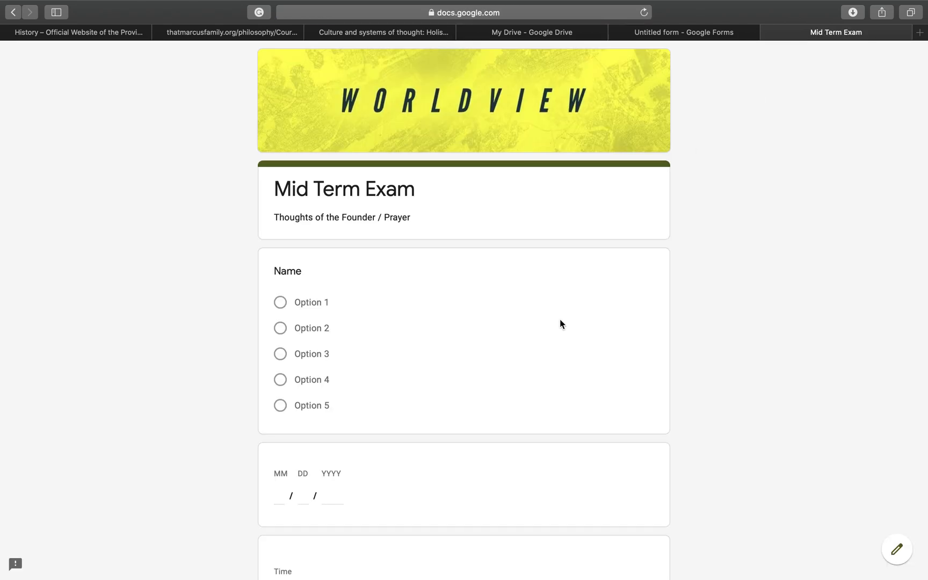
pyautogui.scroll(-5, 560, 318)
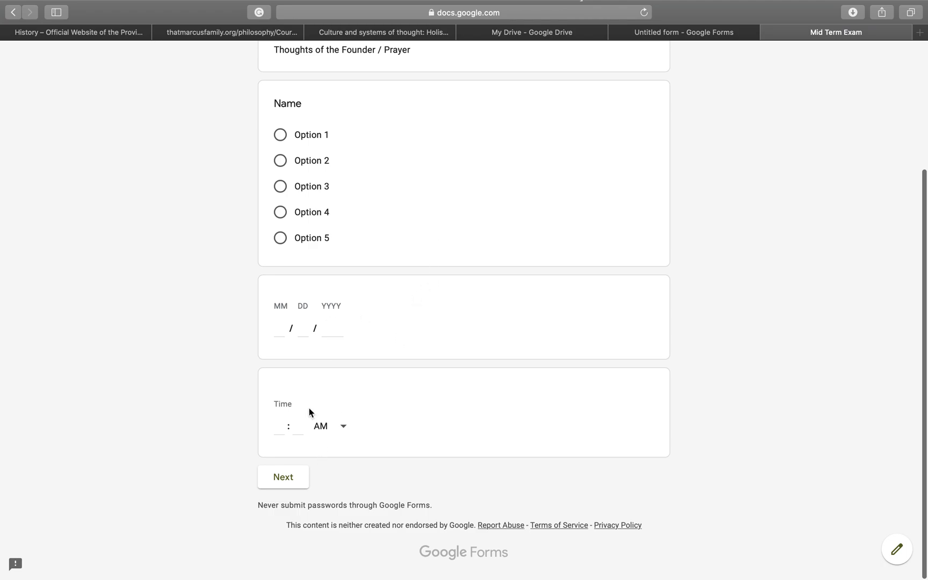
pyautogui.click(294, 485)
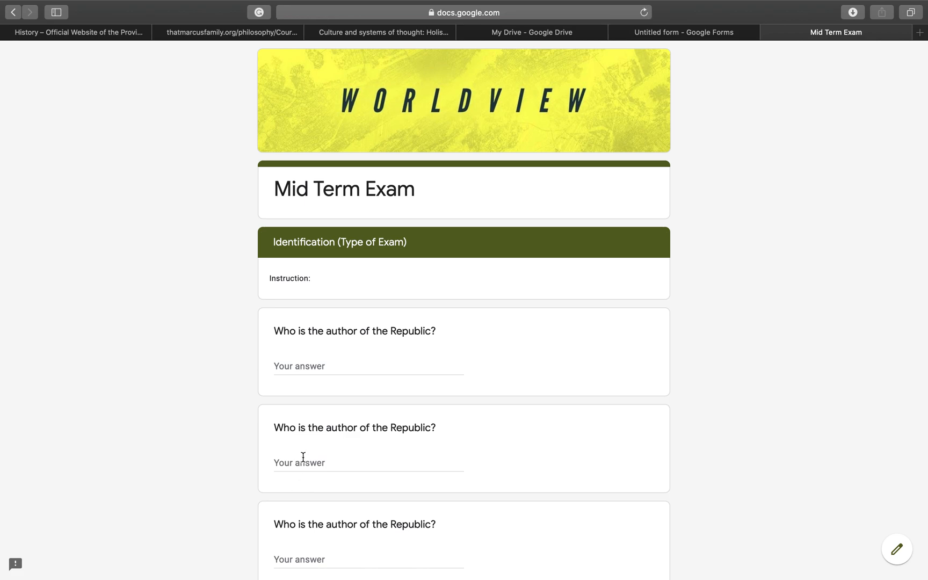
pyautogui.scroll(-5, 303, 456)
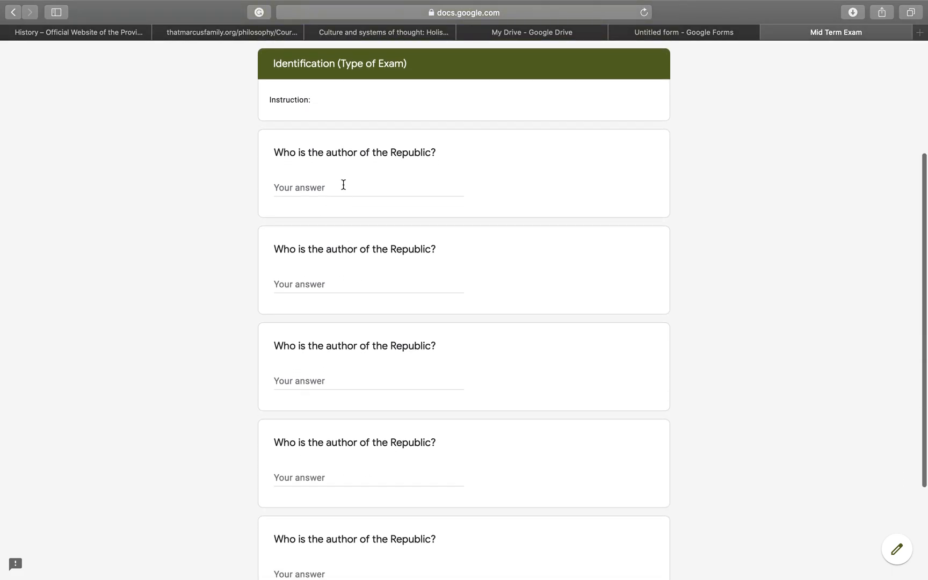
pyautogui.click(343, 185)
pyautogui.click(334, 287)
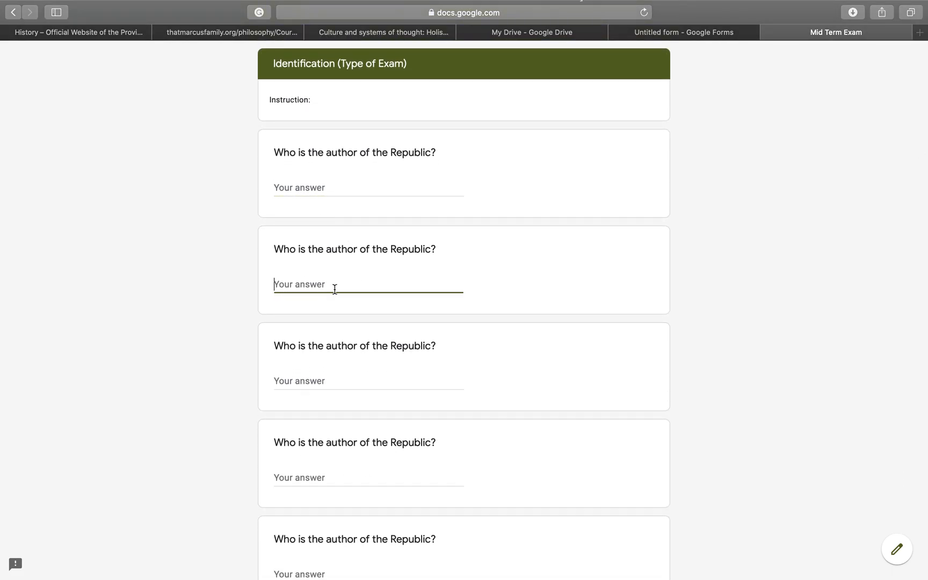
pyautogui.scroll(-3, 347, 450)
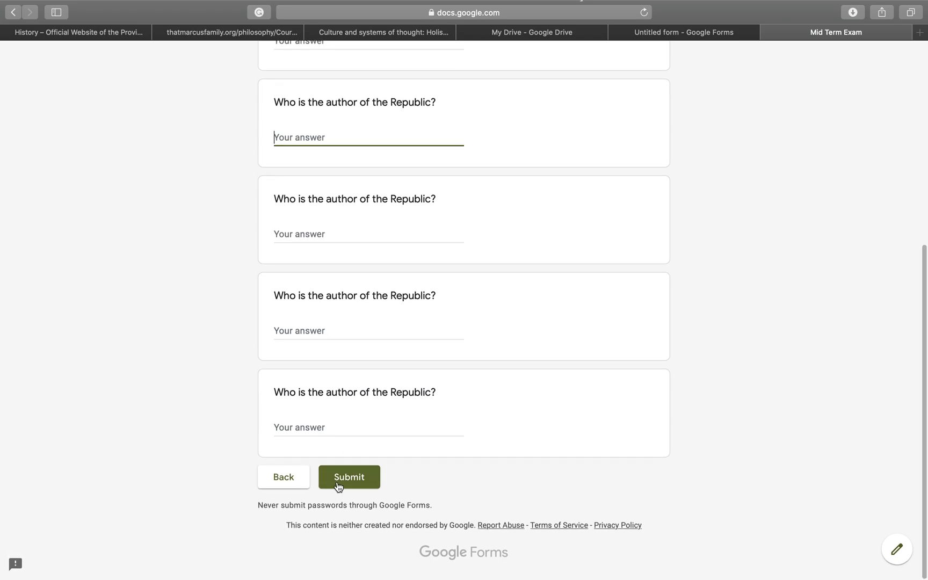
pyautogui.click(295, 488)
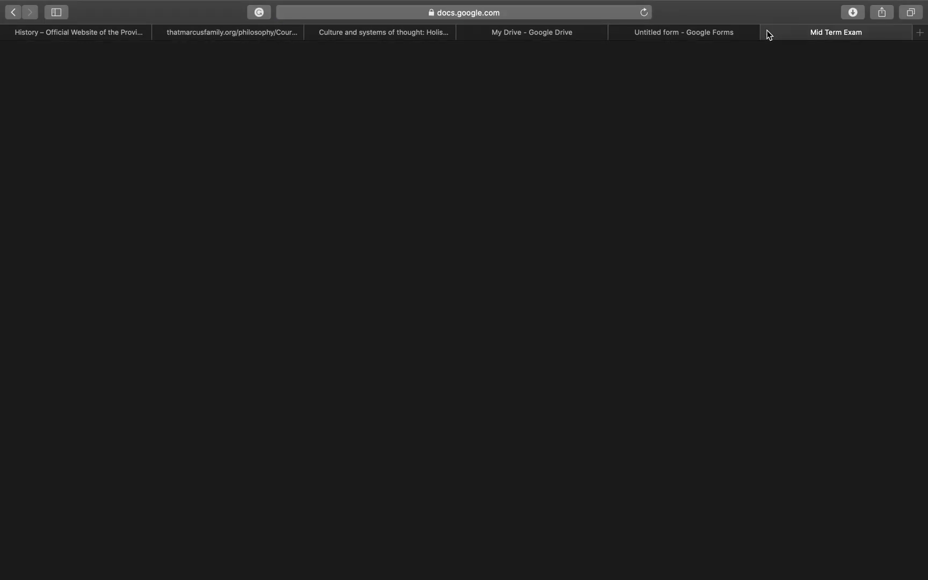
pyautogui.click(768, 33)
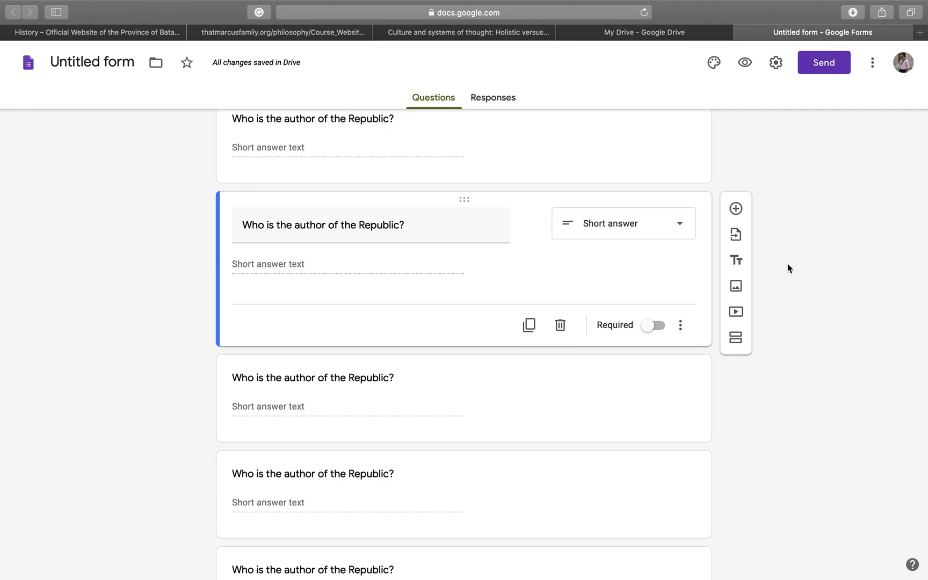
# - Change the first question in the Identification section to the Paragraph type
pyautogui.scroll(-3, 787, 267)
pyautogui.scroll(7, 787, 267)
pyautogui.scroll(-3, 787, 267)
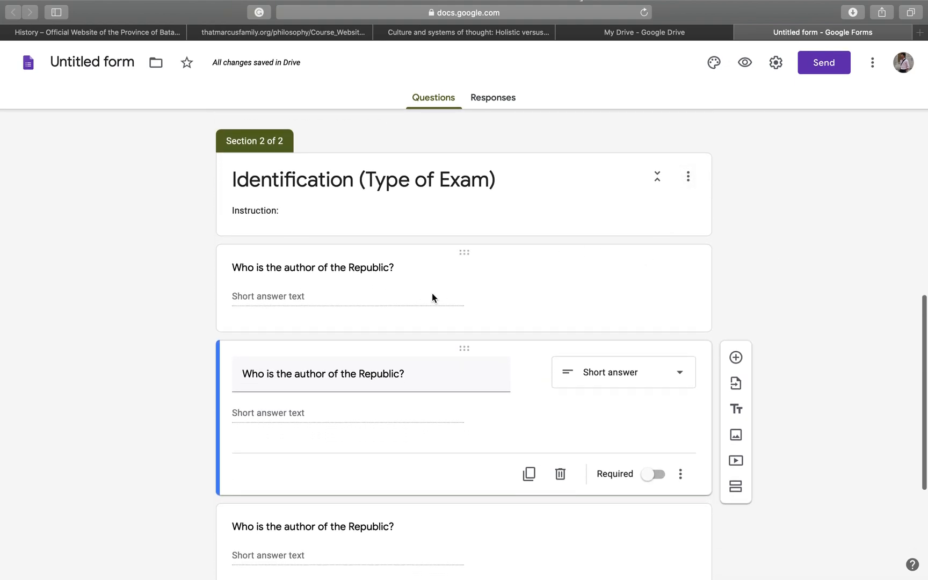
pyautogui.click(603, 288)
pyautogui.click(672, 278)
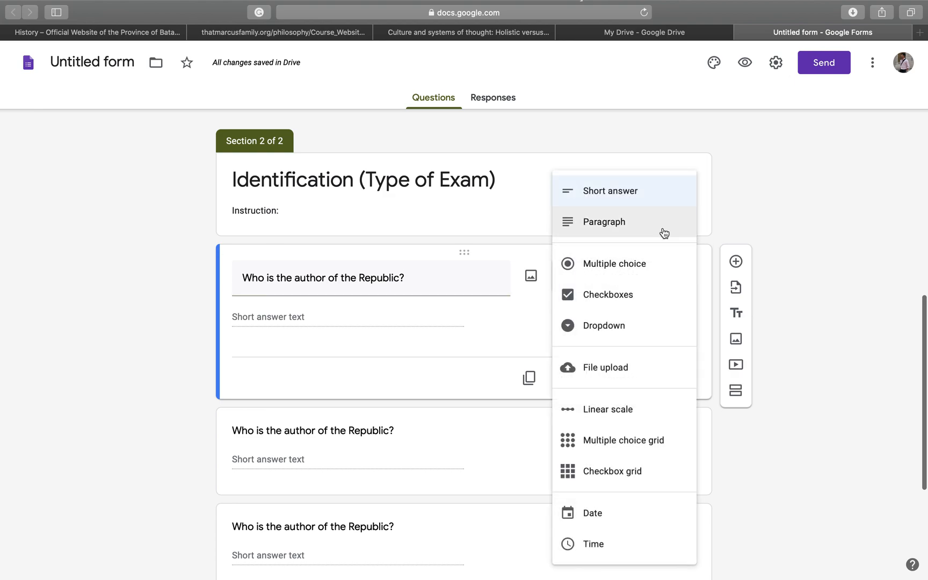
pyautogui.click(661, 230)
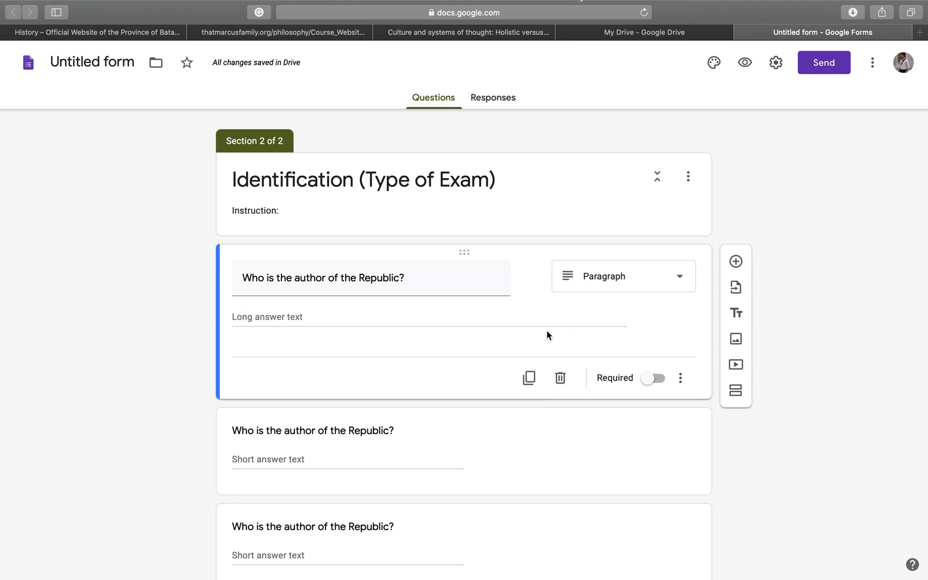
# - Change the first question in the Identification section to Multiple choice and extend it to four options
pyautogui.click(682, 284)
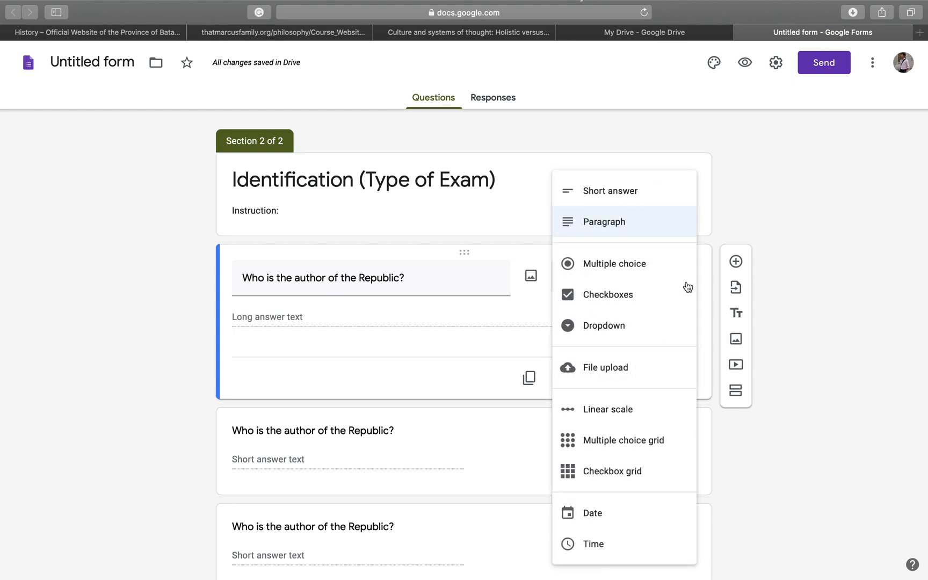
pyautogui.click(648, 263)
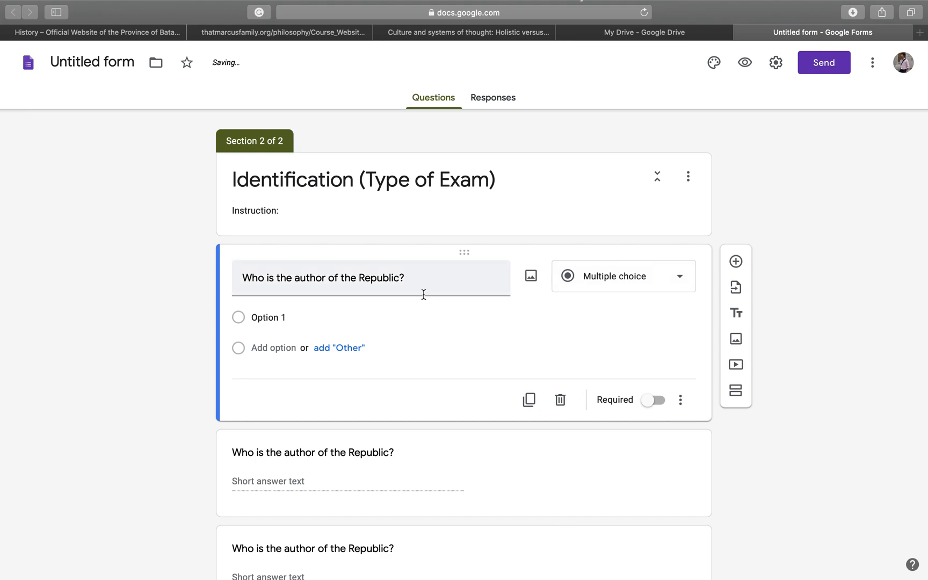
pyautogui.click(277, 346)
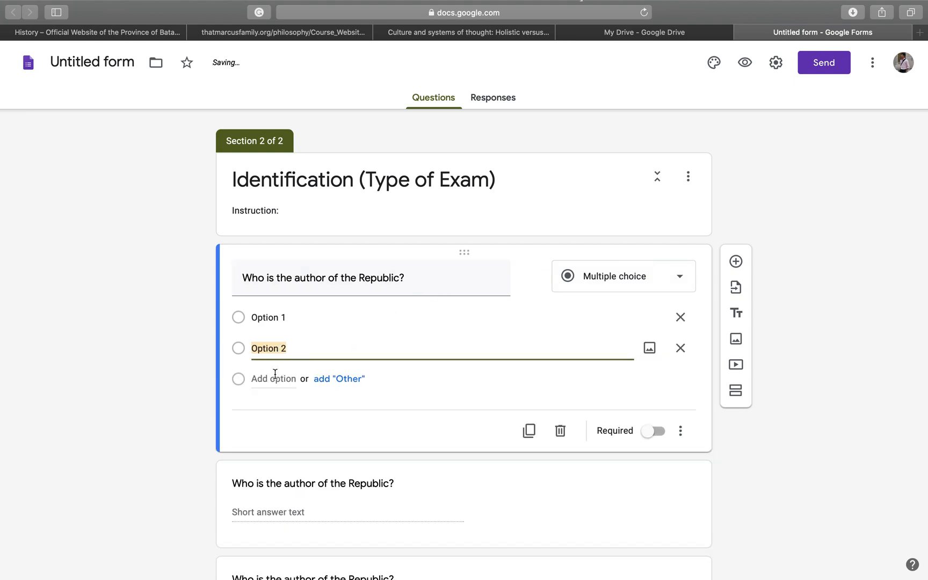
pyautogui.click(274, 374)
pyautogui.click(257, 411)
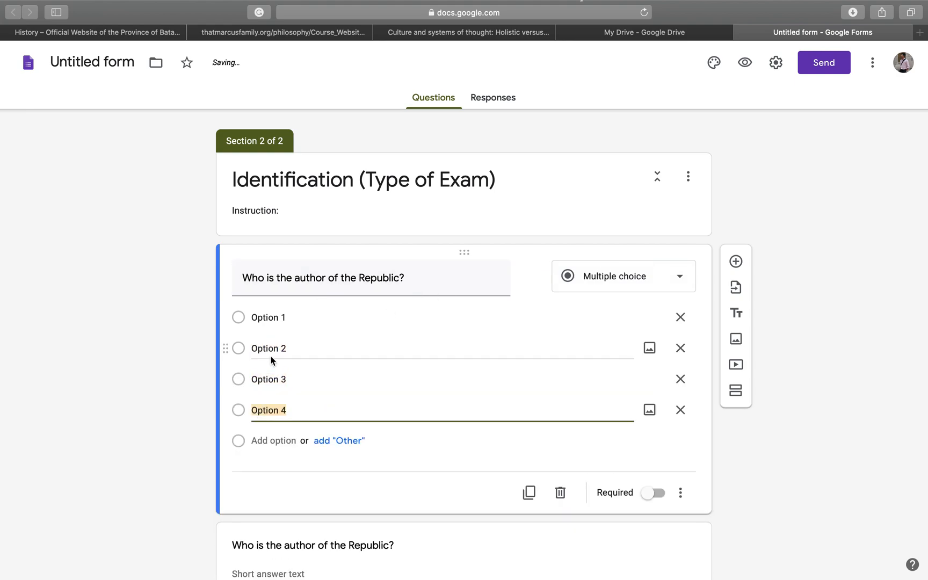
# - Name the four options of the first Identification question Plato, Socrates, Aristotle and Kant
pyautogui.click(293, 317)
pyautogui.write('Plato')
pyautogui.click(292, 347)
pyautogui.write('Socrate')
pyautogui.write('s')
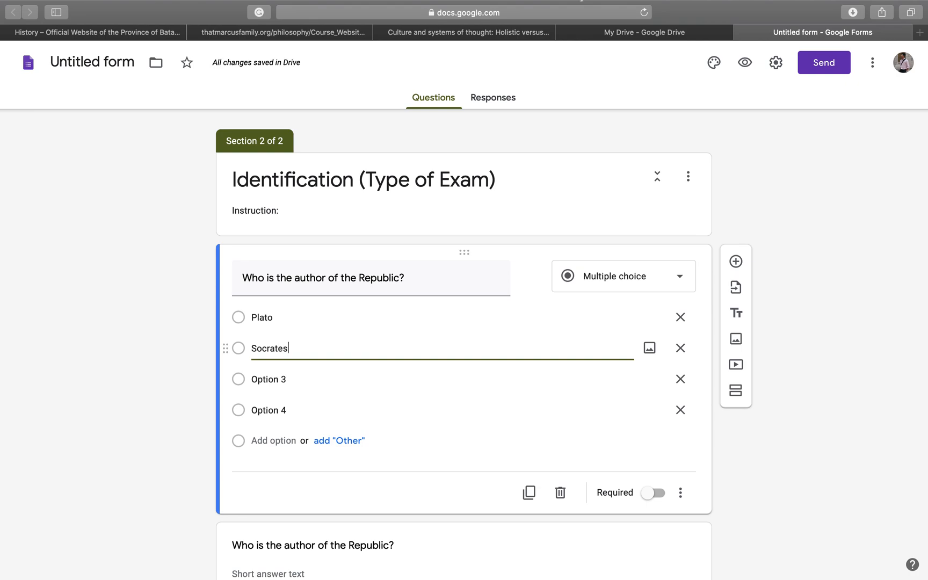
pyautogui.click(284, 378)
pyautogui.write('Aristotle')
pyautogui.click(259, 408)
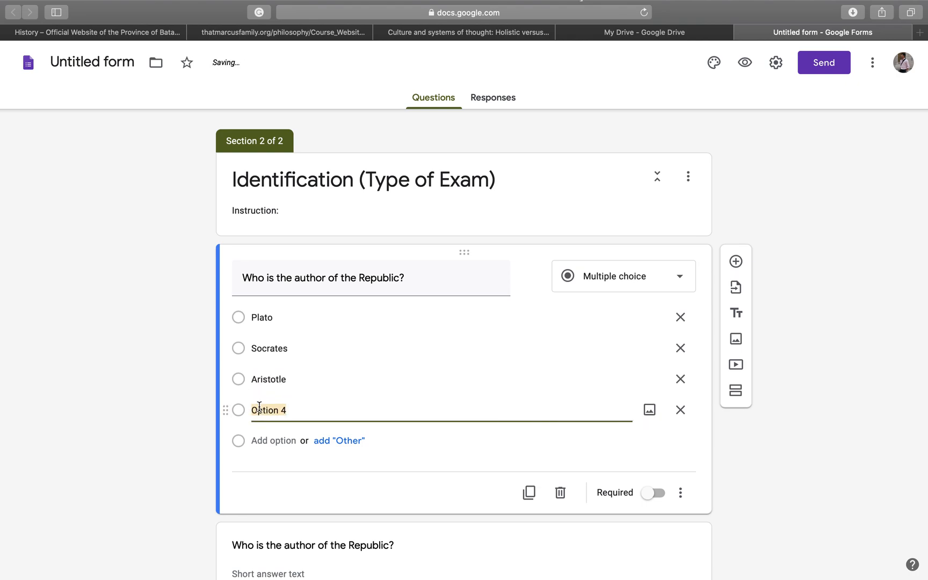
pyautogui.write('KAnt')
pyautogui.press('BackSpace')
pyautogui.press('BackSpace')
pyautogui.press('BackSpace')
pyautogui.write('an')
pyautogui.click(460, 471)
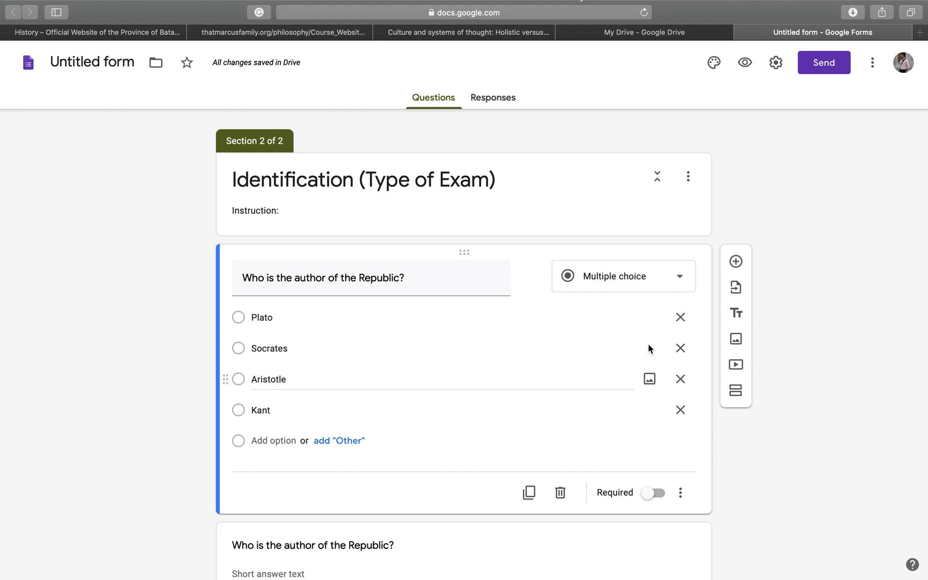
pyautogui.click(774, 63)
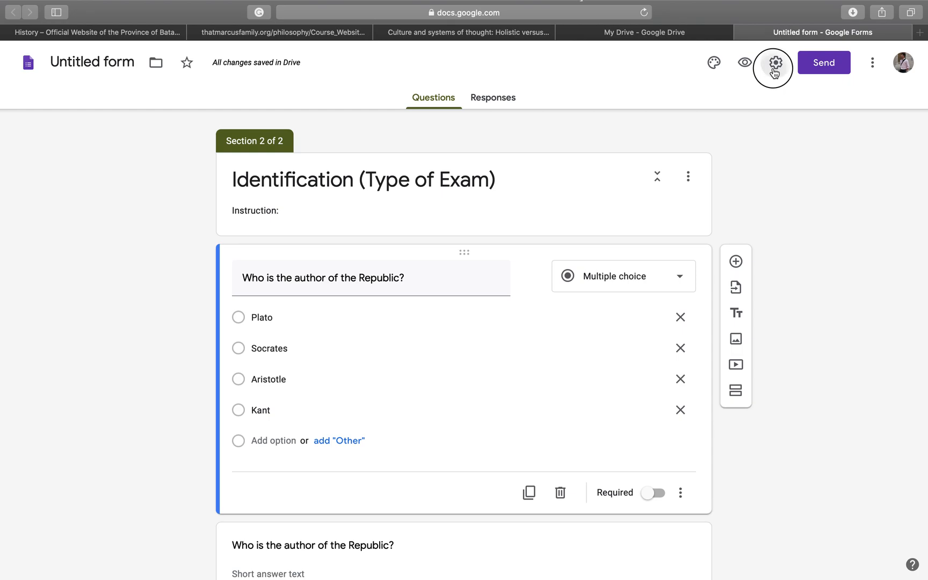
pyautogui.click(597, 127)
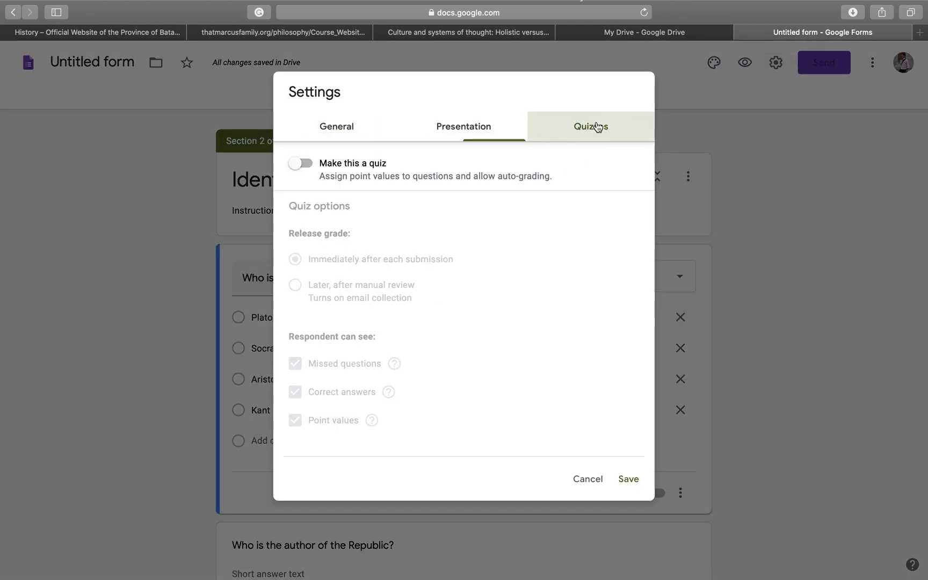
pyautogui.click(586, 479)
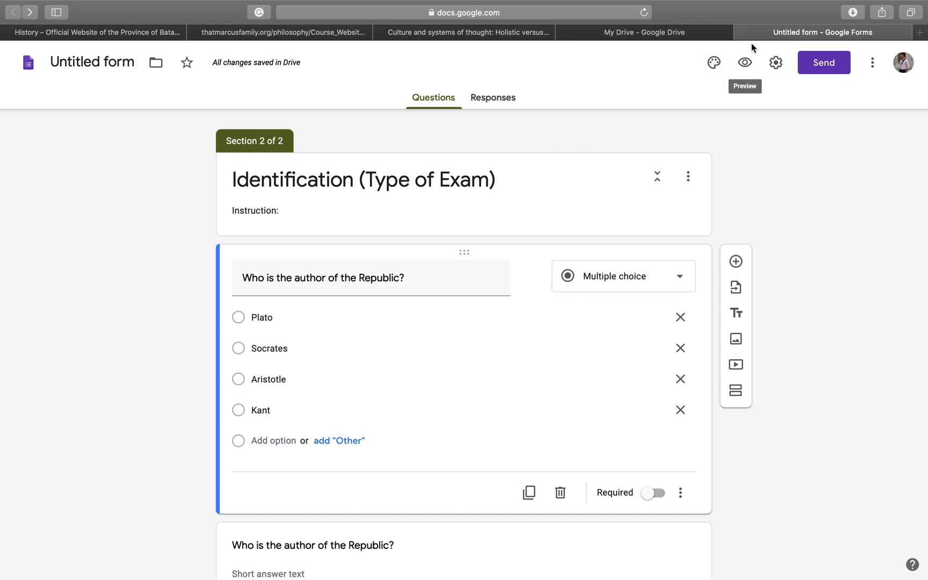
# - Preview the form, try out the multiple-choice answers in the Identification section by choosing Plato, Socrates and Aristotle, and close the preview
pyautogui.click(745, 62)
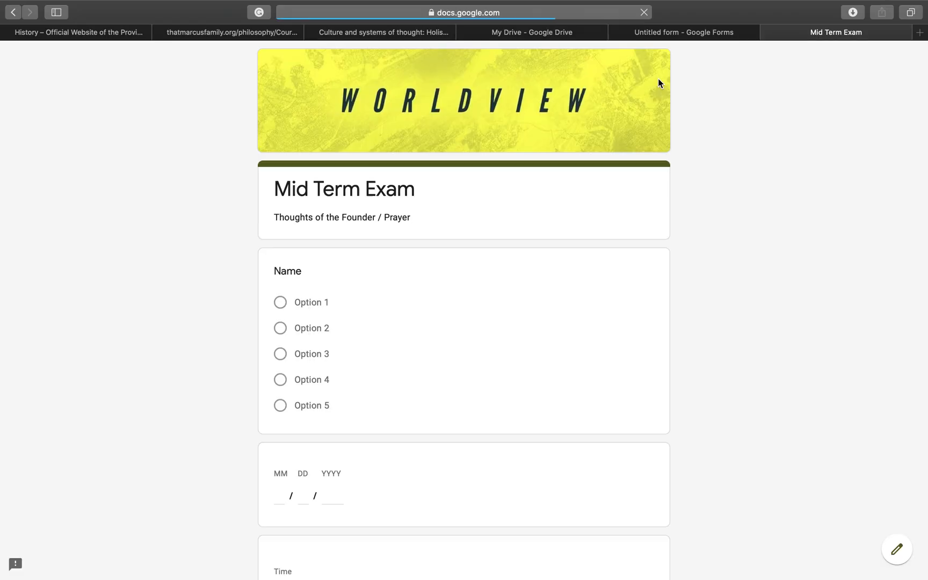
pyautogui.scroll(-5, 358, 371)
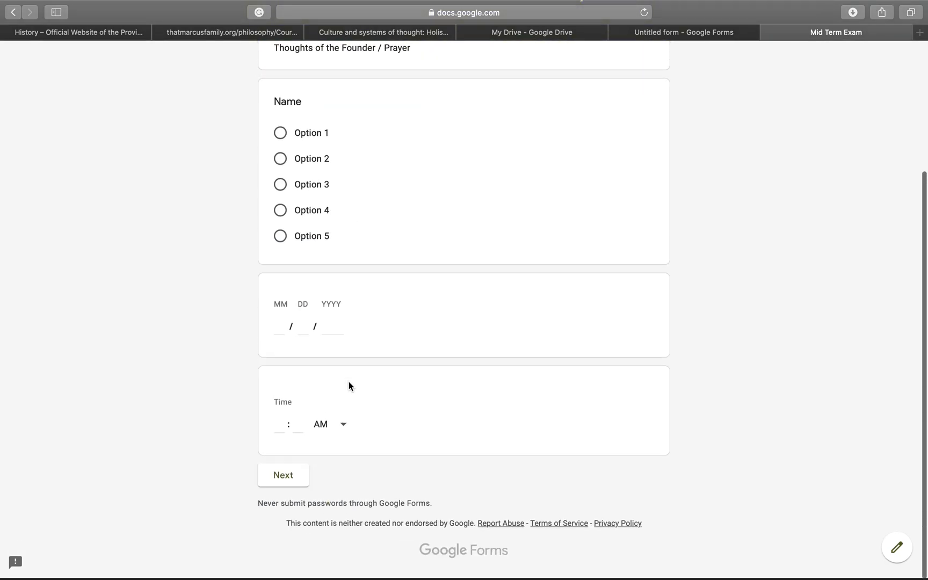
pyautogui.click(285, 476)
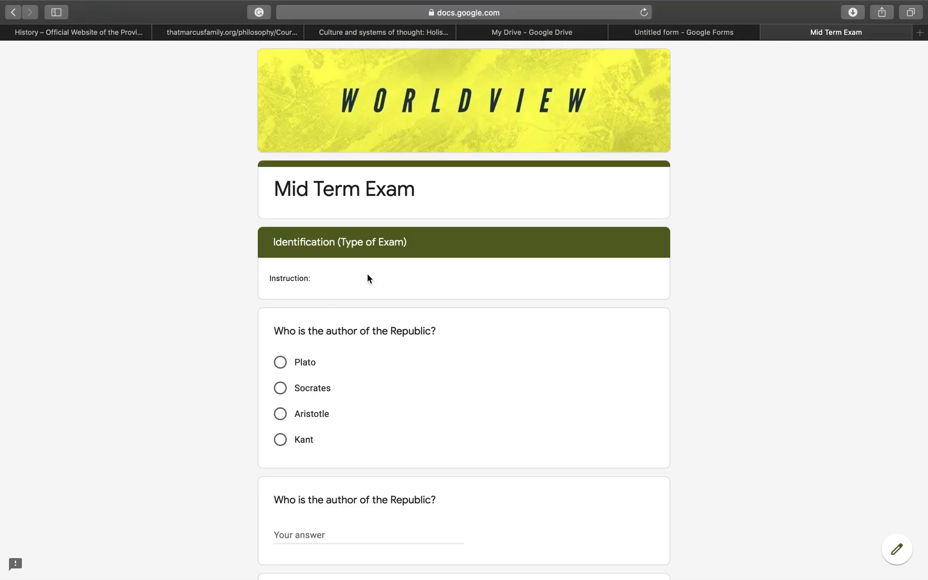
pyautogui.scroll(-3, 369, 277)
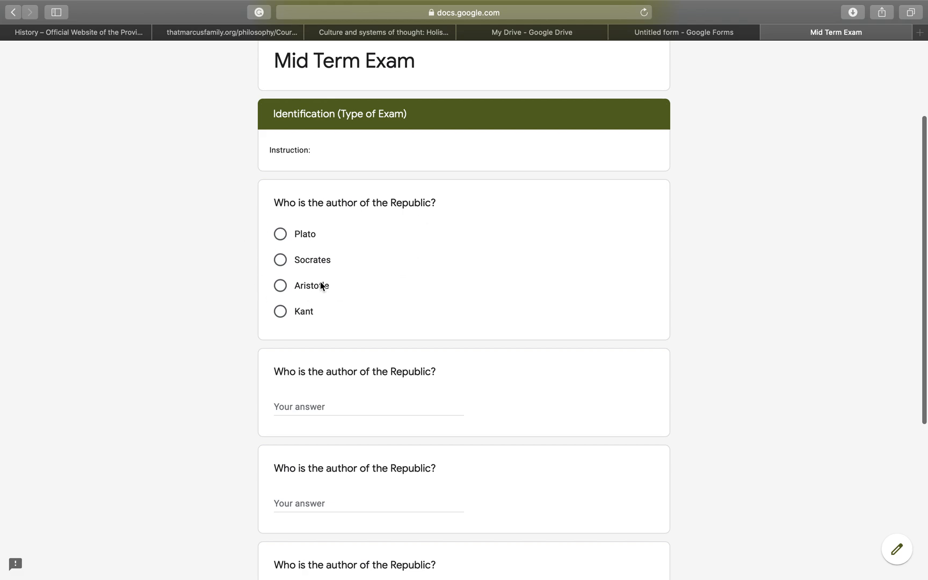
pyautogui.click(280, 237)
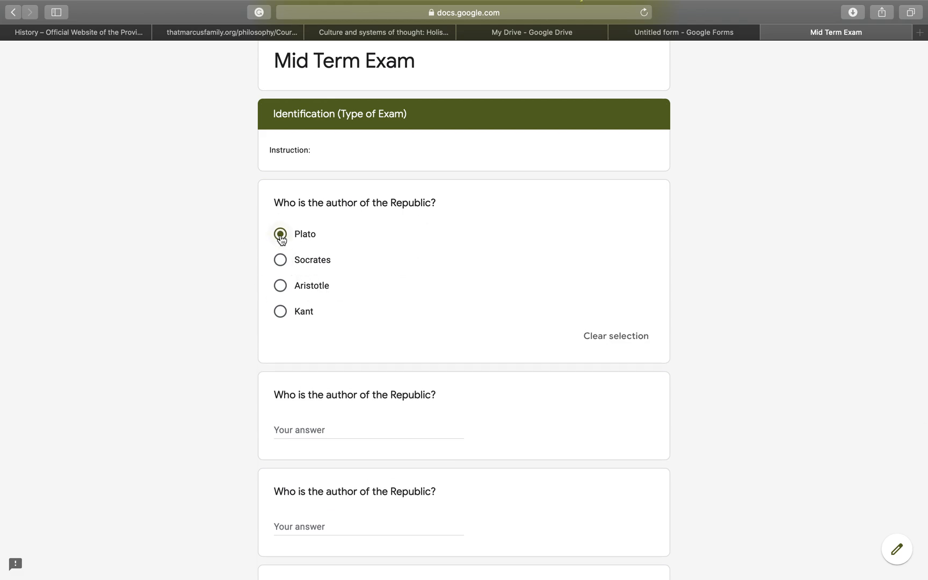
pyautogui.click(281, 260)
pyautogui.click(281, 288)
pyautogui.click(280, 234)
pyautogui.click(768, 32)
pyautogui.click(544, 201)
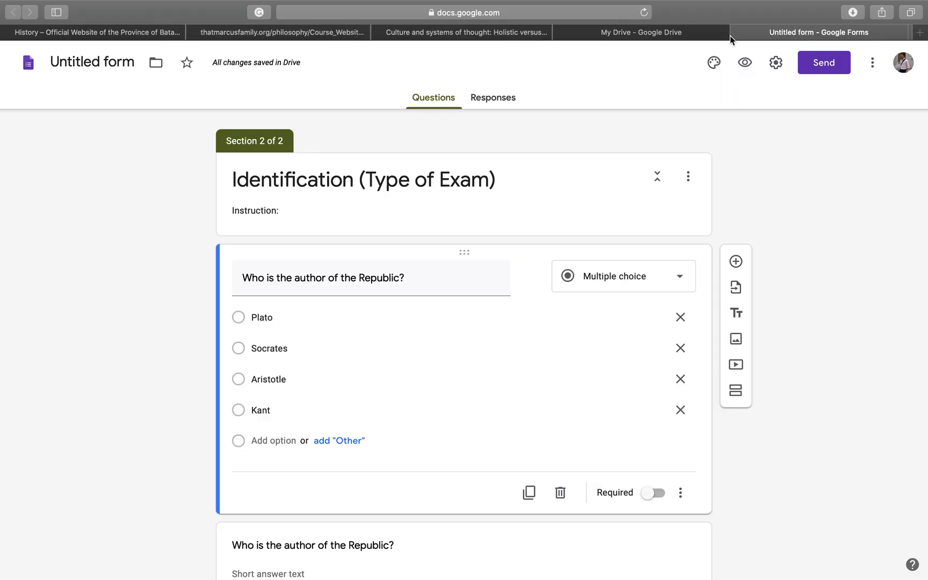
# - Change the first Identification question to the Checkboxes type and reword it as "Who are ancient philosophers?"
pyautogui.scroll(-5, 430, 331)
pyautogui.scroll(1, 431, 332)
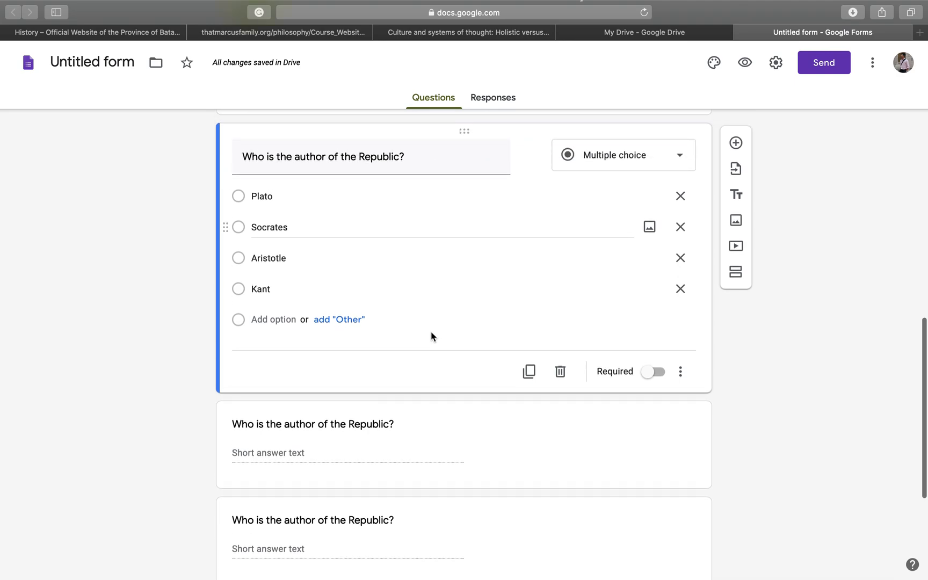
pyautogui.click(661, 154)
pyautogui.click(643, 192)
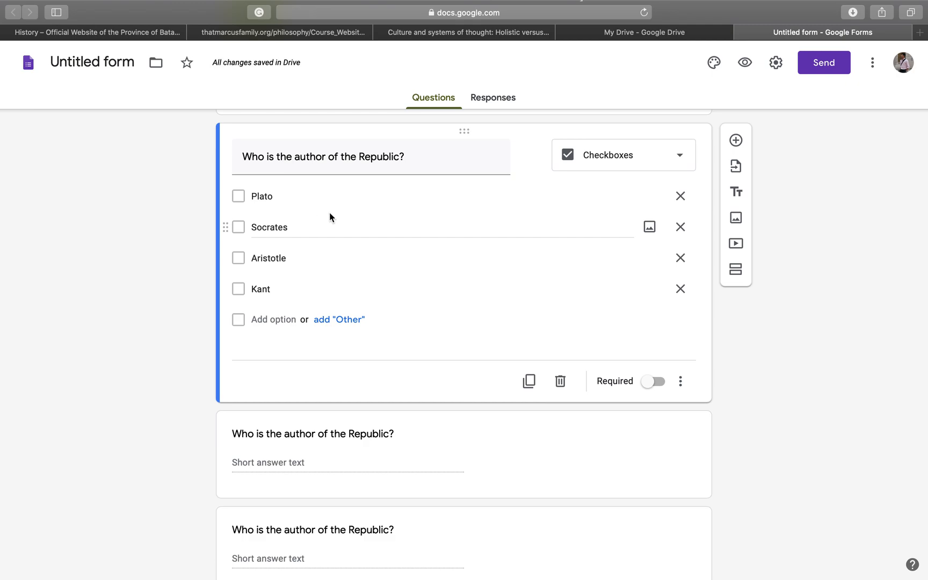
pyautogui.click(435, 160)
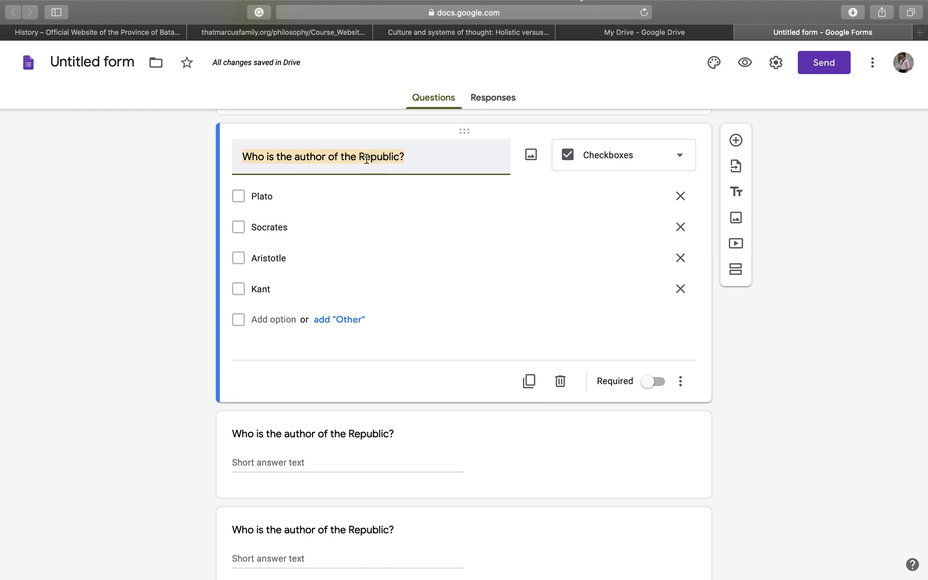
pyautogui.write('Who ar')
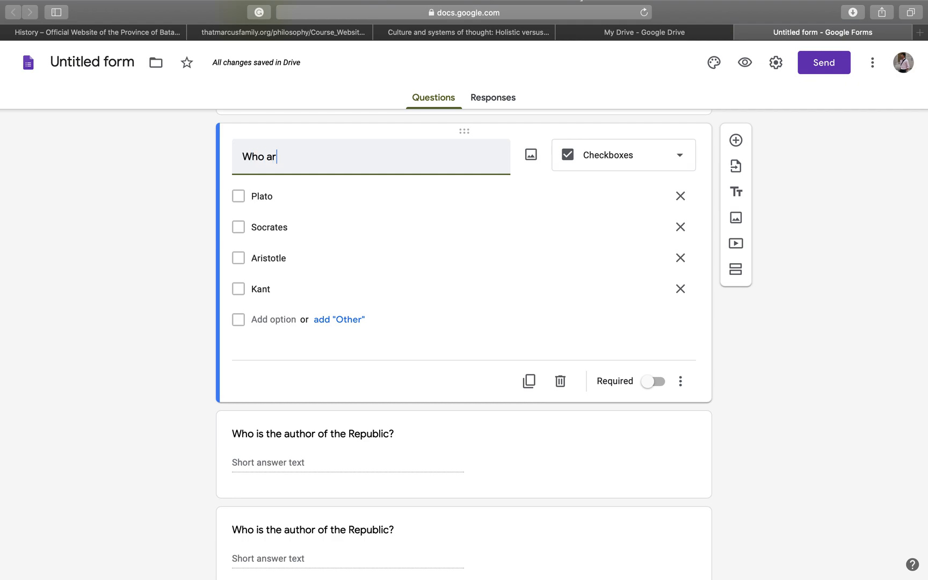
pyautogui.write('e ancient ')
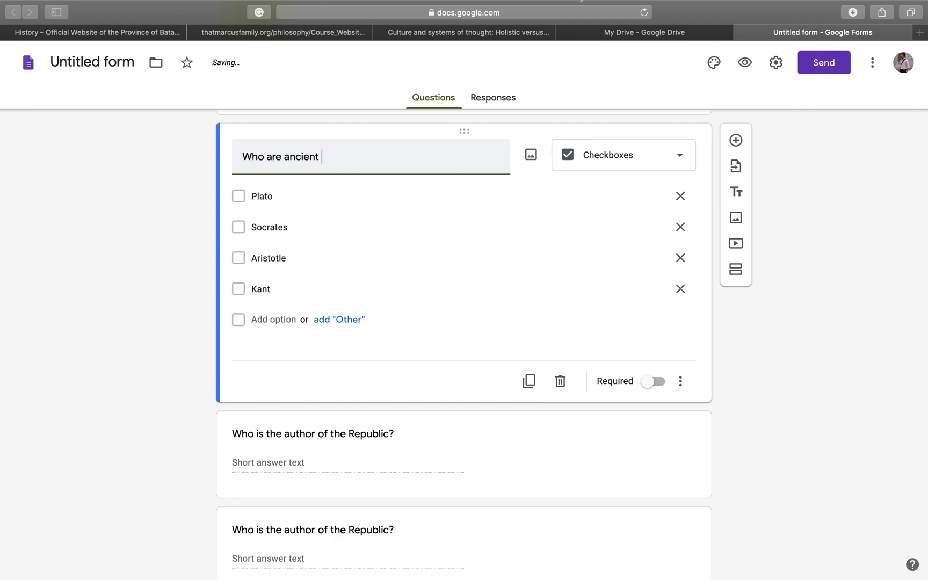
pyautogui.write('philosophers?')
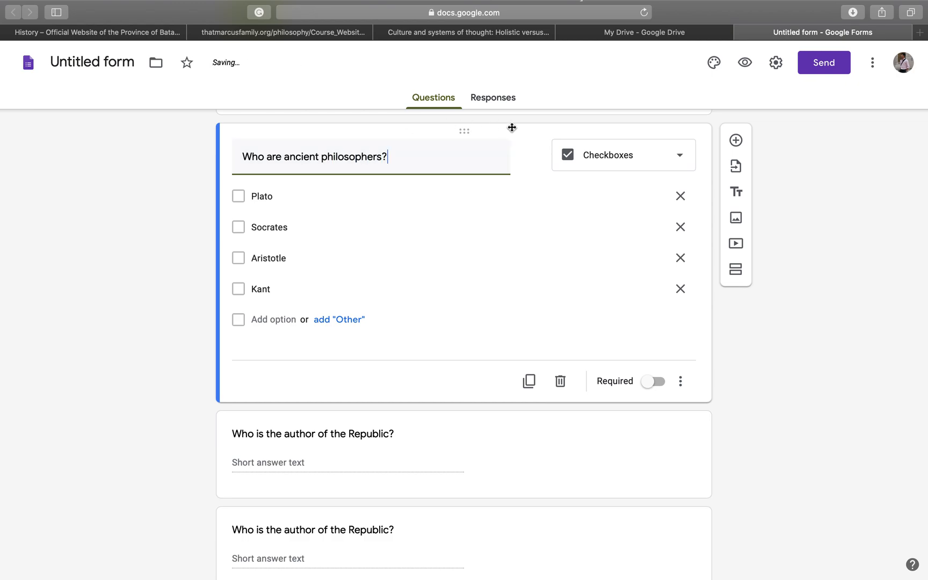
# - Preview the form, tick Plato, Socrates and Aristotle in the Identification section's checkbox question, and close the preview
pyautogui.click(757, 58)
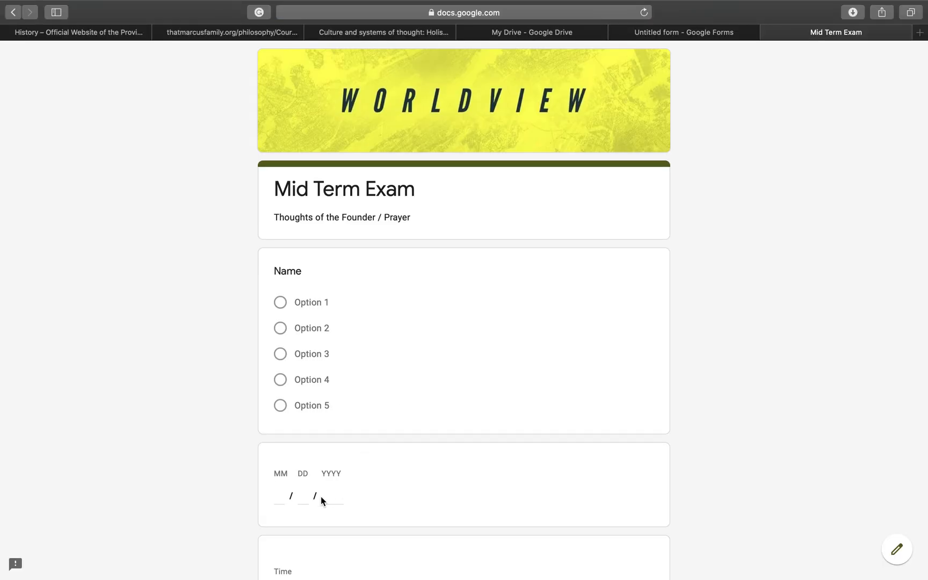
pyautogui.scroll(-5, 321, 495)
pyautogui.click(292, 475)
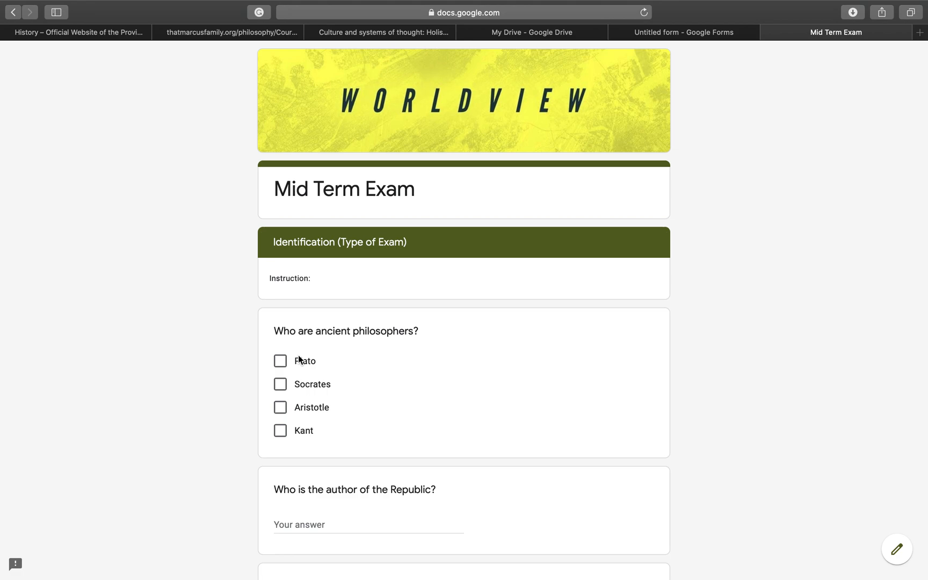
pyautogui.click(279, 362)
pyautogui.click(280, 385)
pyautogui.click(280, 407)
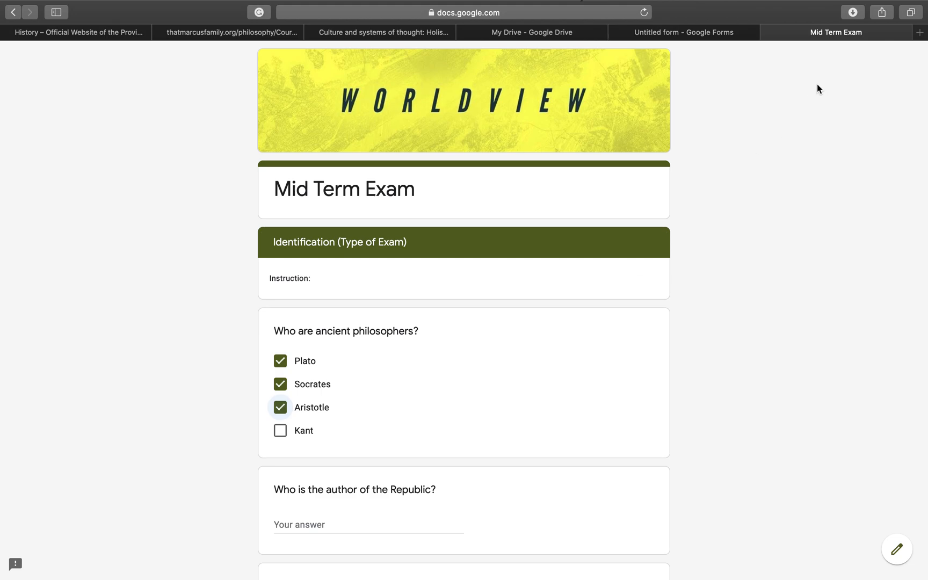
pyautogui.click(771, 34)
pyautogui.click(577, 200)
# - Change the "Who are ancient philosophers?" question to the Dropdown type
pyautogui.click(644, 149)
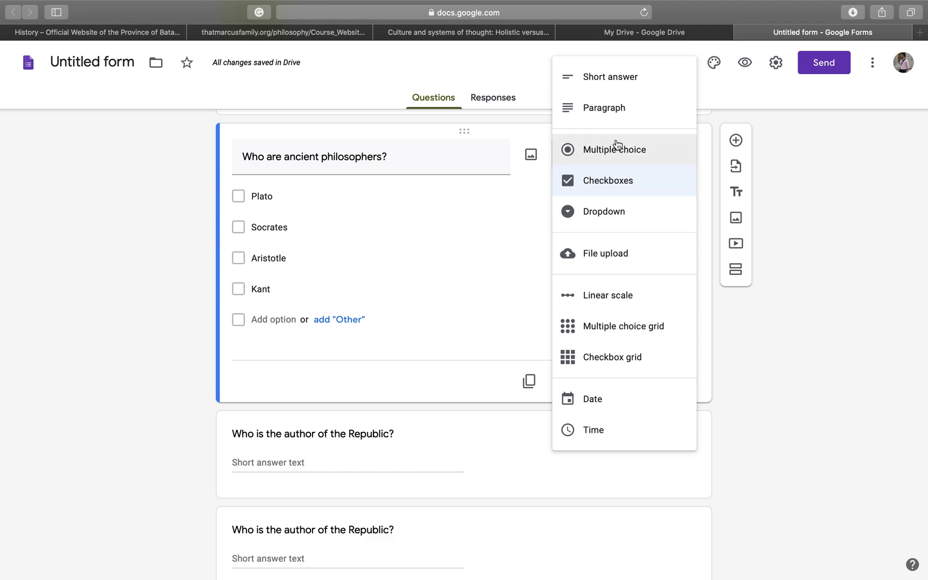
pyautogui.click(609, 186)
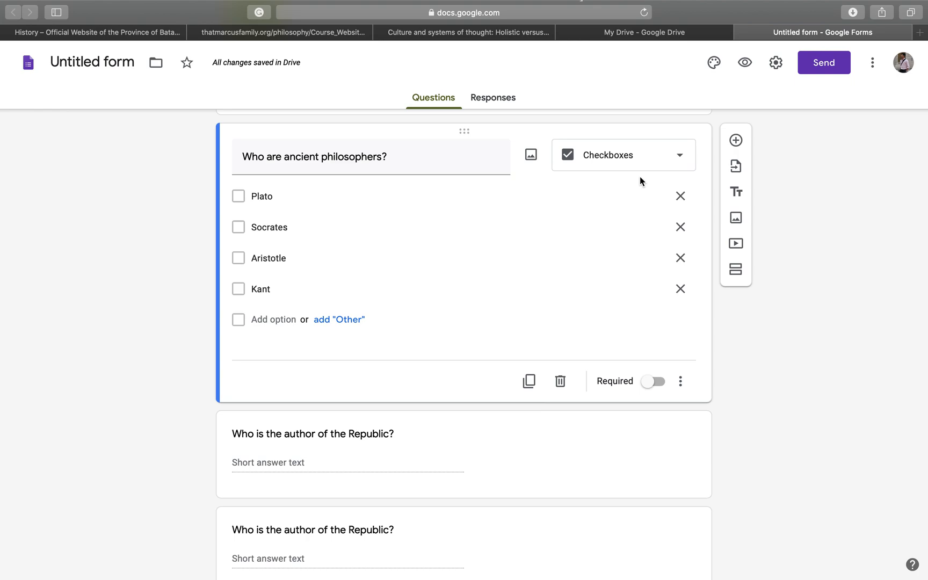
pyautogui.click(661, 164)
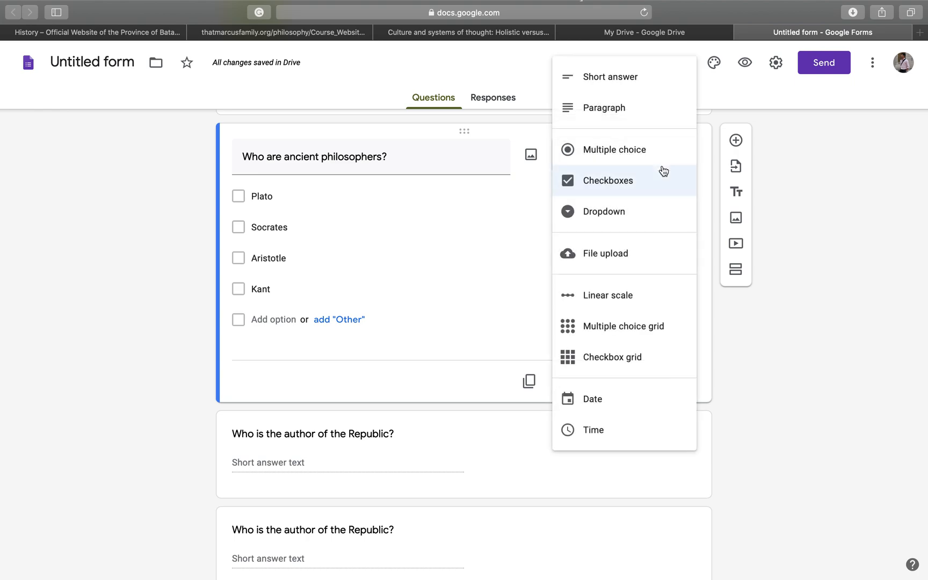
pyautogui.click(633, 214)
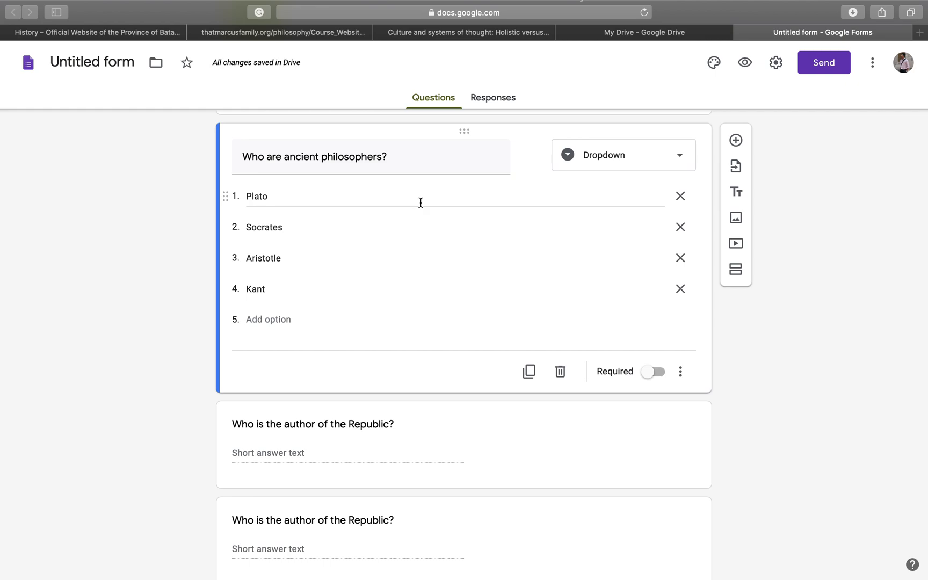
# - Preview the form and inspect the answer choices of the "Who are ancient philosophers?" dropdown in the Identification section
pyautogui.click(744, 62)
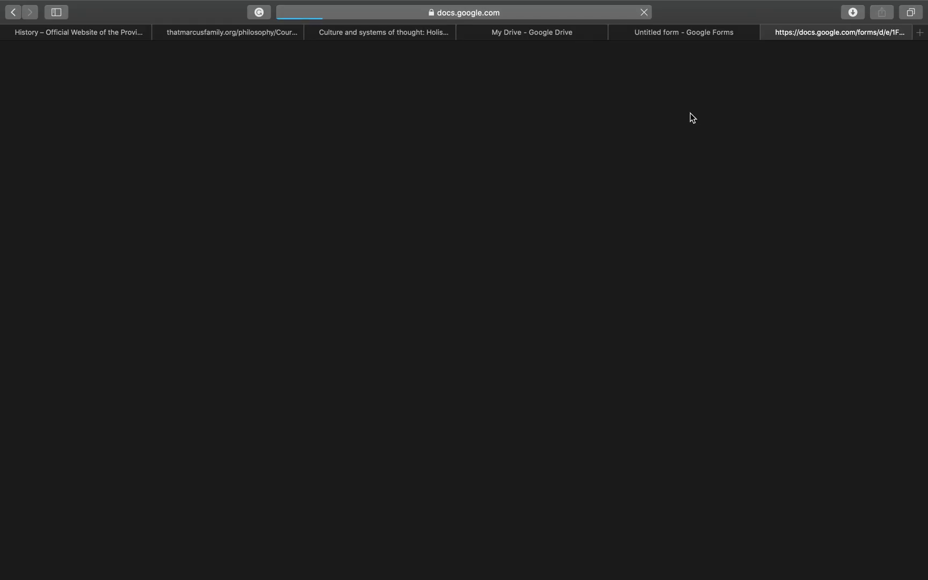
pyautogui.scroll(-5, 487, 274)
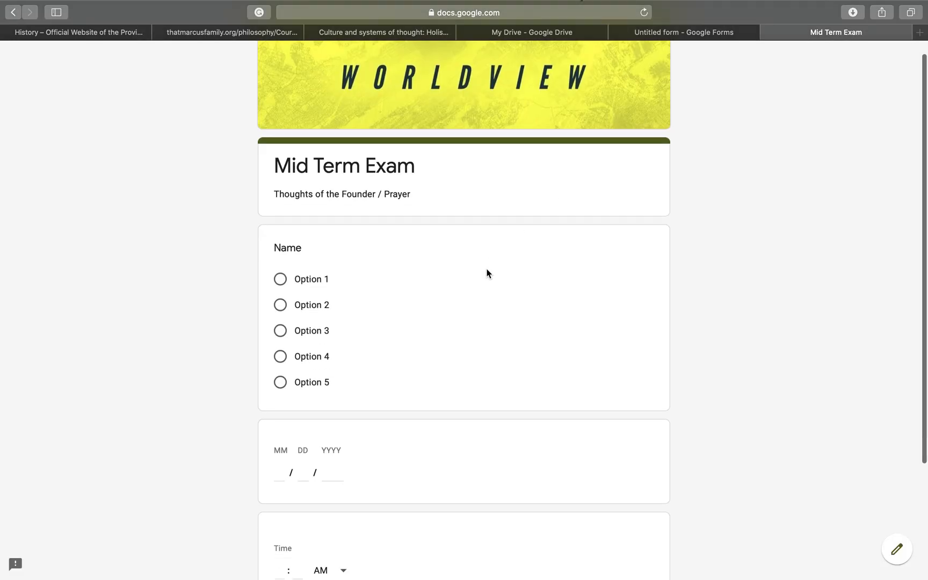
pyautogui.click(287, 481)
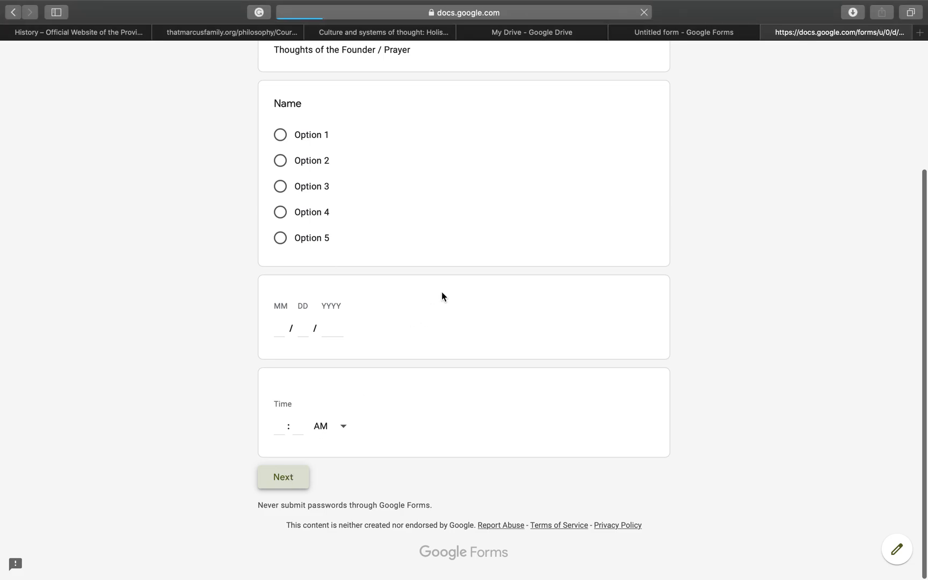
pyautogui.scroll(-2, 441, 293)
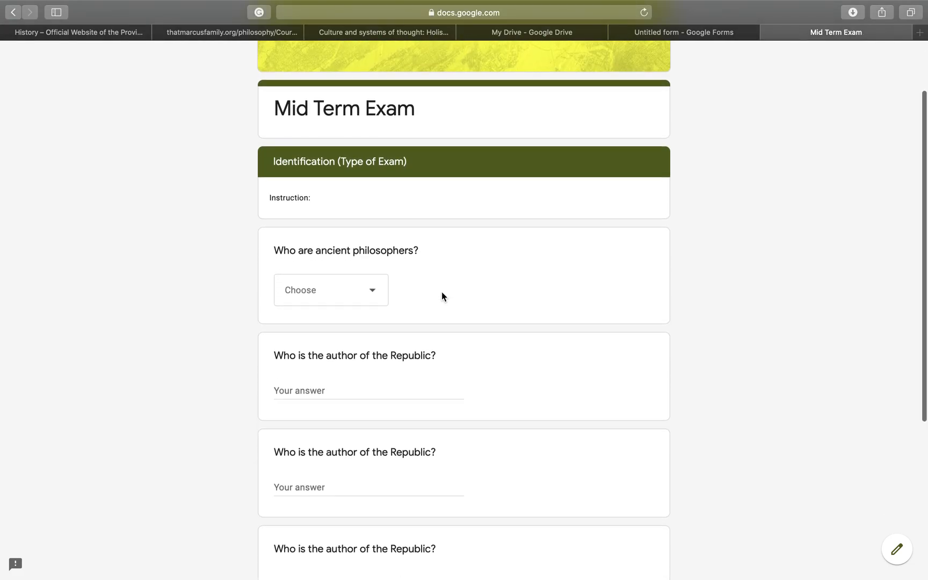
pyautogui.click(382, 290)
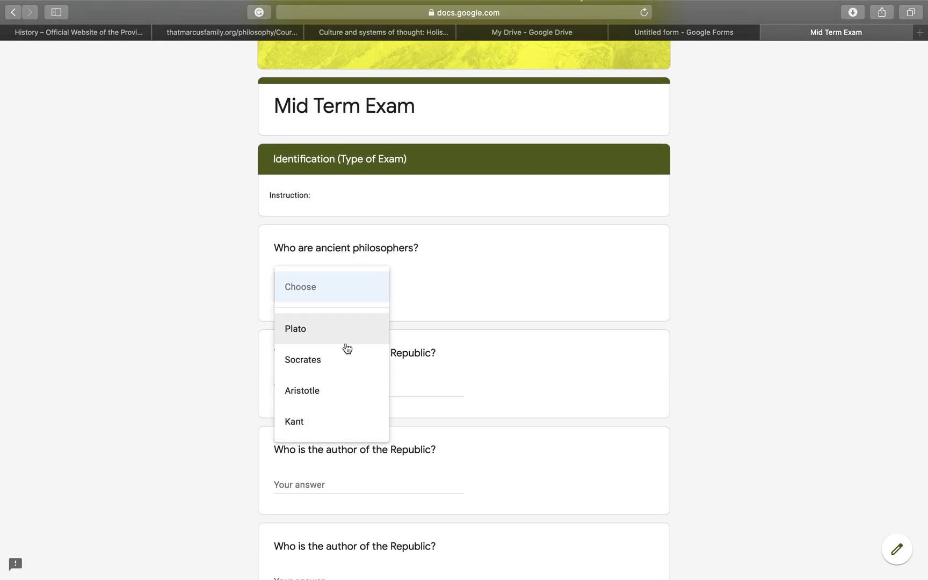
pyautogui.click(418, 276)
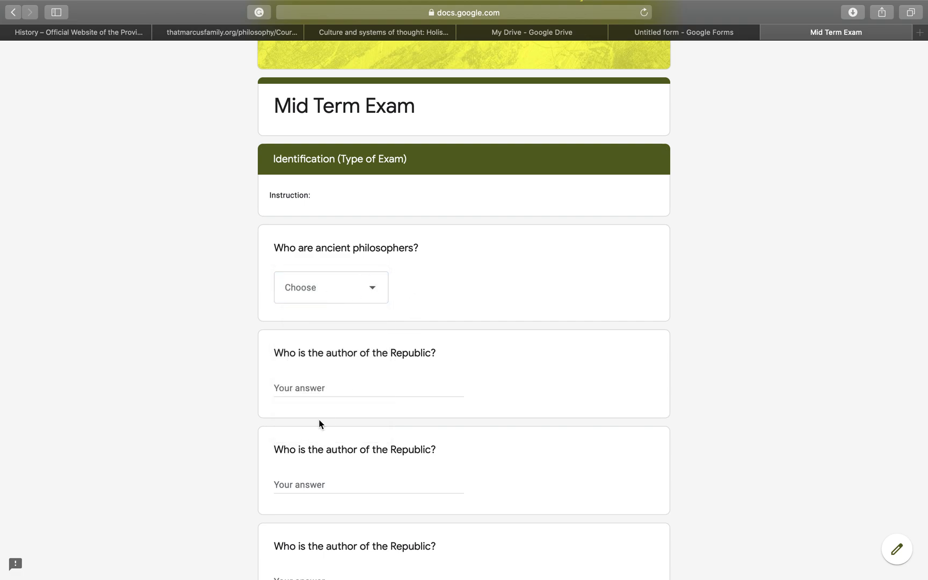
# - Try different choices in the previewed "Who are ancient philosophers?" dropdown, leave it on Plato, and close the preview
pyautogui.click(375, 287)
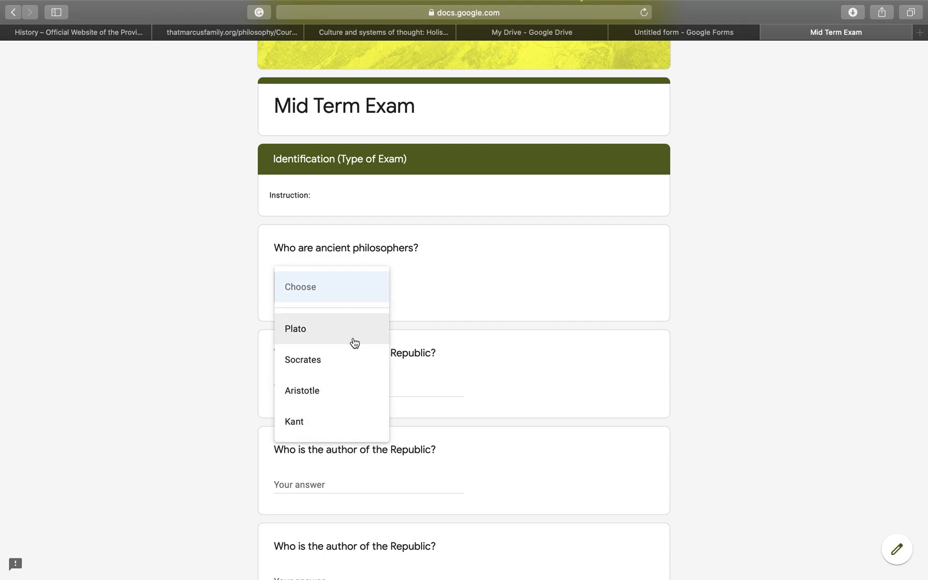
pyautogui.click(356, 328)
pyautogui.click(379, 289)
pyautogui.click(359, 326)
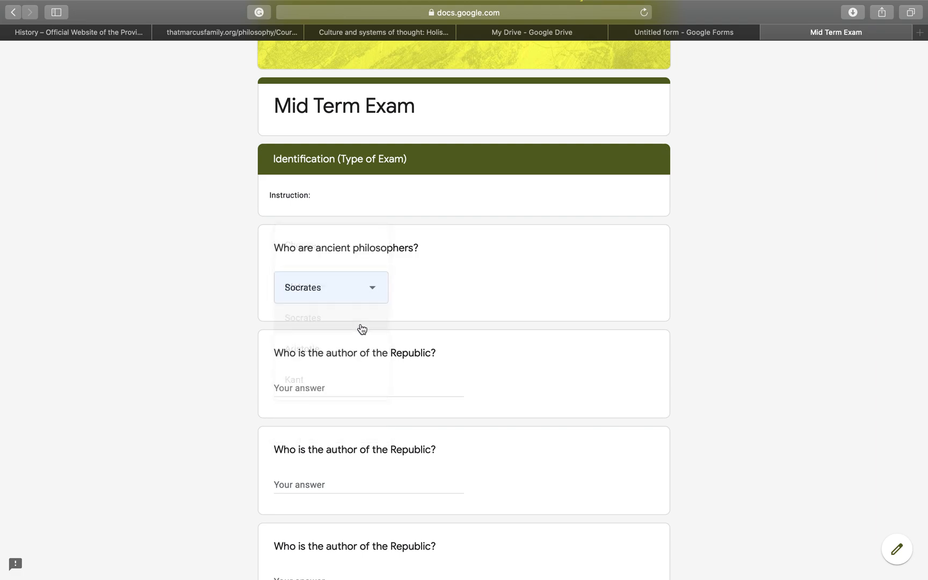
pyautogui.click(373, 302)
pyautogui.click(364, 248)
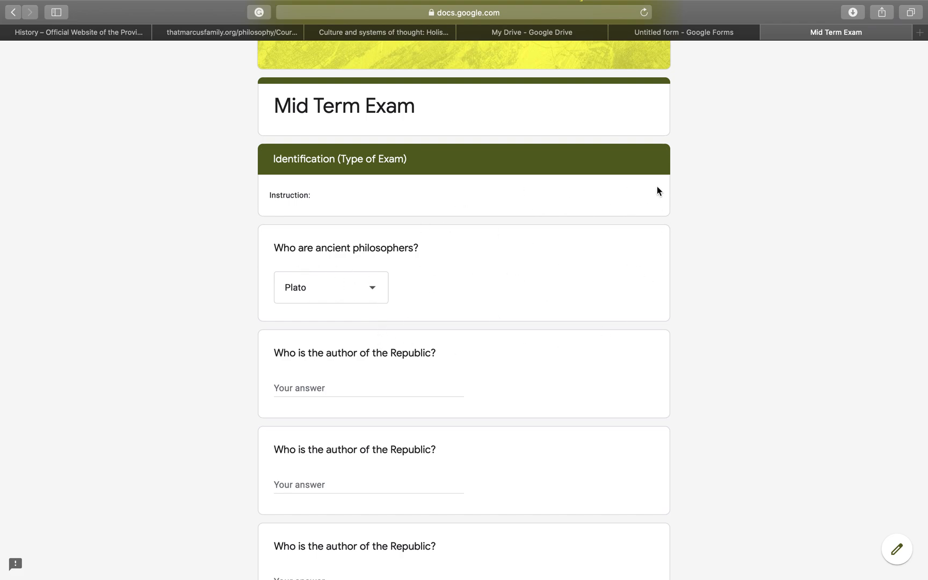
pyautogui.click(767, 32)
pyautogui.click(577, 205)
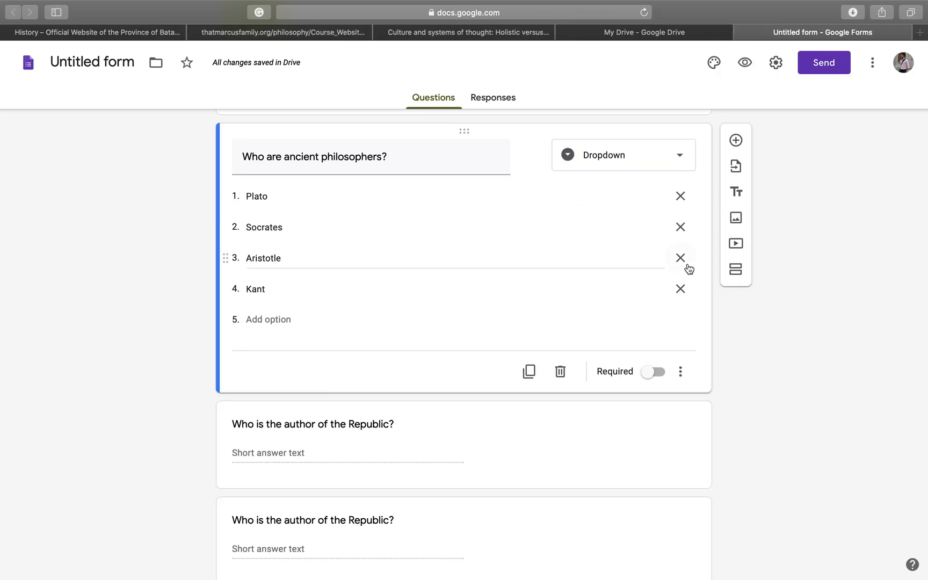
# - Change the "Who are ancient philosophers?" question to a Linear scale running from 1 to 10
pyautogui.click(681, 169)
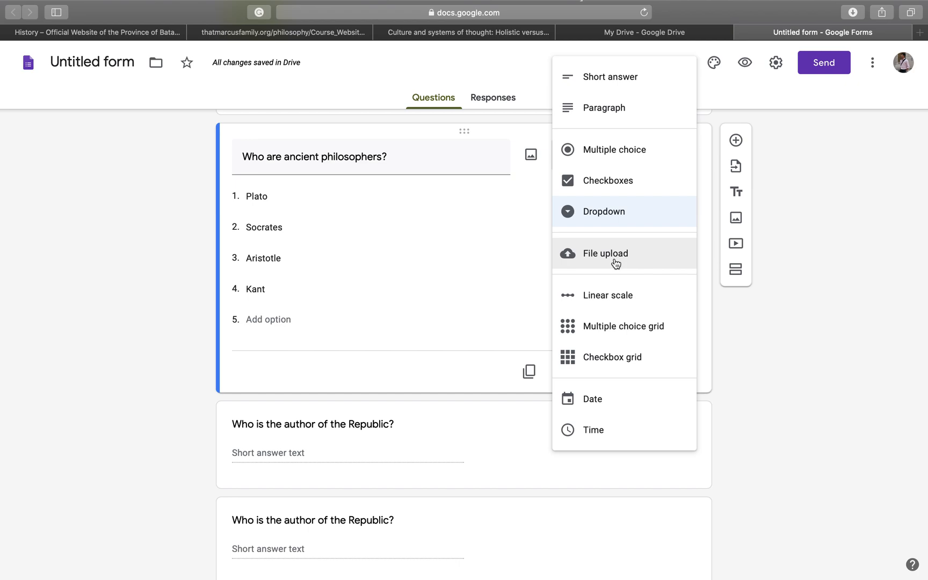
pyautogui.click(619, 299)
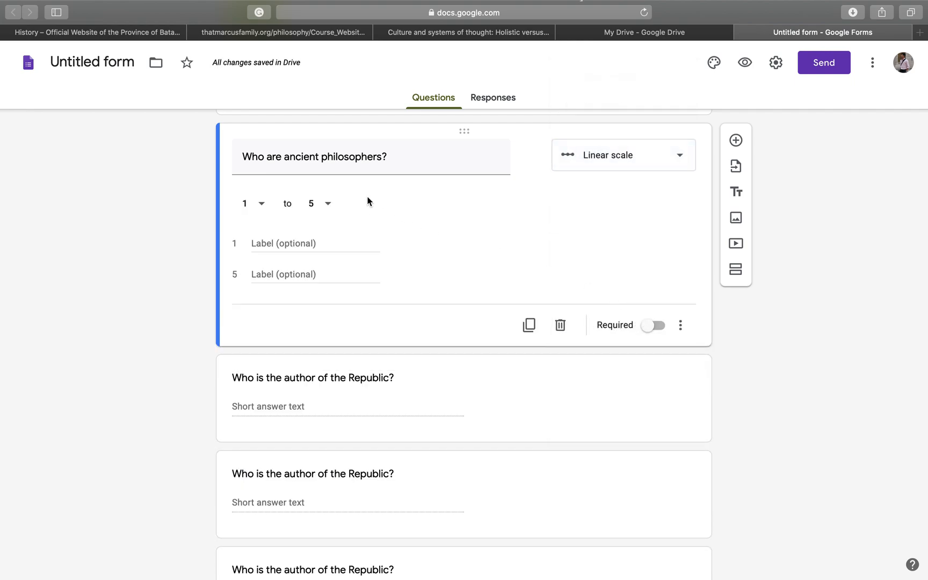
pyautogui.click(323, 204)
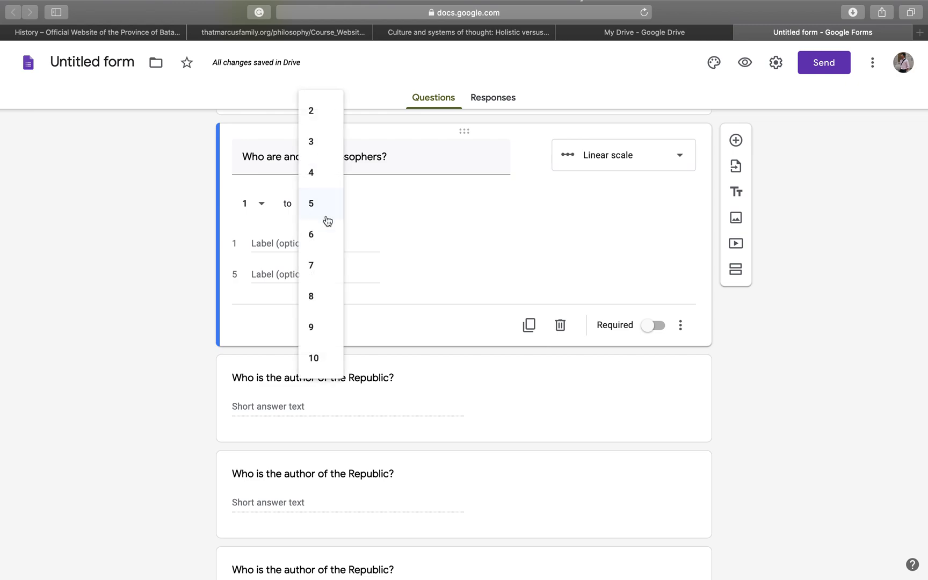
pyautogui.click(317, 362)
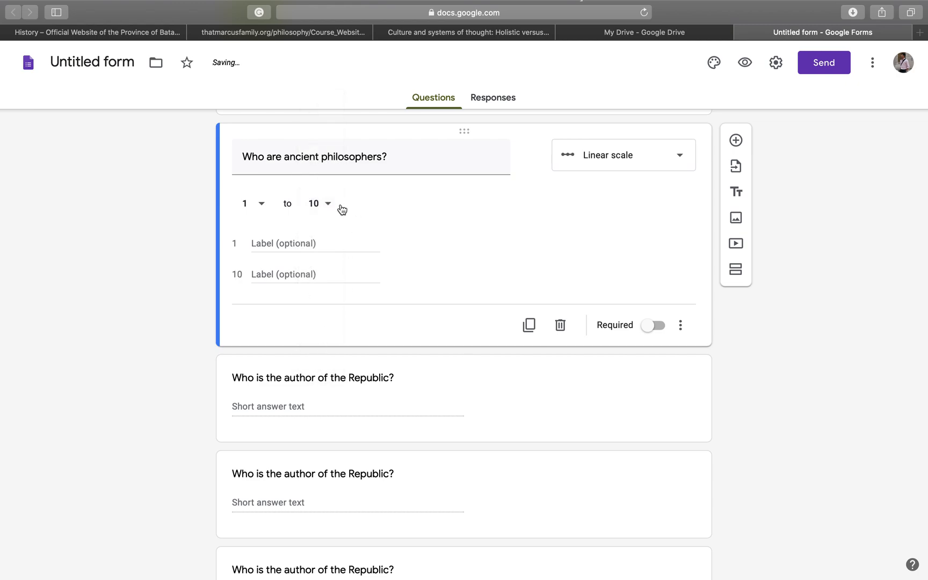
# - Label the low end of the linear scale "Least" and the high end "Greatest"
pyautogui.click(303, 244)
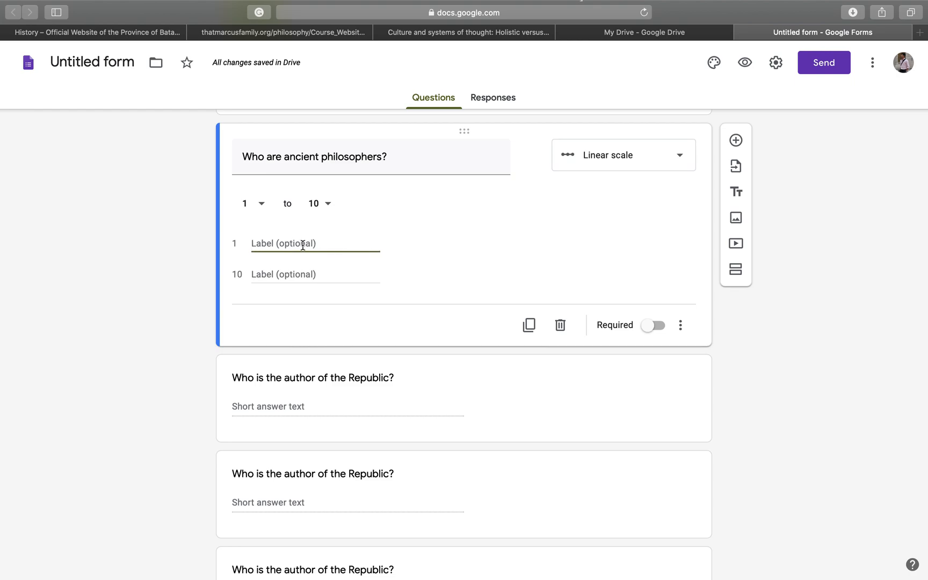
pyautogui.write('LEastr\\')
pyautogui.press('BackSpace')
pyautogui.press('BackSpace')
pyautogui.press('BackSpace')
pyautogui.press('BackSpace')
pyautogui.press('BackSpace')
pyautogui.press('BackSpace')
pyautogui.write('east')
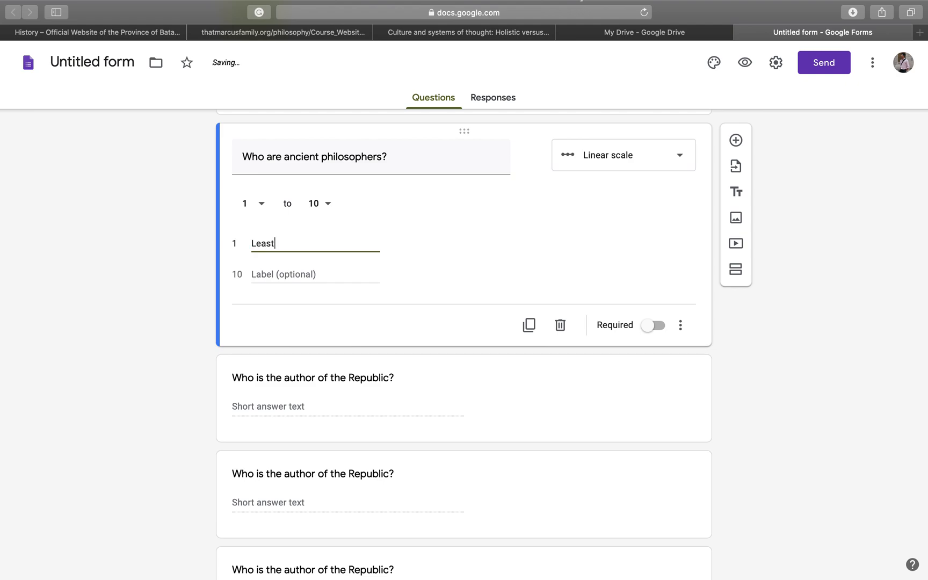
pyautogui.click(318, 274)
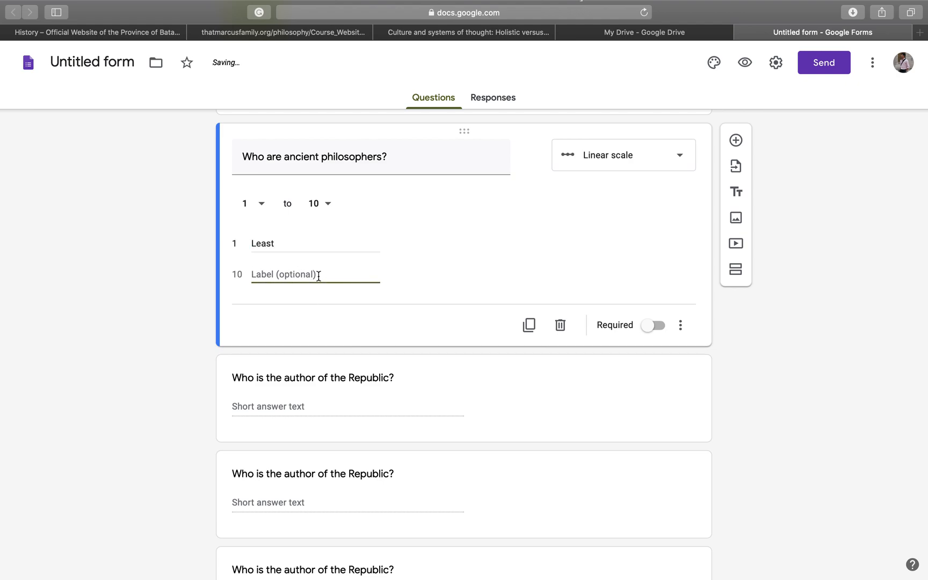
pyautogui.write('ge')
pyautogui.press('BackSpace')
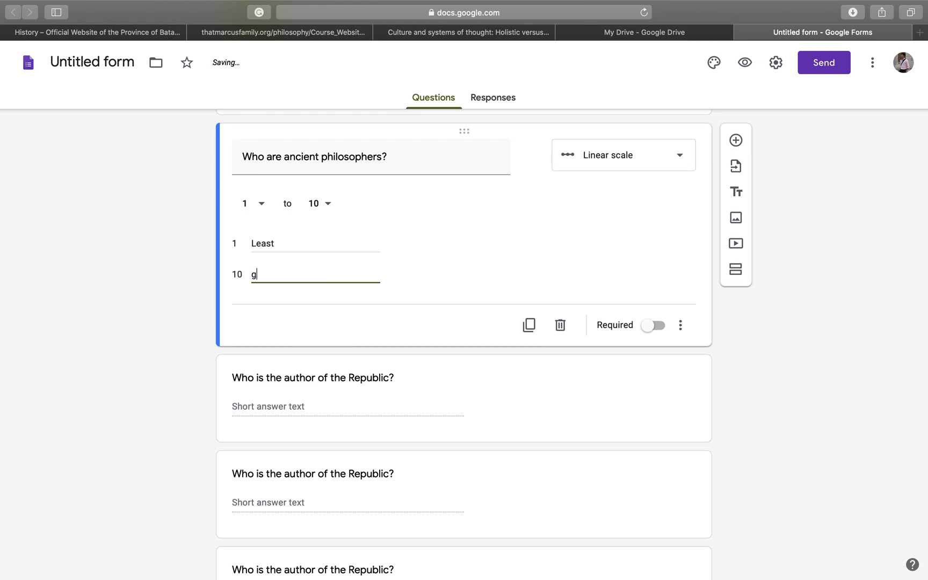
pyautogui.press('BackSpace')
pyautogui.write('Greates')
# - Preview the form, try several ratings on the Identification section's linear scale, ending with 10, and close the preview
pyautogui.click(747, 63)
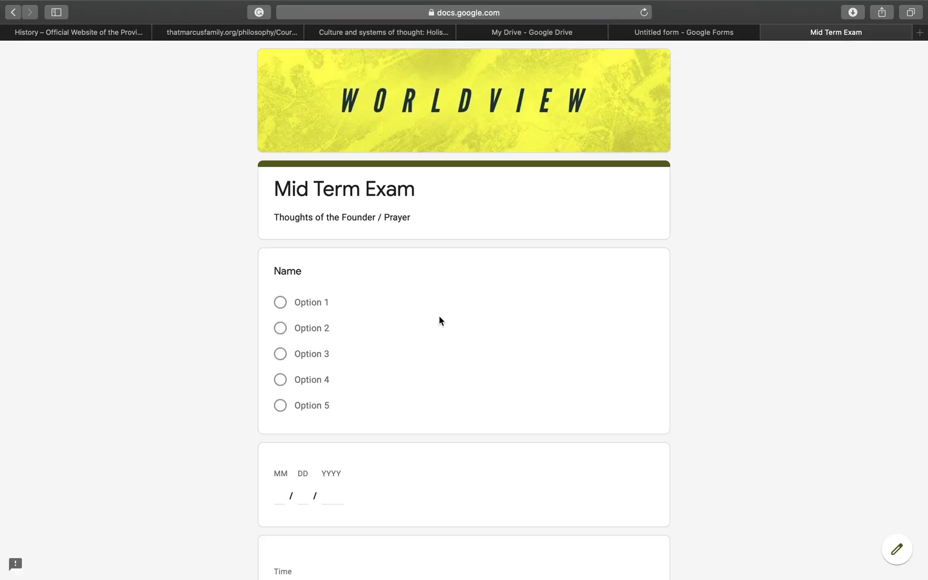
pyautogui.scroll(-5, 439, 321)
pyautogui.click(282, 475)
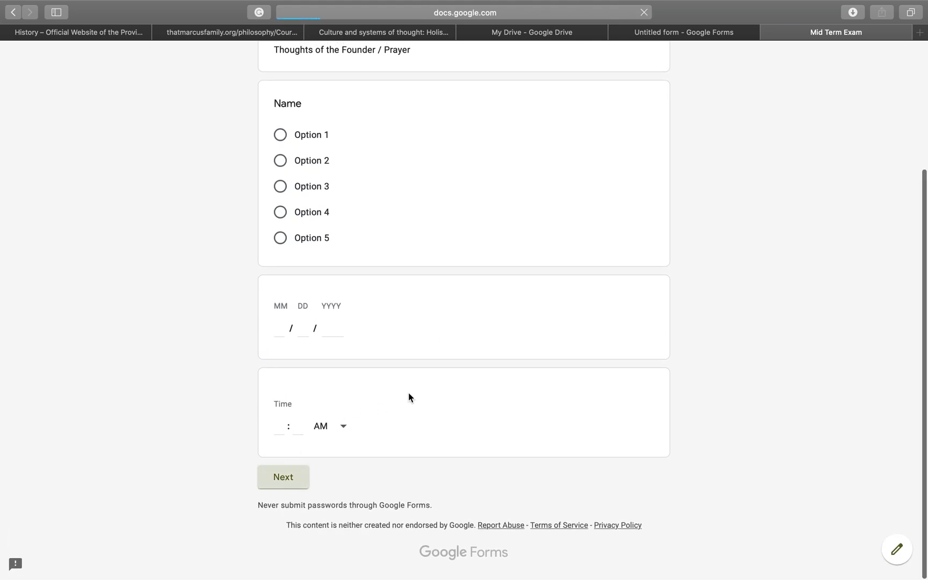
pyautogui.click(412, 394)
pyautogui.click(504, 394)
pyautogui.click(569, 397)
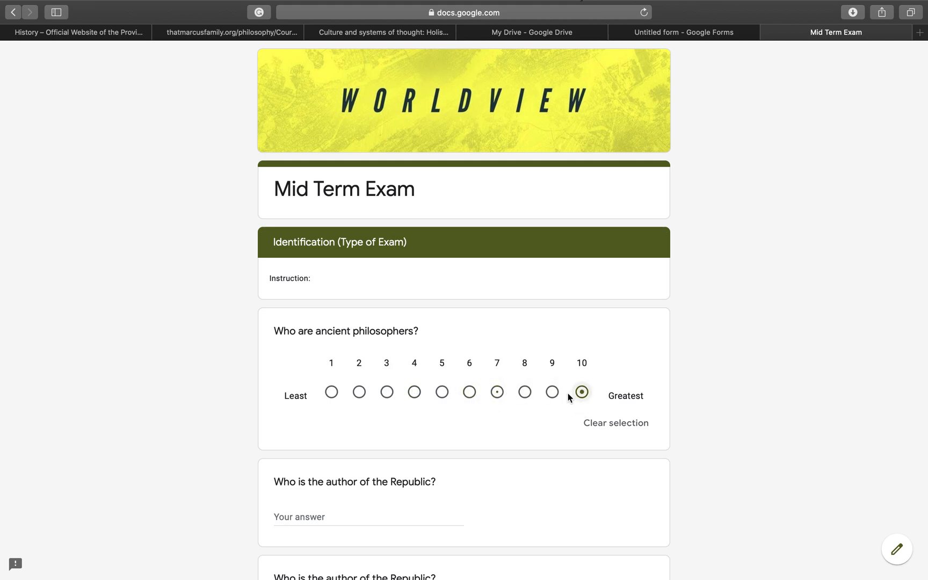
pyautogui.click(552, 395)
pyautogui.click(491, 397)
pyautogui.click(446, 394)
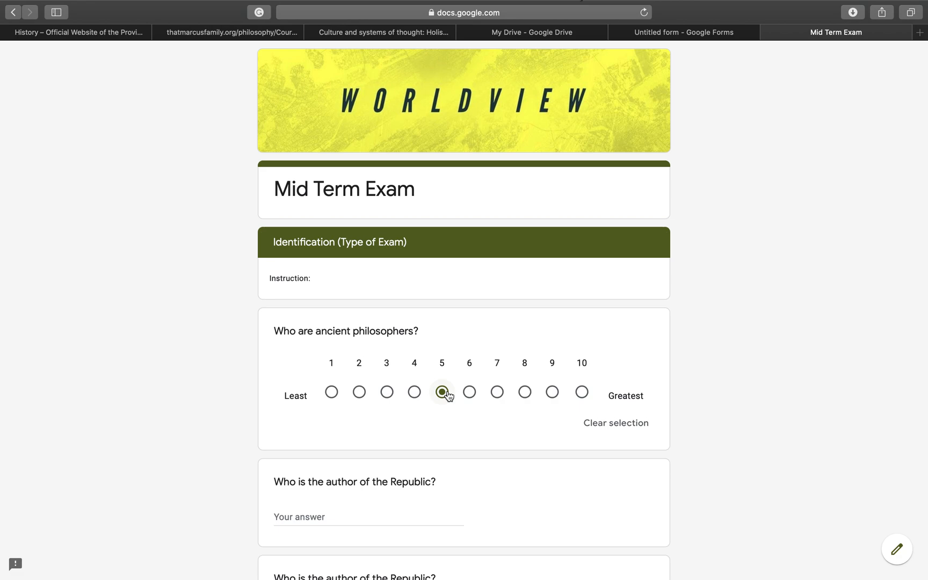
pyautogui.click(583, 396)
pyautogui.click(767, 33)
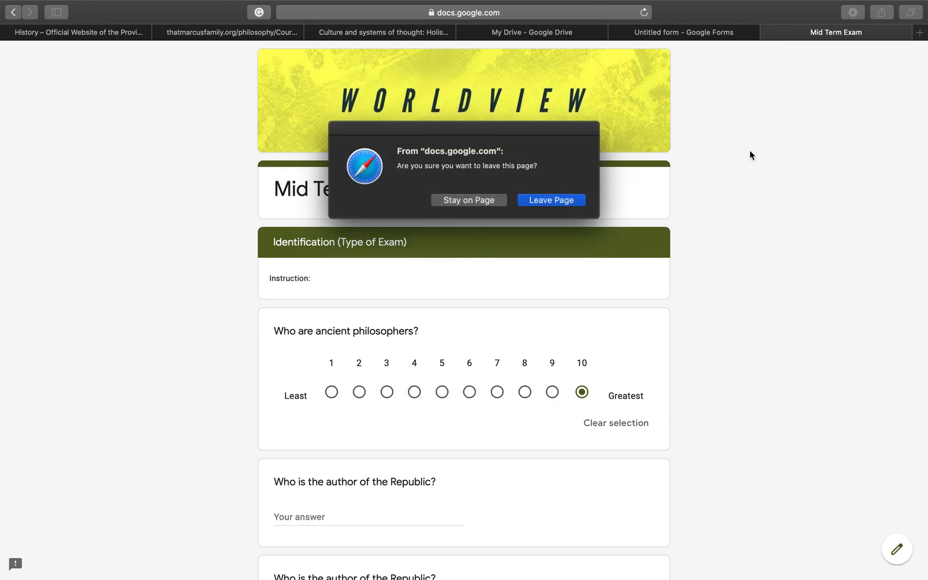
pyautogui.click(529, 202)
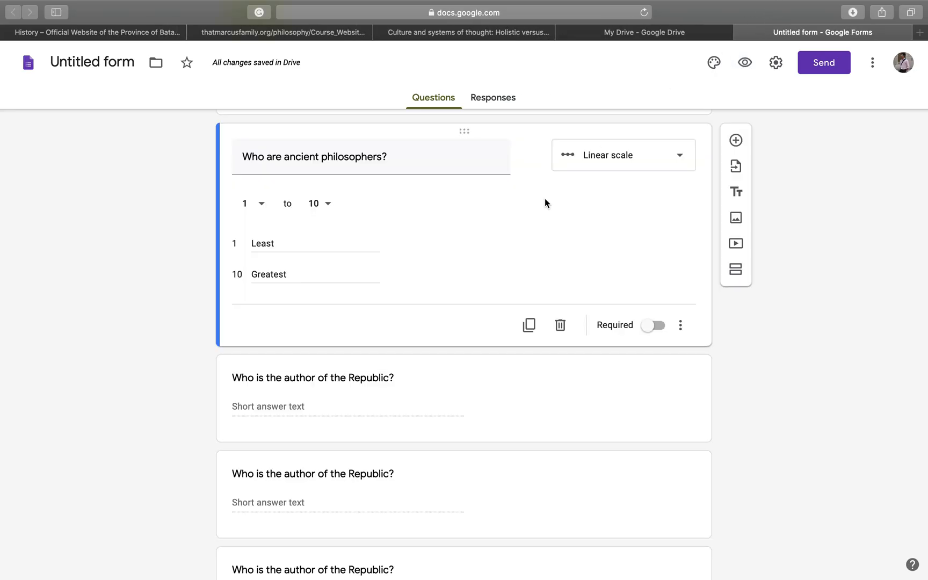
# - Change the question to a Multiple choice grid and reword it as "Choose the appropriate work of a particular philosopher."
pyautogui.click(623, 150)
pyautogui.click(585, 326)
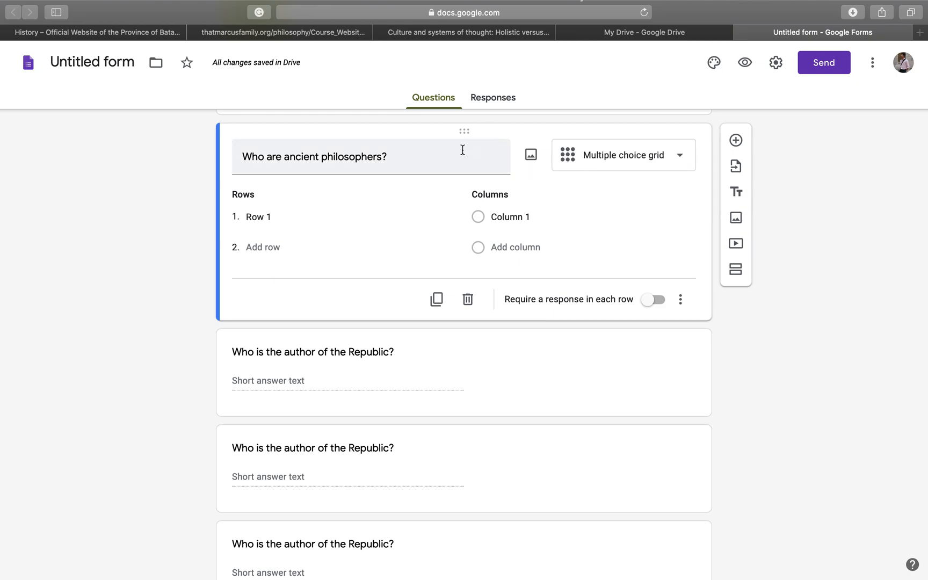
pyautogui.click(427, 164)
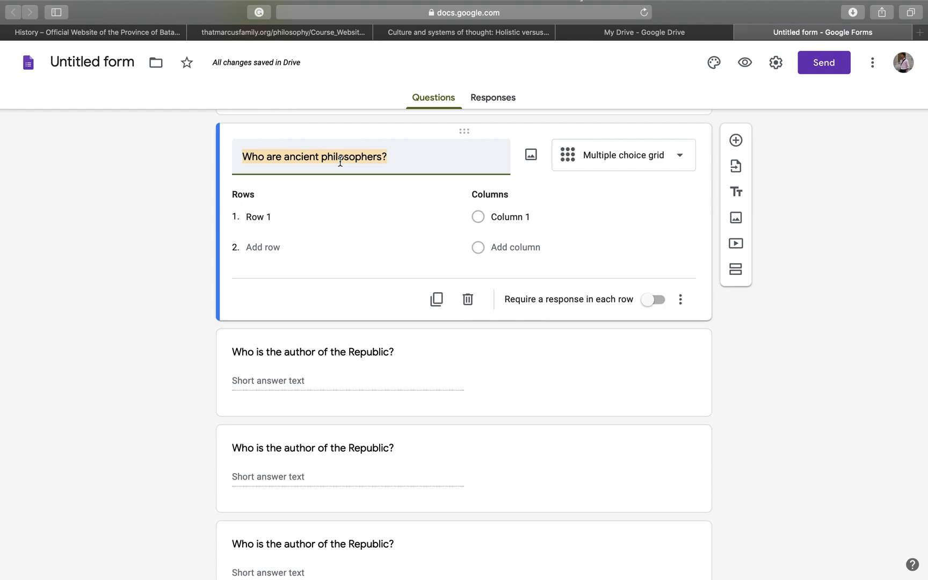
pyautogui.press('BackSpace')
pyautogui.write('Choose the')
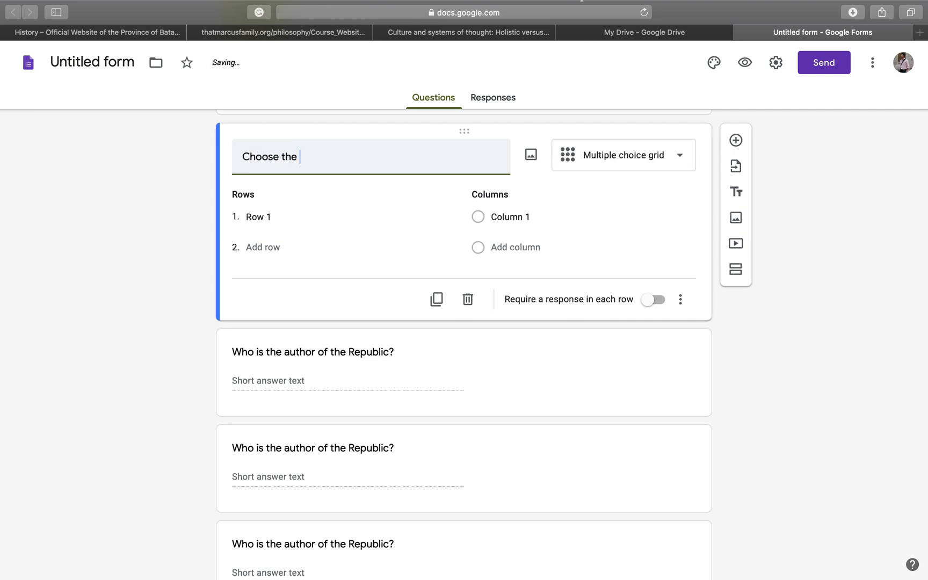
pyautogui.write(' app')
pyautogui.write('ropriate p')
pyautogui.write('wor')
pyautogui.write('k for')
pyautogui.press('BackSpace')
pyautogui.press('BackSpace')
pyautogui.write('of')
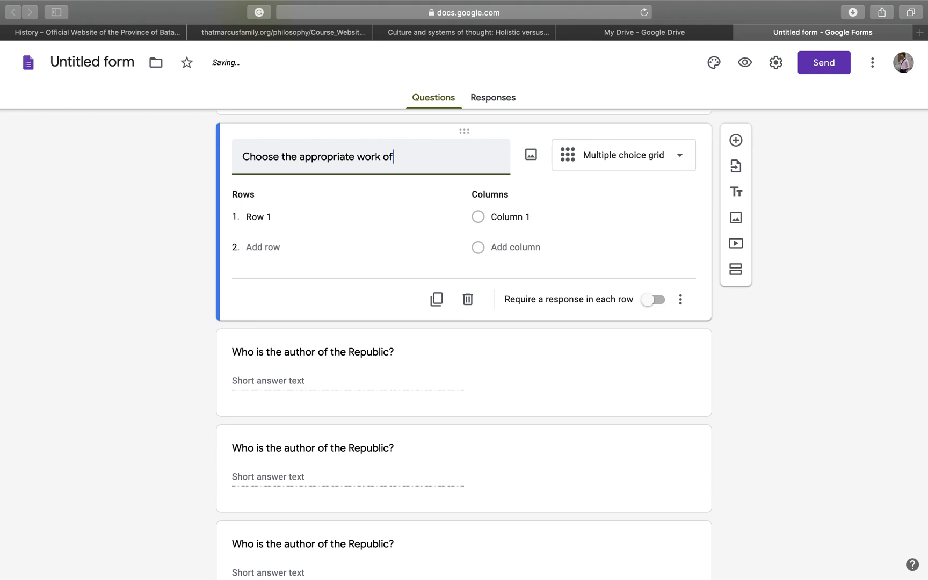
pyautogui.write(' a particular philosopher.')
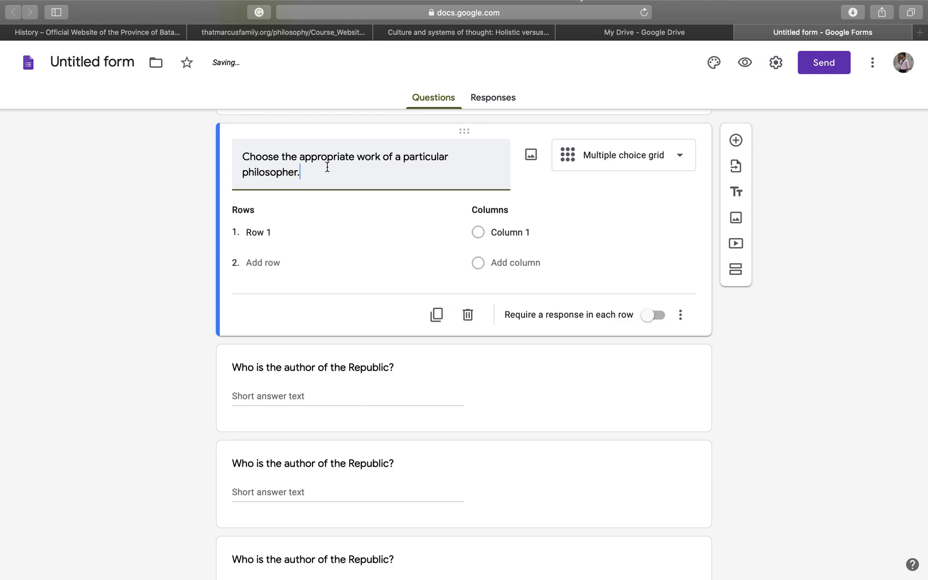
# - Add three more rows to the multiple choice grid
pyautogui.click(264, 234)
pyautogui.click(264, 262)
pyautogui.click(257, 294)
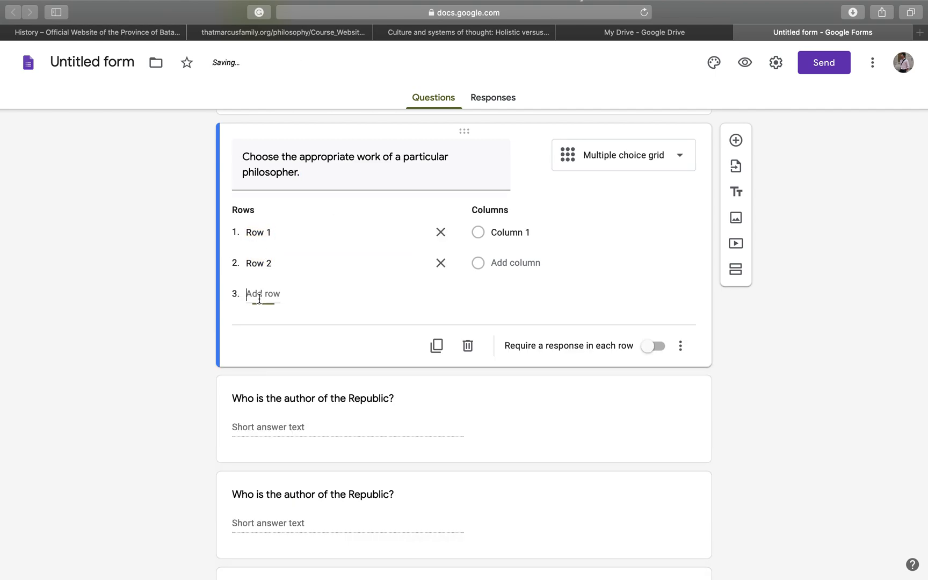
pyautogui.click(257, 325)
# - Name the four grid rows Plato, Aristotle, Socrates and Aquinas
pyautogui.click(260, 230)
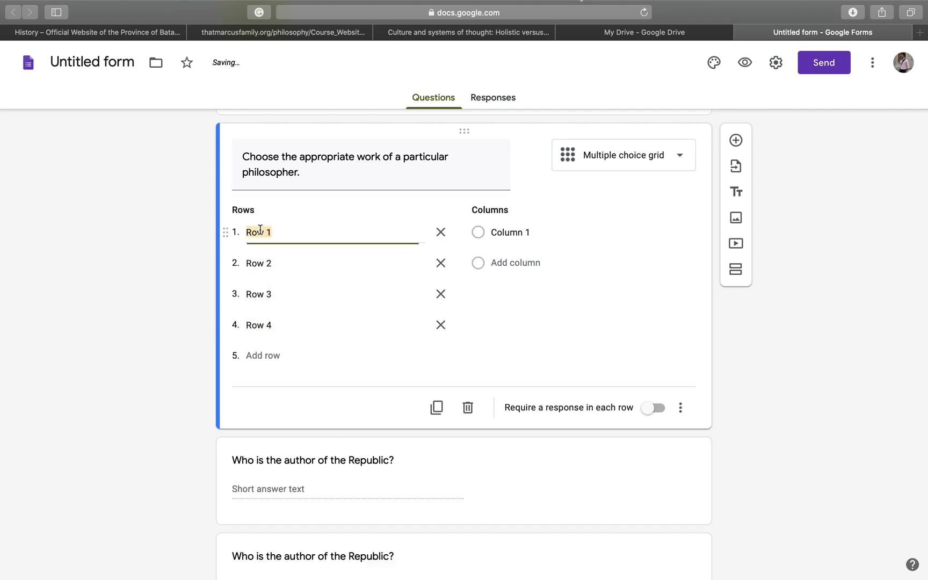
pyautogui.write('Plato')
pyautogui.click(254, 255)
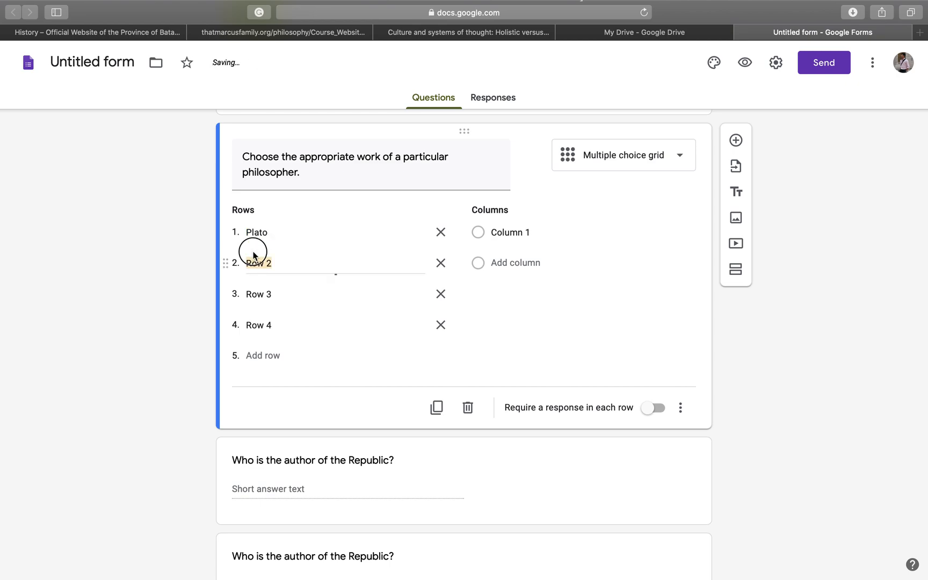
pyautogui.write('Aris')
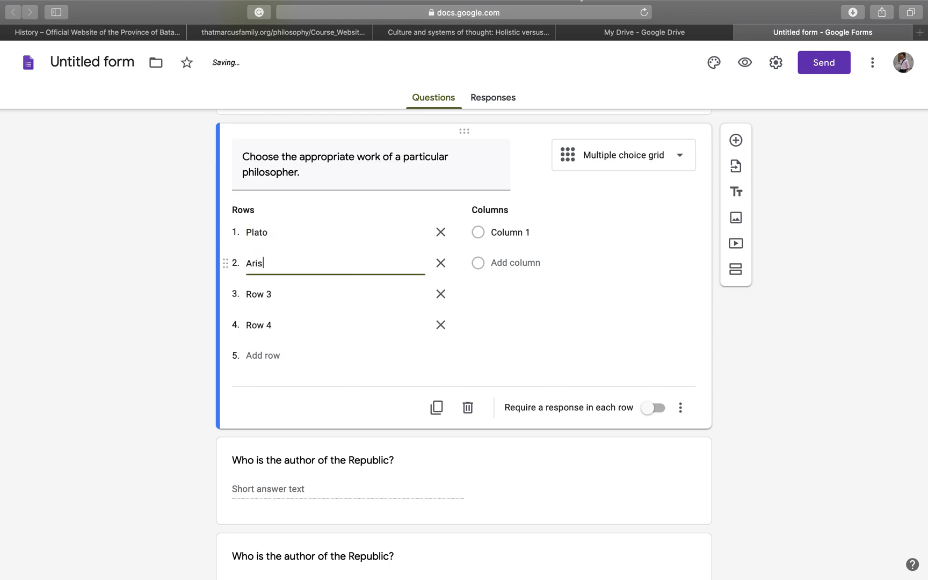
pyautogui.write('totle')
pyautogui.click(251, 294)
pyautogui.write('S')
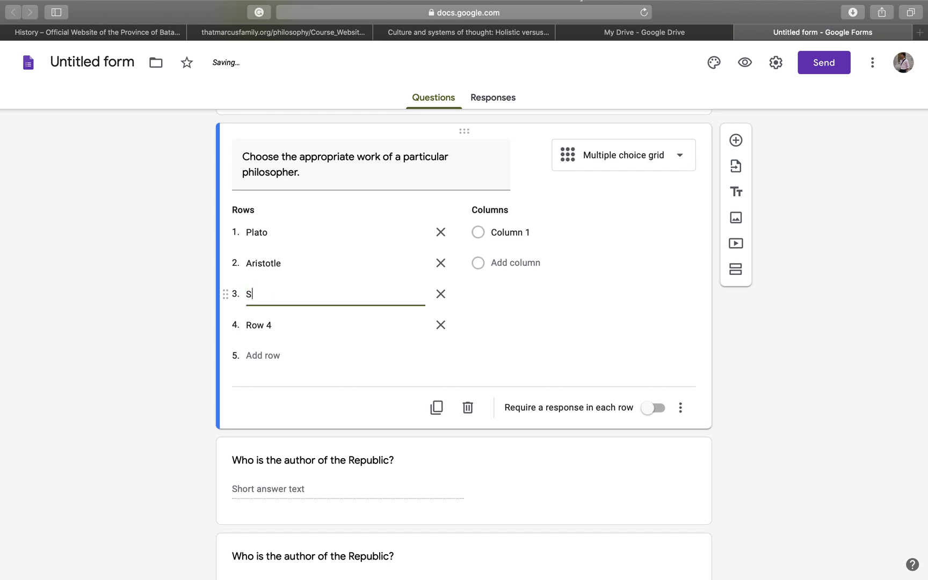
pyautogui.write('eocra')
pyautogui.press('BackSpace')
pyautogui.write('t')
pyautogui.press('BackSpace')
pyautogui.press('BackSpace')
pyautogui.press('BackSpace')
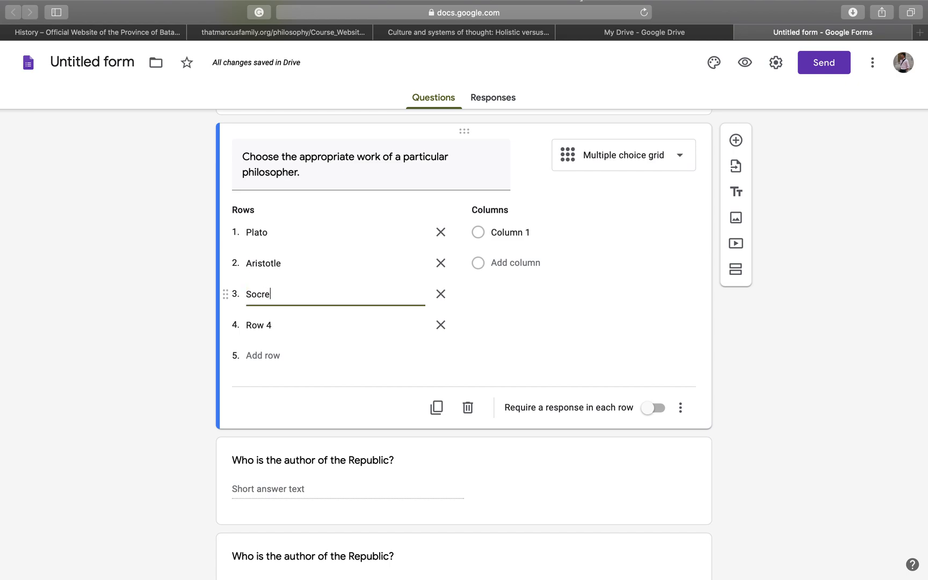
pyautogui.write('tes')
pyautogui.click(263, 325)
pyautogui.write('Aqu')
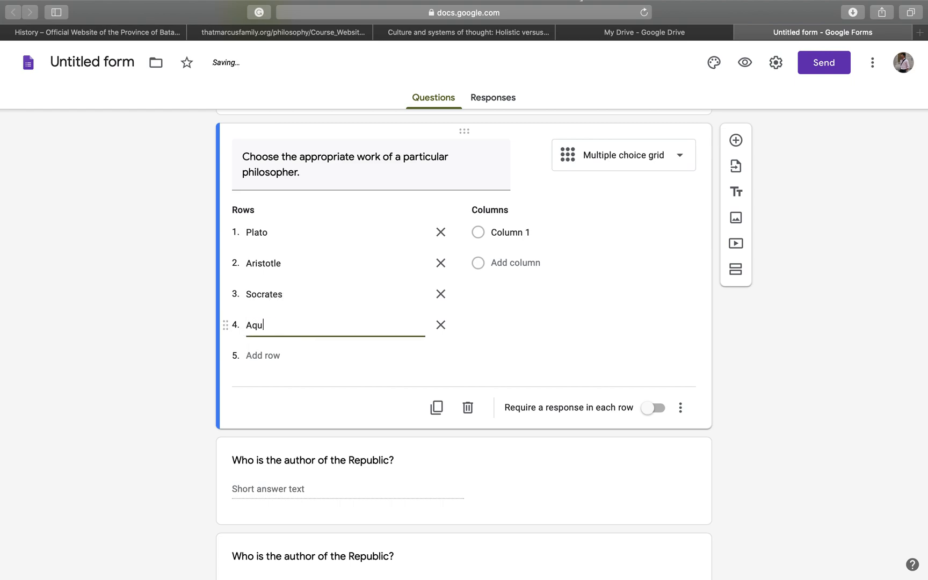
pyautogui.write('inas')
# - Add three more columns to the multiple choice grid
pyautogui.click(517, 263)
pyautogui.click(504, 295)
pyautogui.click(503, 311)
pyautogui.click(510, 324)
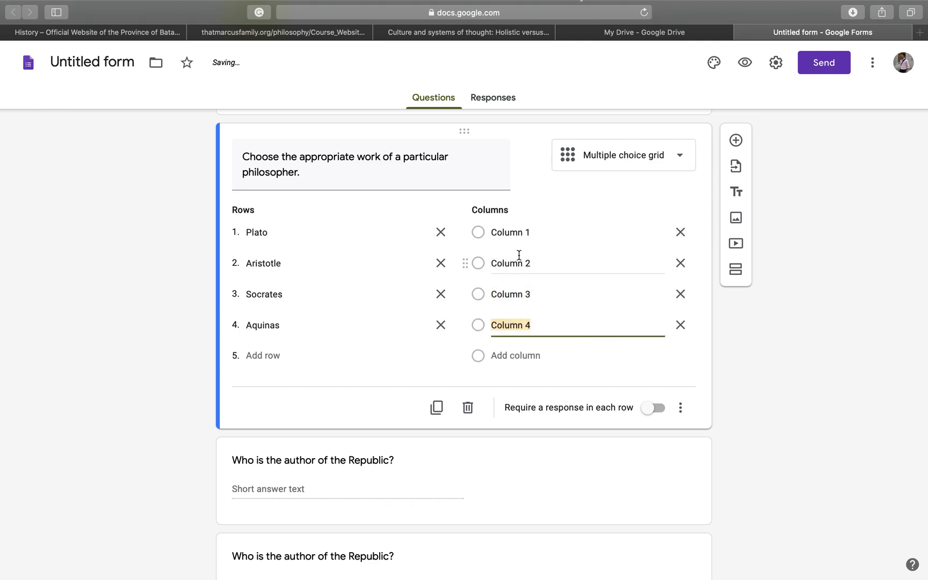
# - Name the four grid columns Republic, Ethics, None and Summa
pyautogui.click(524, 231)
pyautogui.write('Republic')
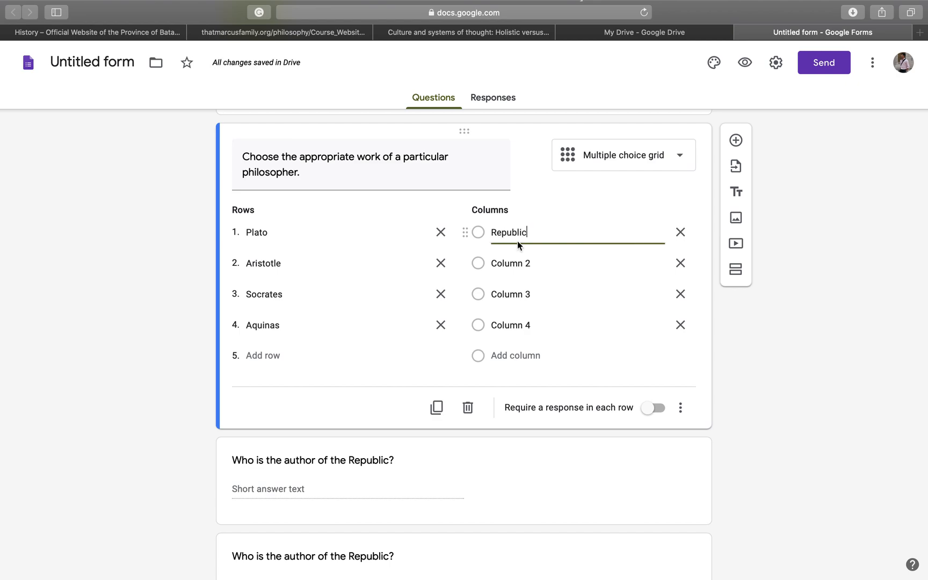
pyautogui.click(494, 262)
pyautogui.write('Ethics')
pyautogui.click(523, 294)
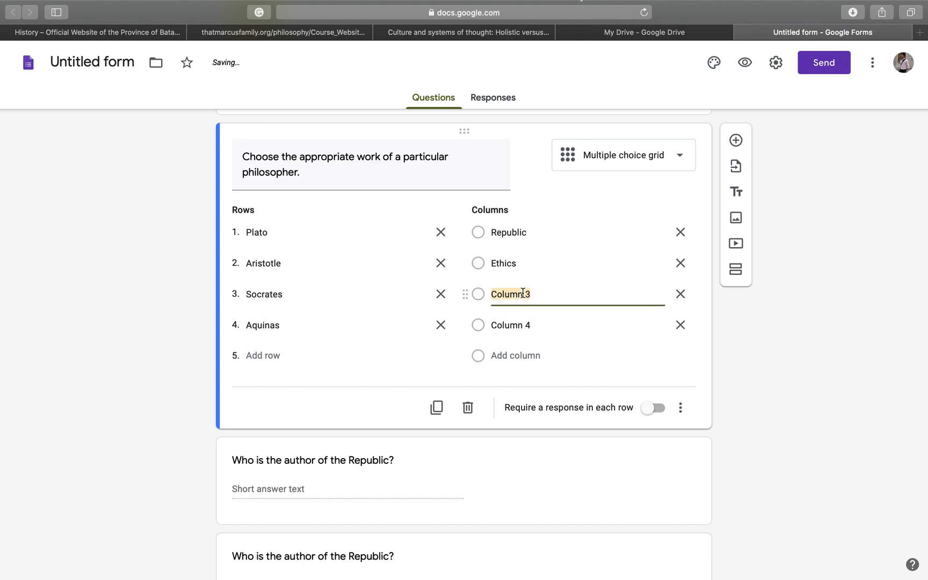
pyautogui.write('None')
pyautogui.click(521, 319)
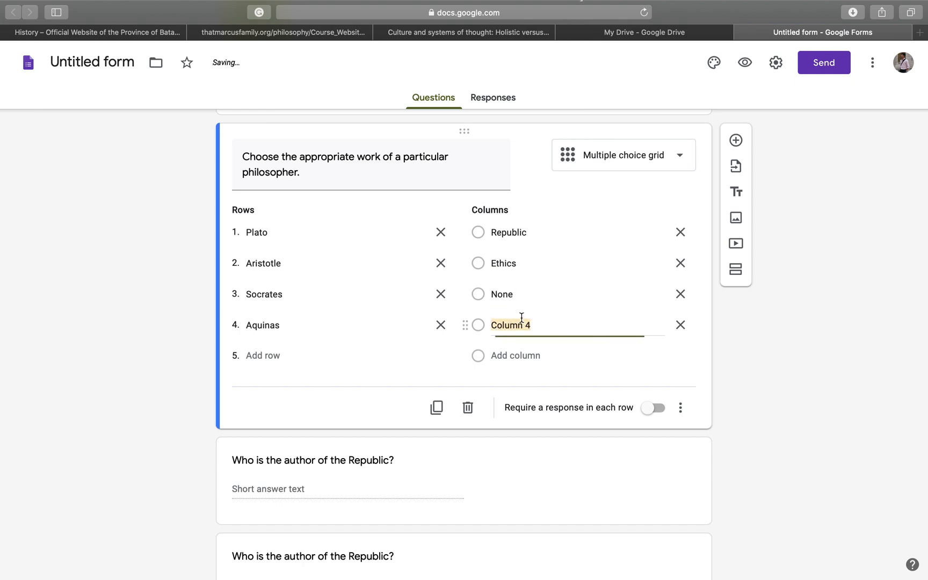
pyautogui.write('Summa')
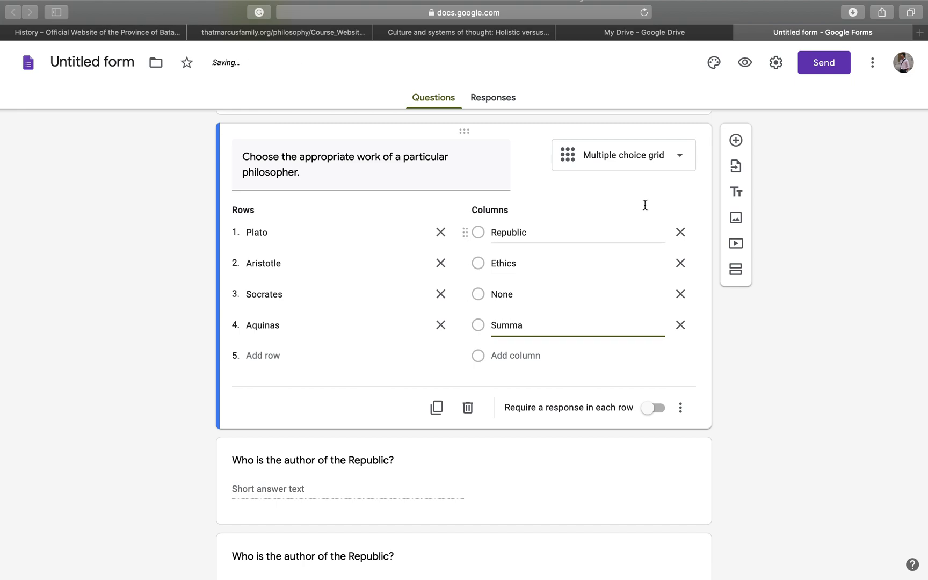
# - Preview the form and advance to the Identification section containing the philosopher grid question
pyautogui.click(745, 62)
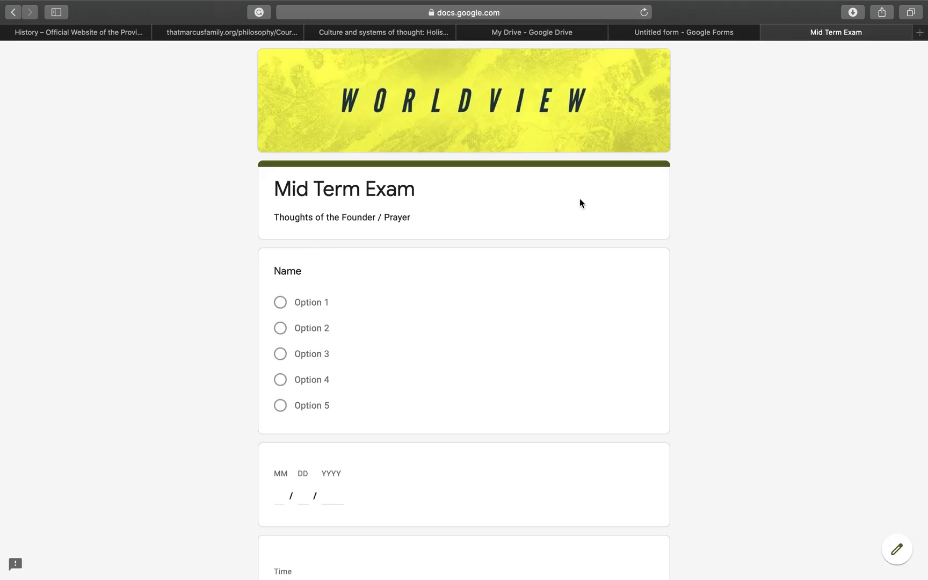
pyautogui.scroll(-5, 429, 385)
pyautogui.click(283, 476)
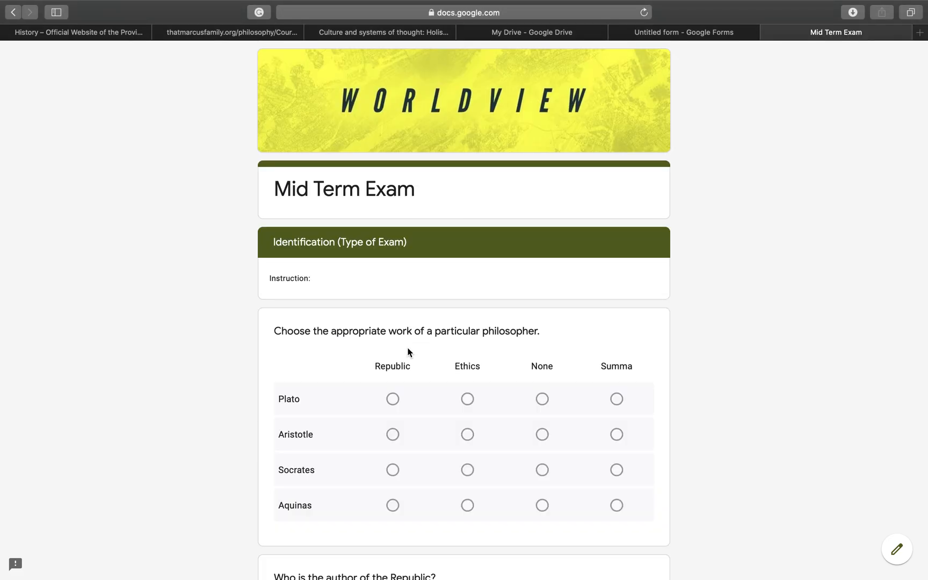
pyautogui.scroll(-3, 408, 352)
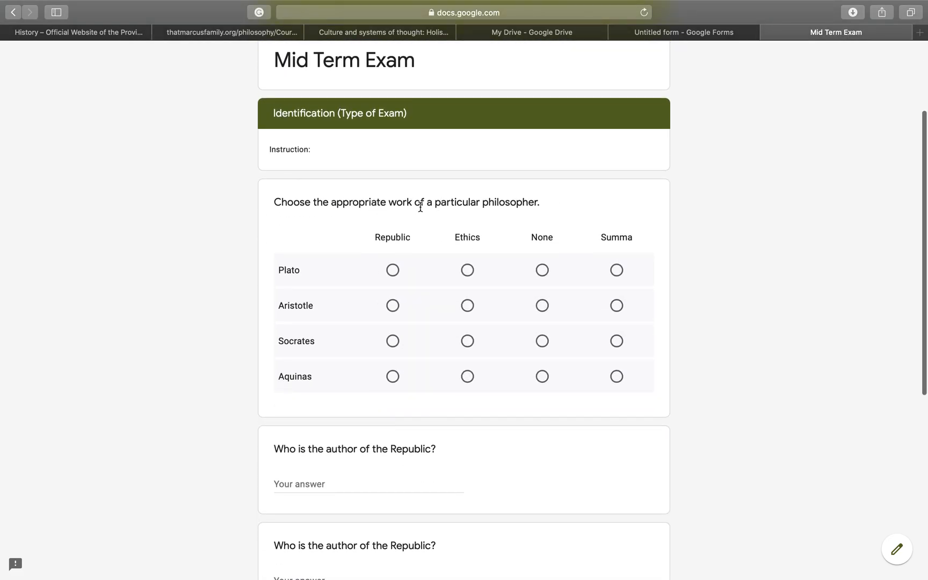
# - Test the previewed grid by answering Republic for Plato, Ethics for Aristotle, None for Socrates and Summa for Aquinas
pyautogui.click(467, 270)
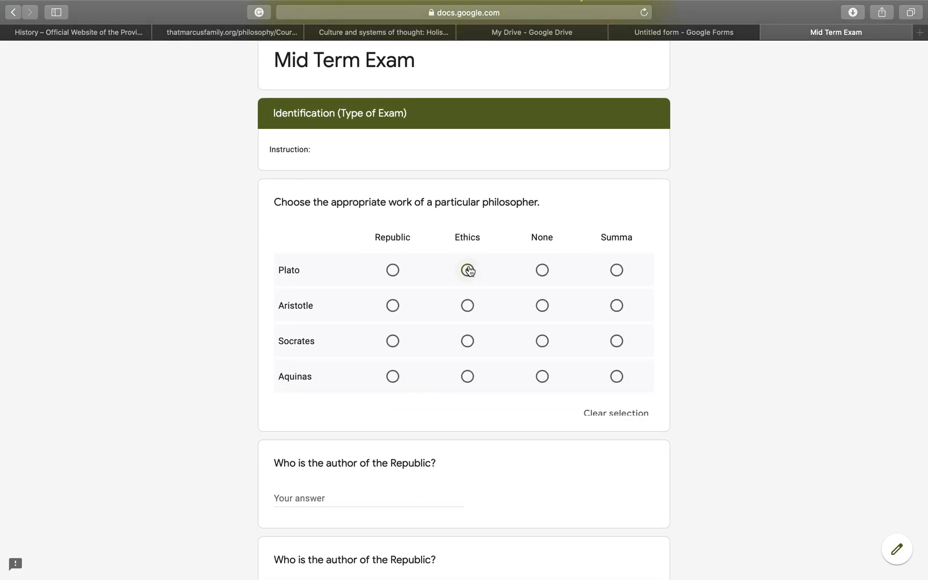
pyautogui.click(541, 270)
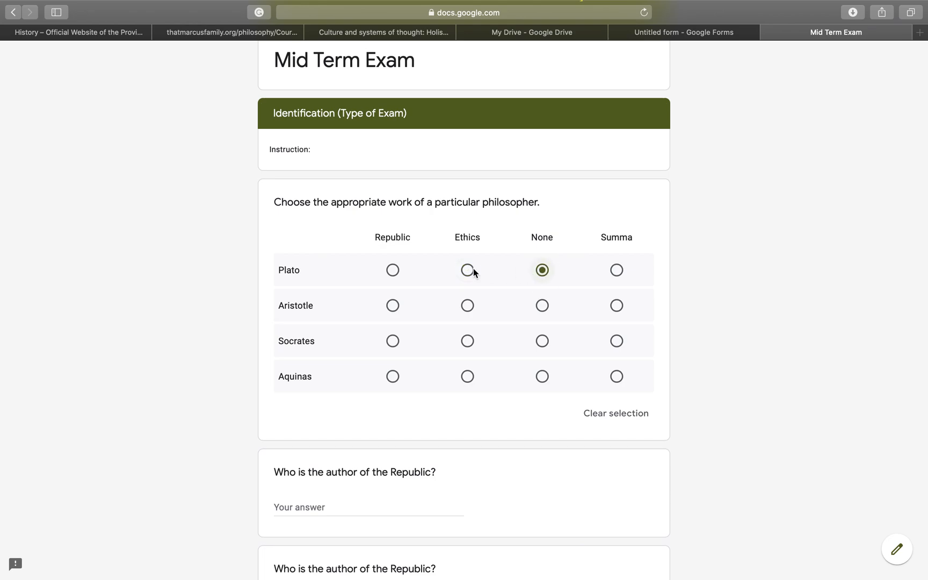
pyautogui.click(392, 269)
pyautogui.click(465, 307)
pyautogui.click(545, 343)
pyautogui.click(623, 381)
pyautogui.scroll(-1, 763, 264)
pyautogui.scroll(5, 764, 264)
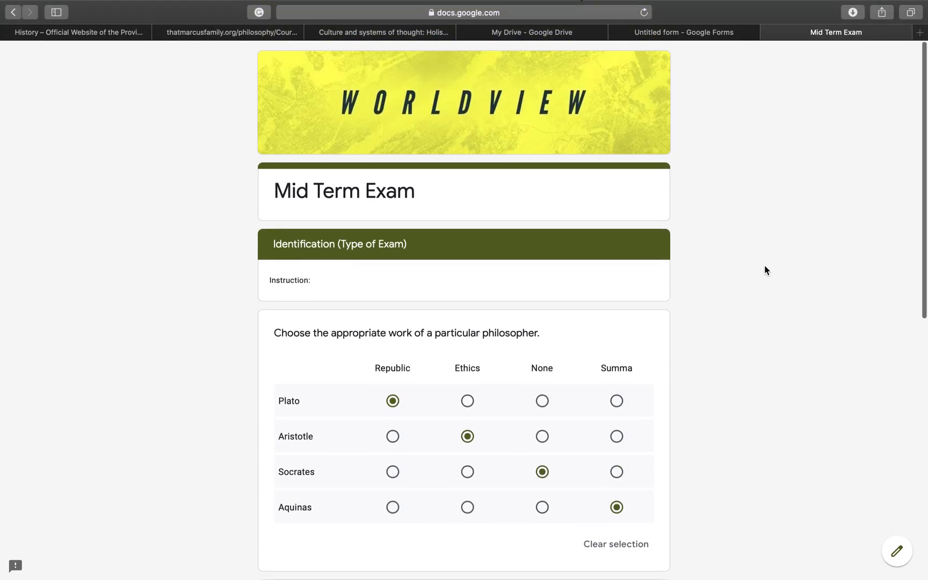
pyautogui.scroll(-1, 765, 269)
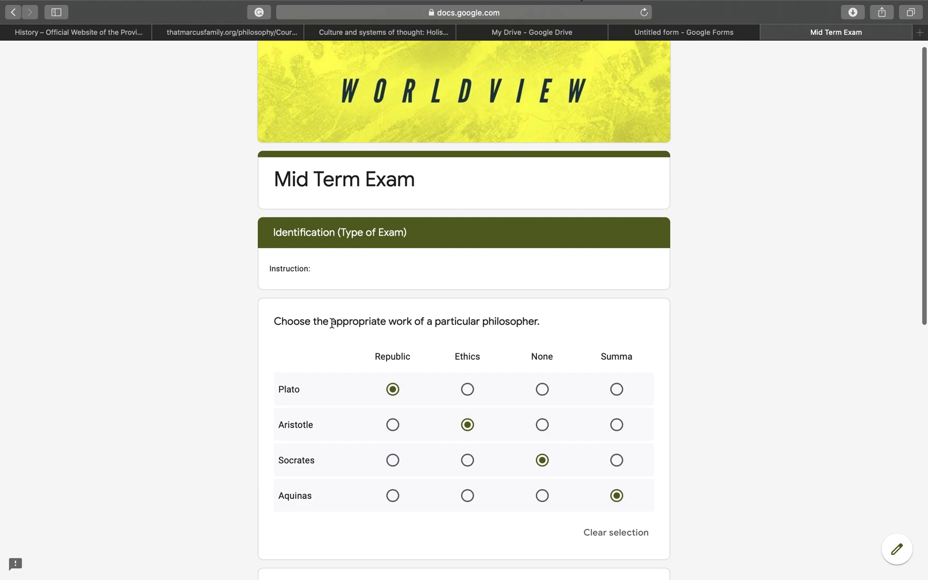
pyautogui.scroll(1, 743, 90)
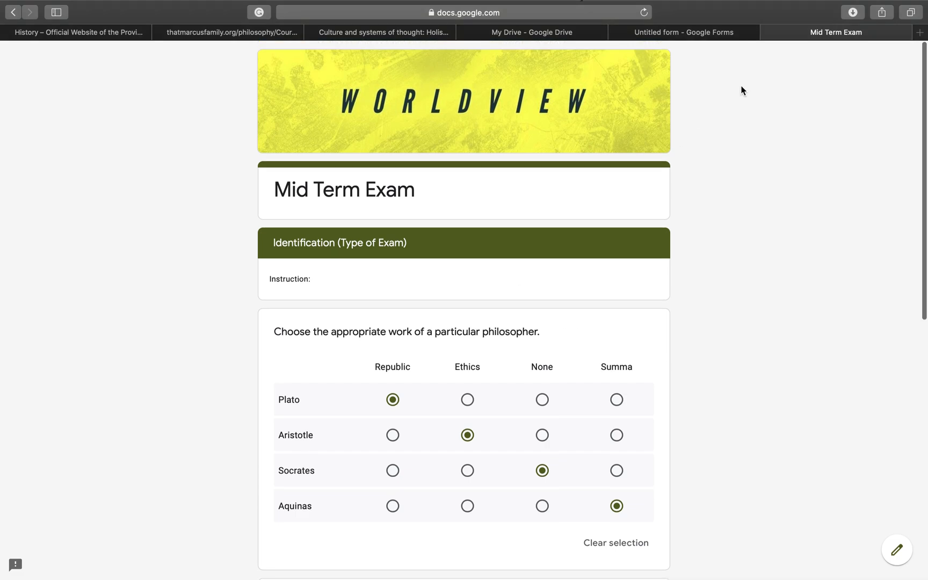
# - Return to the form editor and change the philosopher question's type to Checkbox grid
pyautogui.click(767, 33)
pyautogui.click(550, 200)
pyautogui.scroll(-1, 528, 220)
pyautogui.click(636, 134)
pyautogui.click(638, 146)
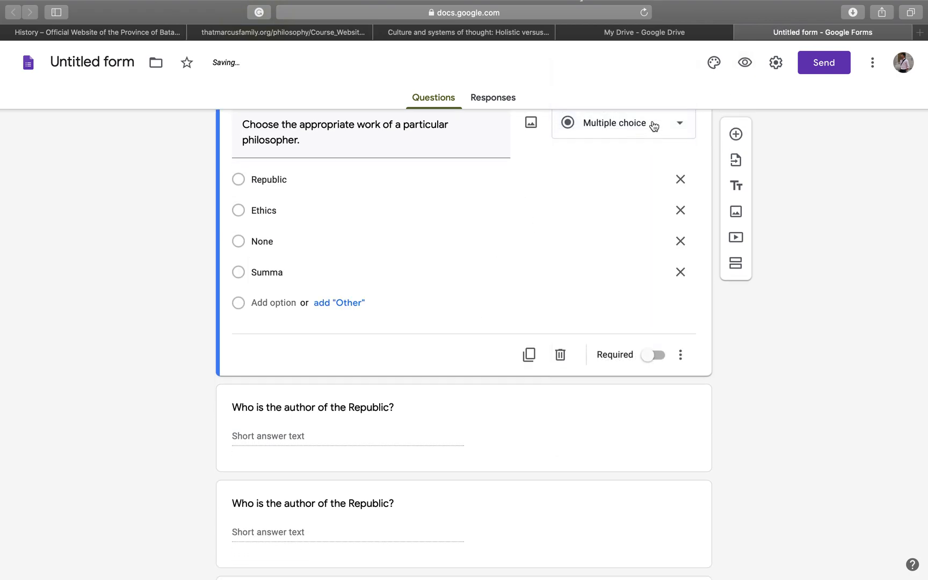
pyautogui.click(656, 130)
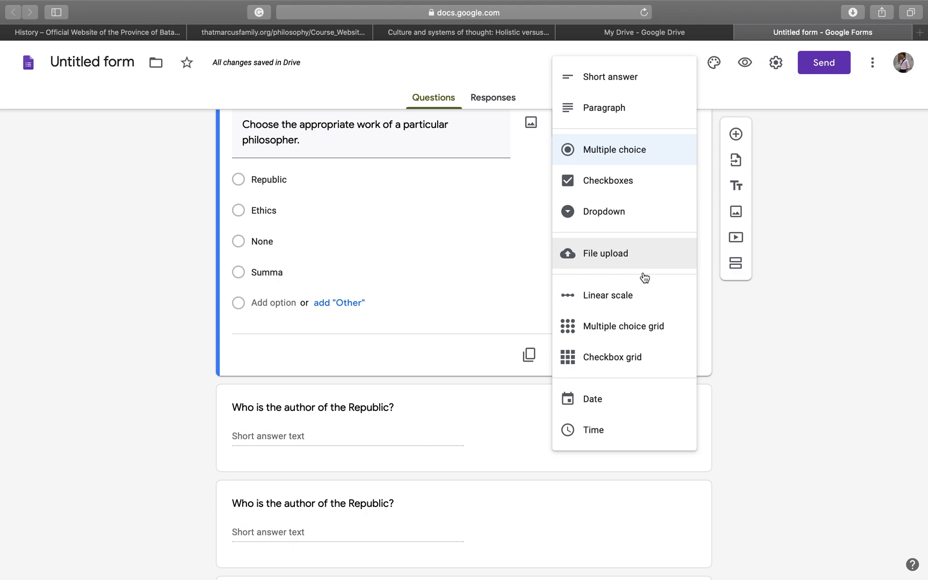
pyautogui.click(612, 365)
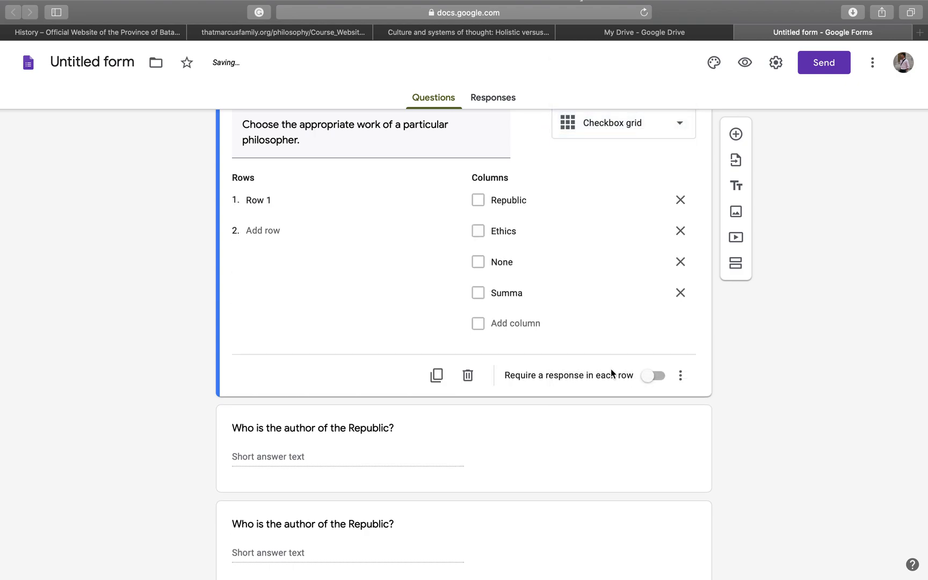
# - Add three more rows to the checkbox grid, keeping their default names
pyautogui.click(265, 259)
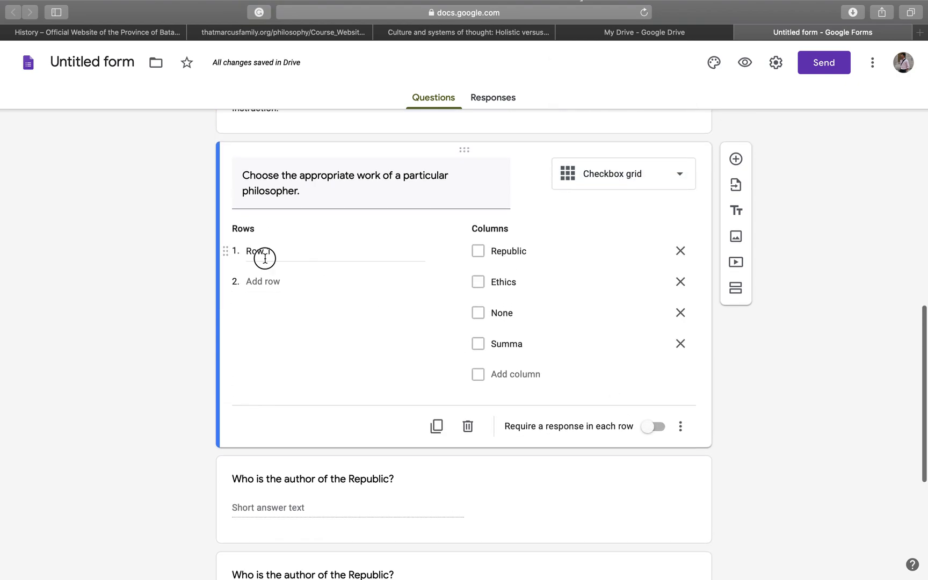
pyautogui.click(266, 275)
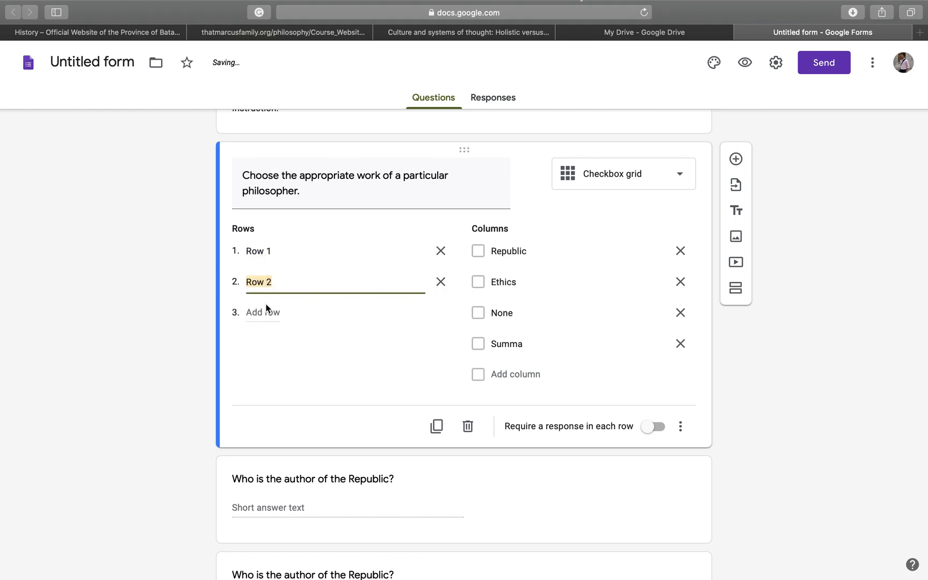
pyautogui.click(263, 314)
pyautogui.click(262, 341)
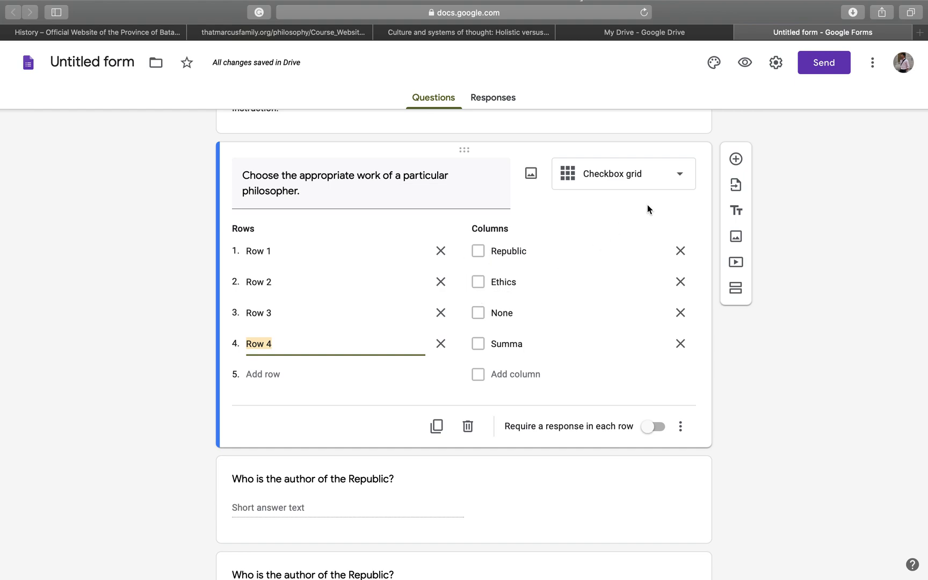
pyautogui.click(664, 188)
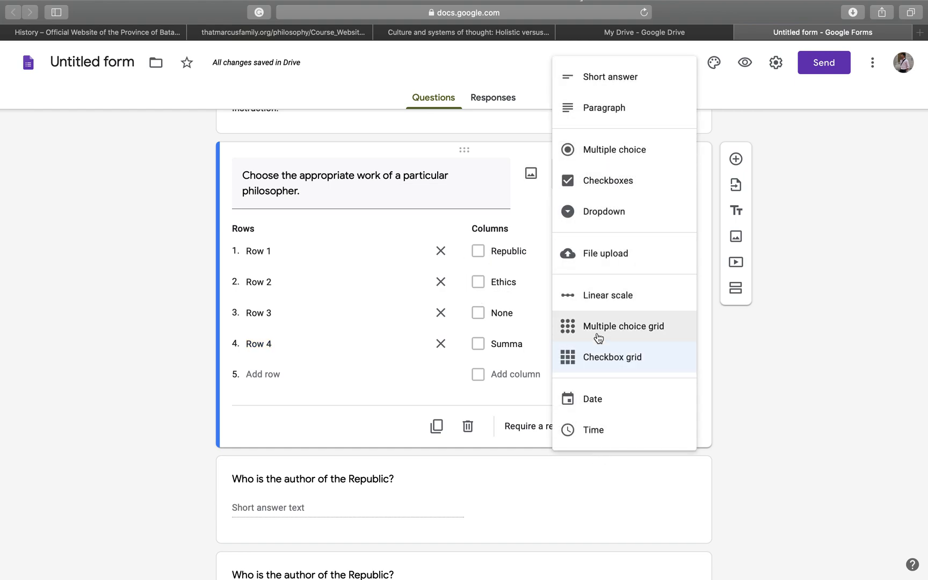
pyautogui.click(776, 182)
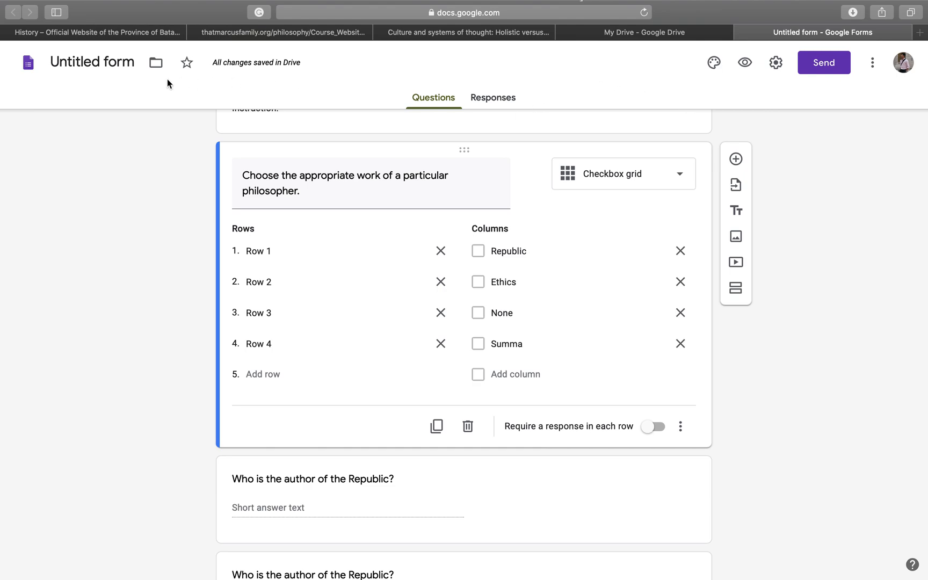
# - Rename the untitled form as Mid Term Exam
pyautogui.click(105, 64)
pyautogui.write('Mid Term Exam')
pyautogui.click(111, 63)
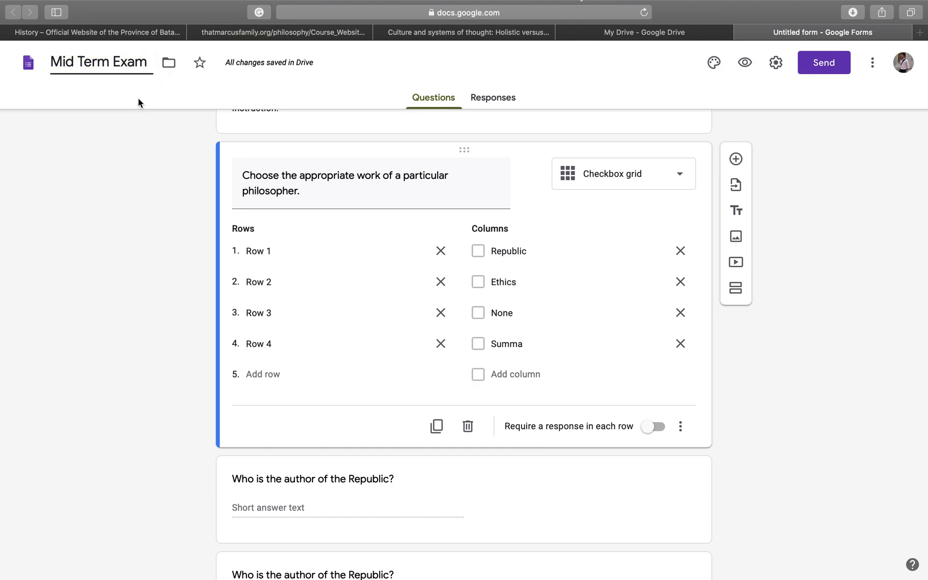
# - Move the form into the logic folder in My Drive
pyautogui.click(171, 65)
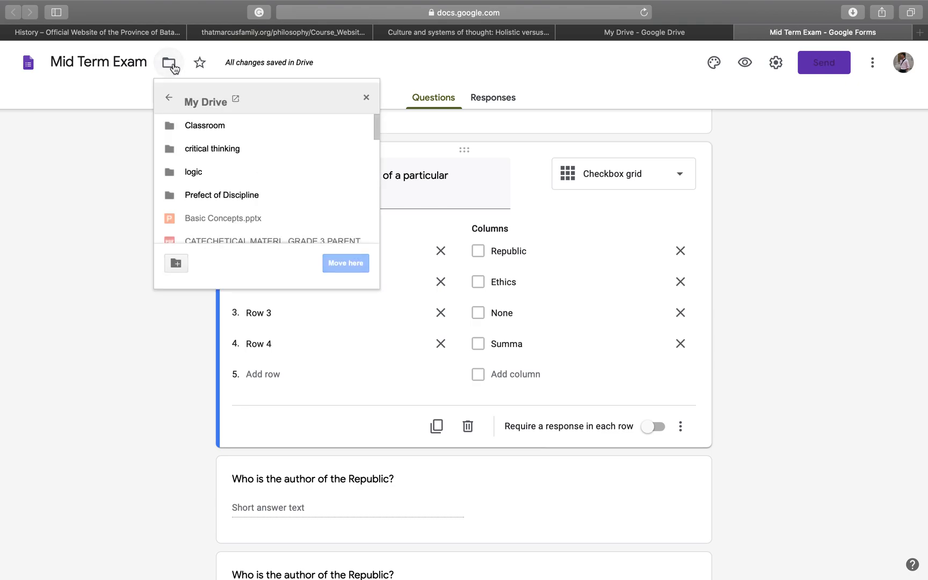
pyautogui.click(227, 127)
pyautogui.click(235, 153)
pyautogui.click(228, 177)
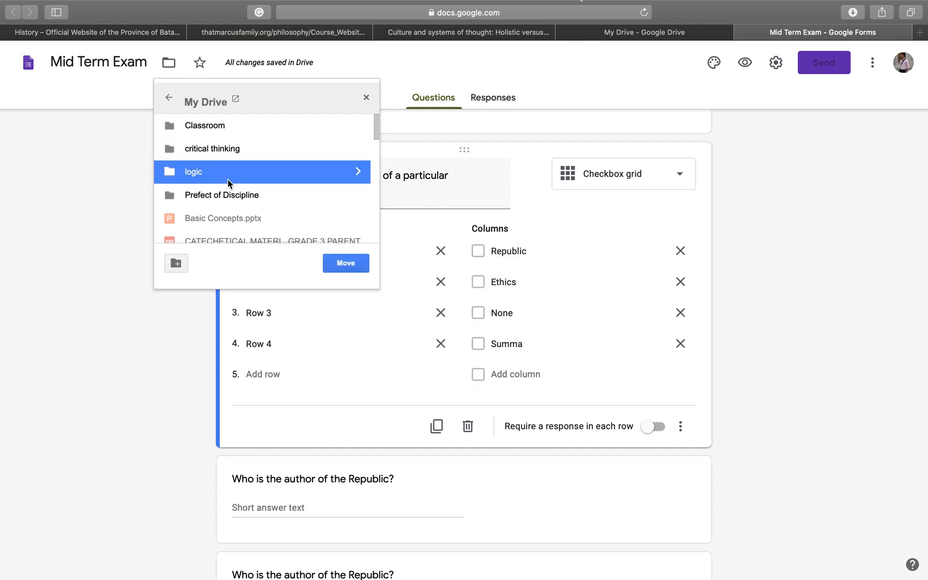
pyautogui.click(228, 195)
pyautogui.click(228, 156)
pyautogui.click(229, 126)
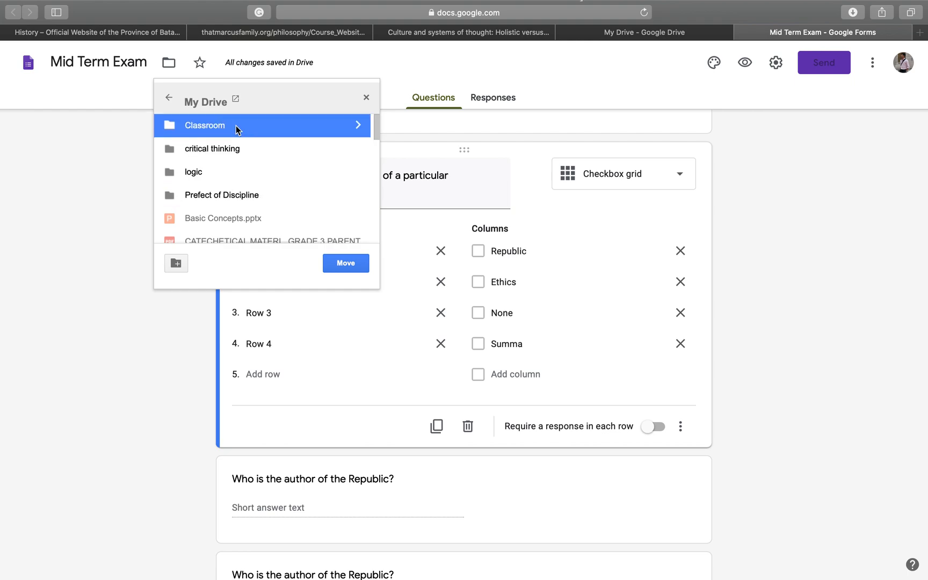
pyautogui.click(232, 170)
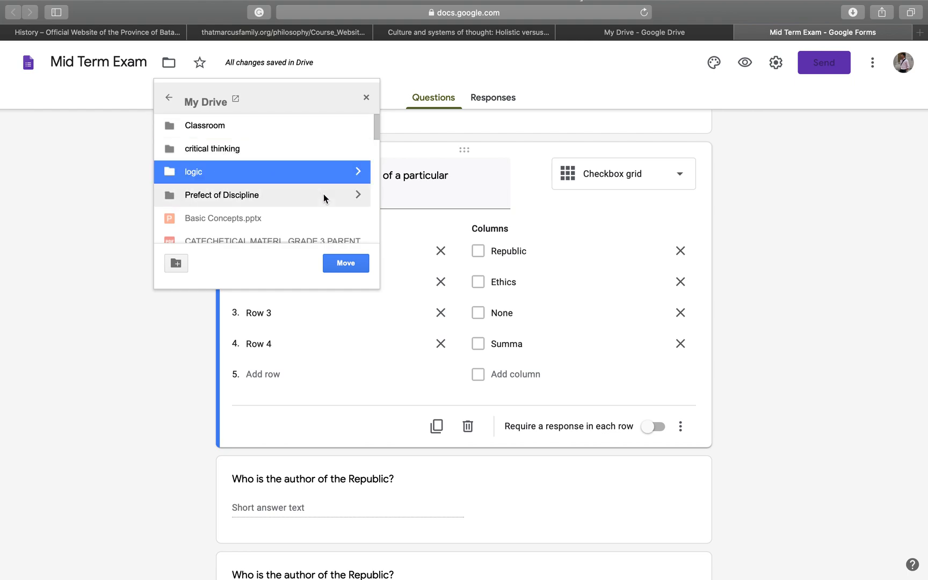
pyautogui.click(365, 269)
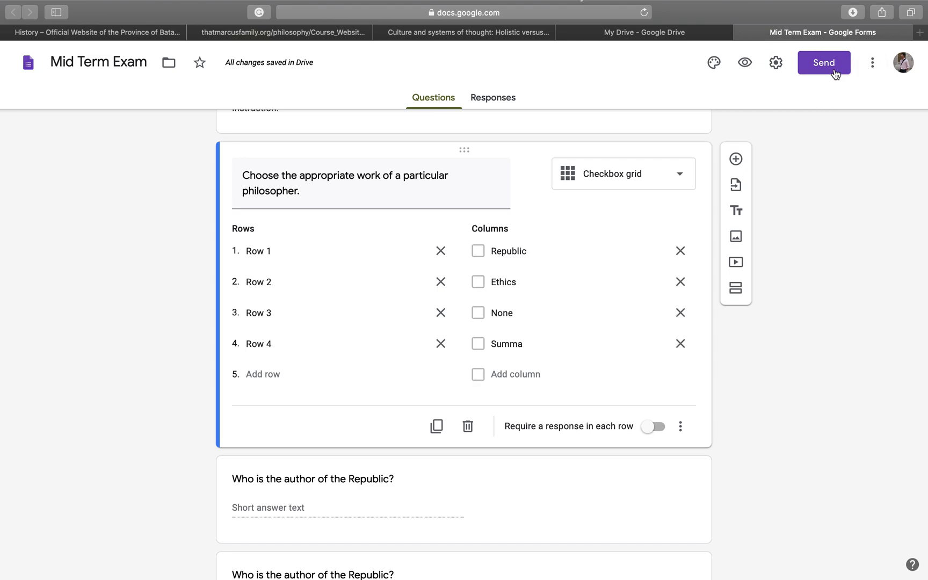
pyautogui.click(870, 63)
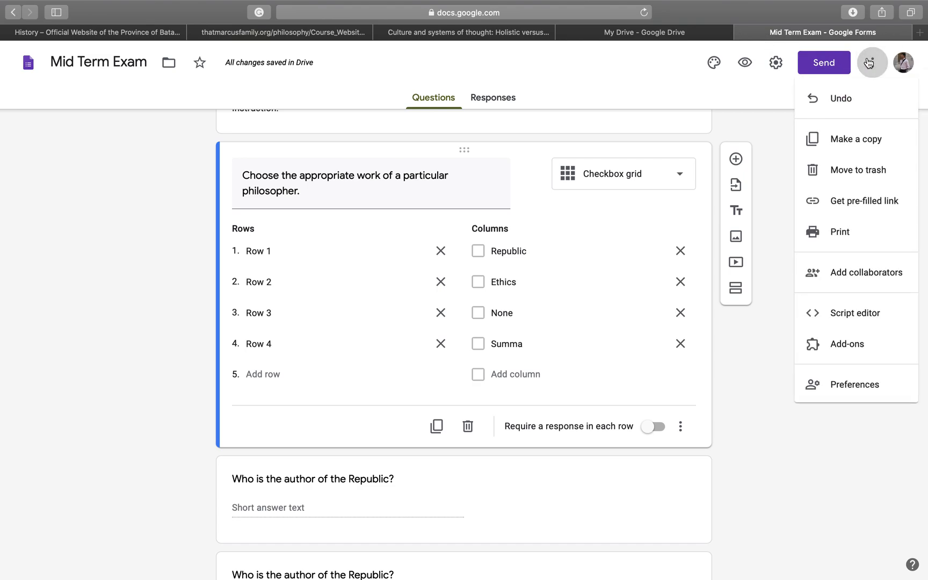
pyautogui.click(779, 95)
# - In the form's general settings, limit respondents to 1 response and let them see summary charts and text responses
pyautogui.click(775, 62)
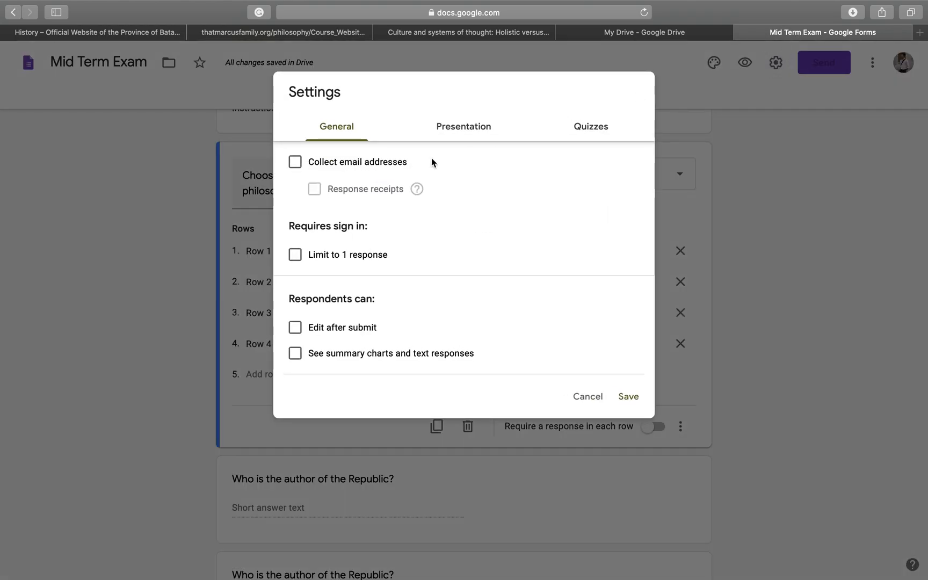
pyautogui.click(338, 172)
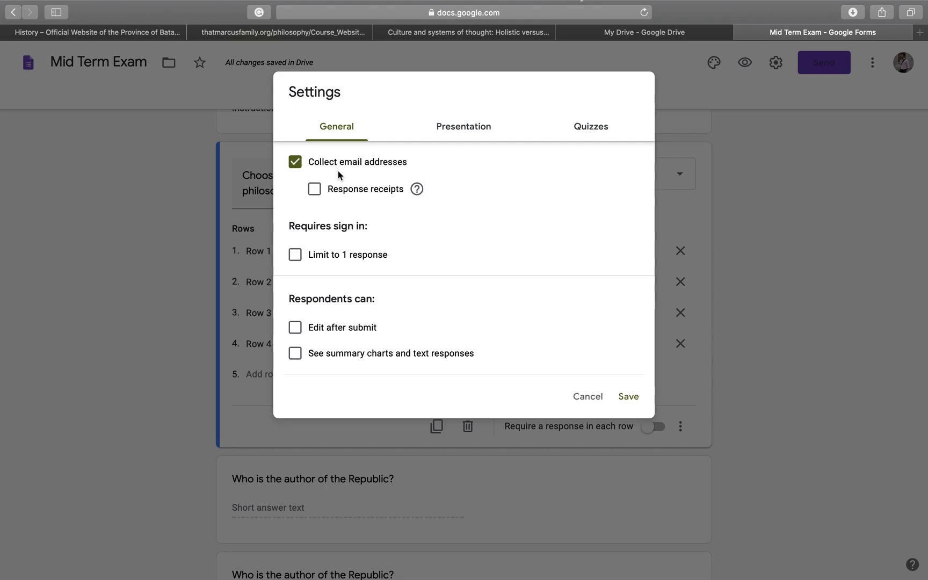
pyautogui.click(338, 171)
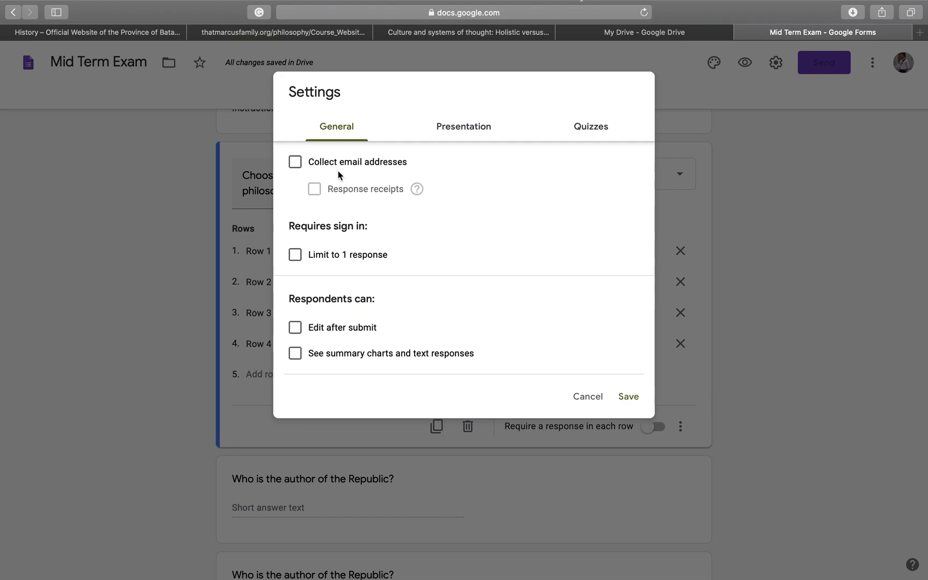
pyautogui.click(311, 253)
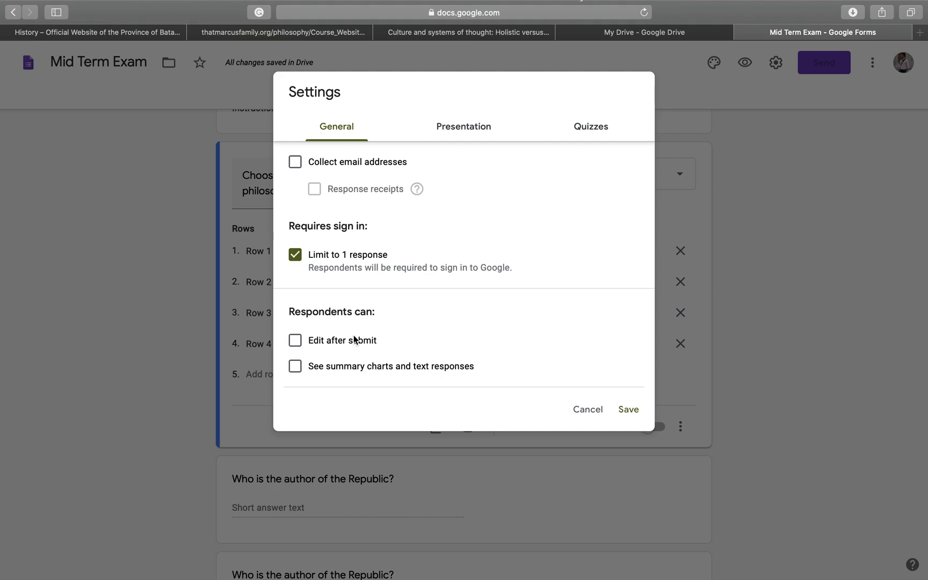
pyautogui.click(354, 367)
# - In the presentation settings, show the progress bar and shuffle the question order
pyautogui.click(476, 129)
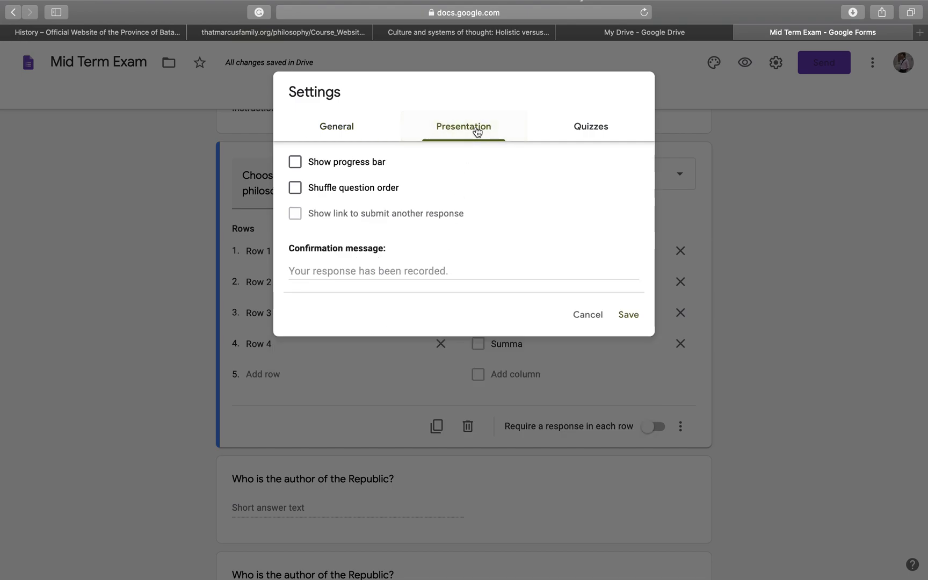
pyautogui.click(363, 163)
pyautogui.click(373, 197)
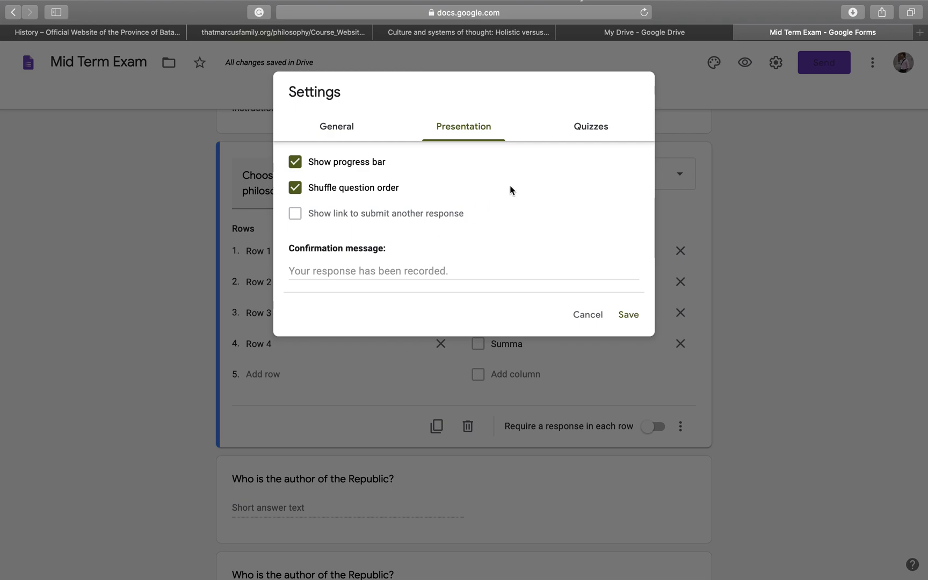
# - Make the form a quiz with grades released later, after manual review, and save the settings
pyautogui.click(593, 126)
pyautogui.click(314, 171)
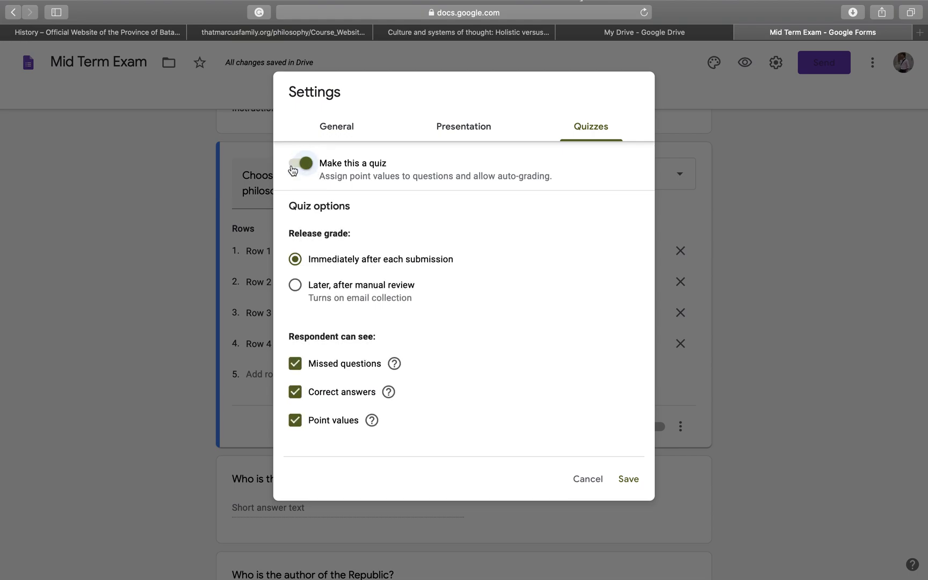
pyautogui.click(297, 169)
pyautogui.click(297, 168)
pyautogui.click(333, 288)
pyautogui.click(628, 478)
# - Check the form's quiz settings again and close them without changes
pyautogui.scroll(-2, 410, 310)
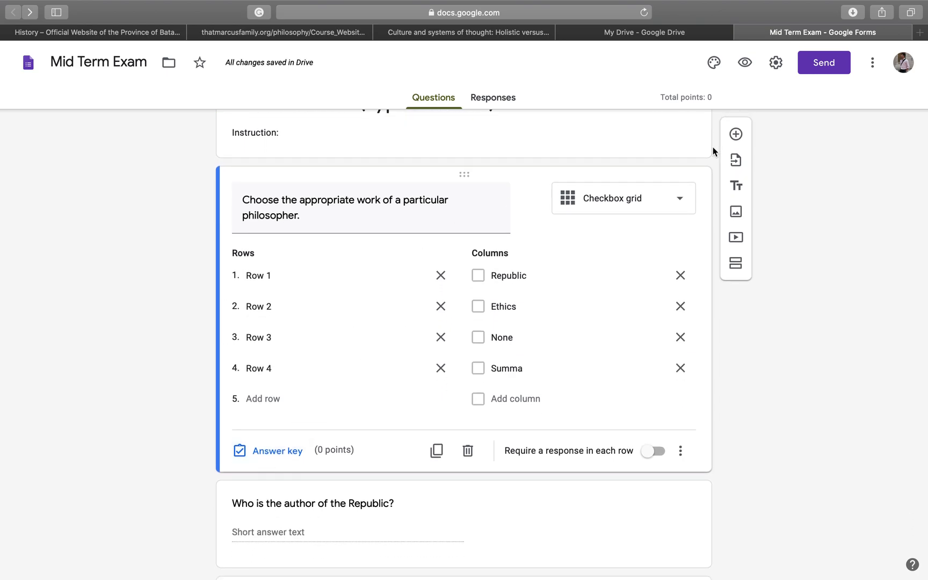
pyautogui.click(775, 63)
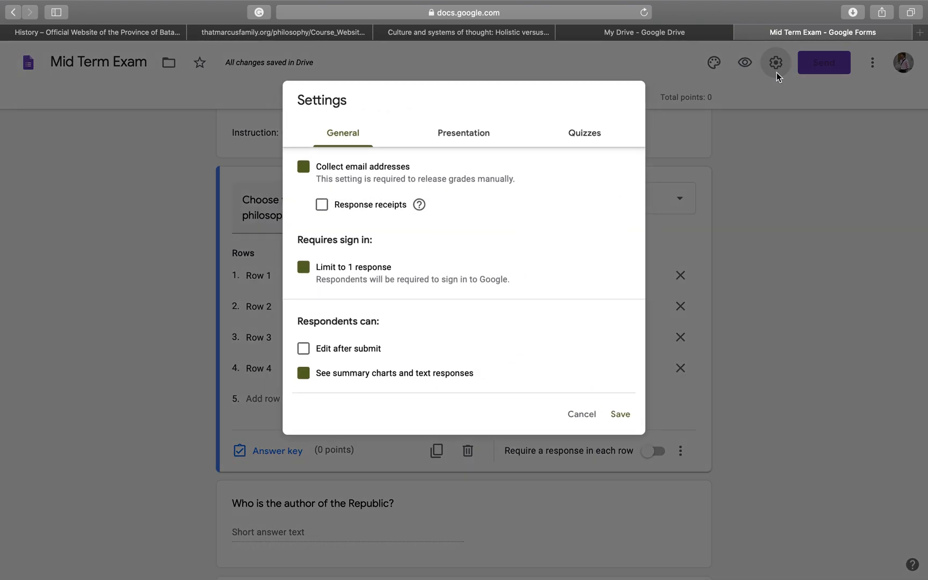
pyautogui.click(608, 124)
pyautogui.click(591, 478)
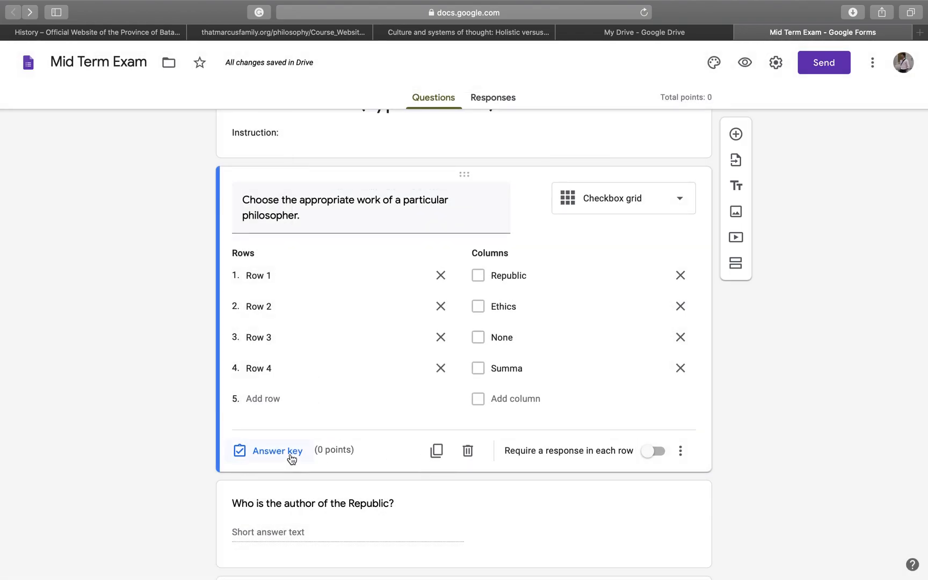
# - In the checkbox grid's answer key, mark Ethics and None for Row 1, None and Summa for Row 2, and give Row 1 2 points
pyautogui.click(290, 455)
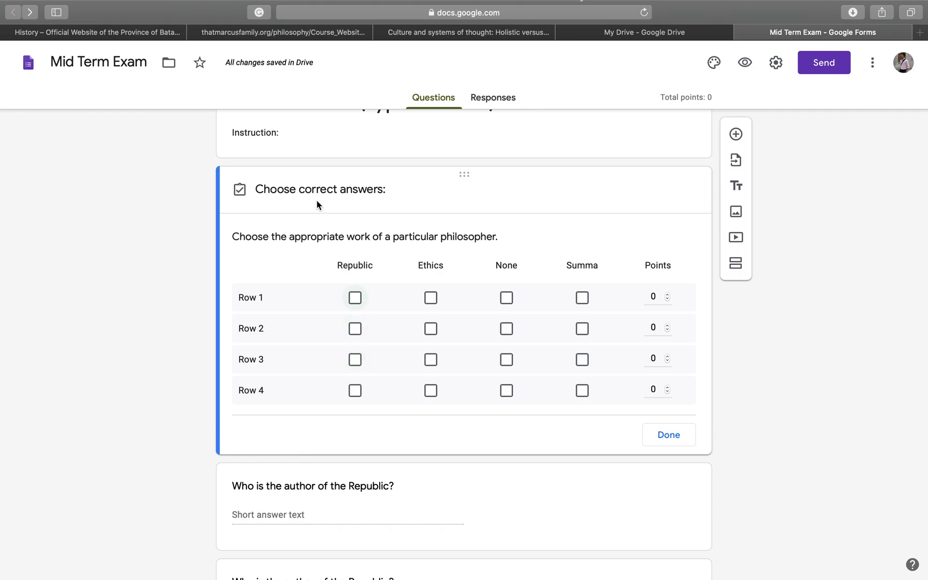
pyautogui.click(433, 299)
pyautogui.click(506, 299)
pyautogui.click(507, 329)
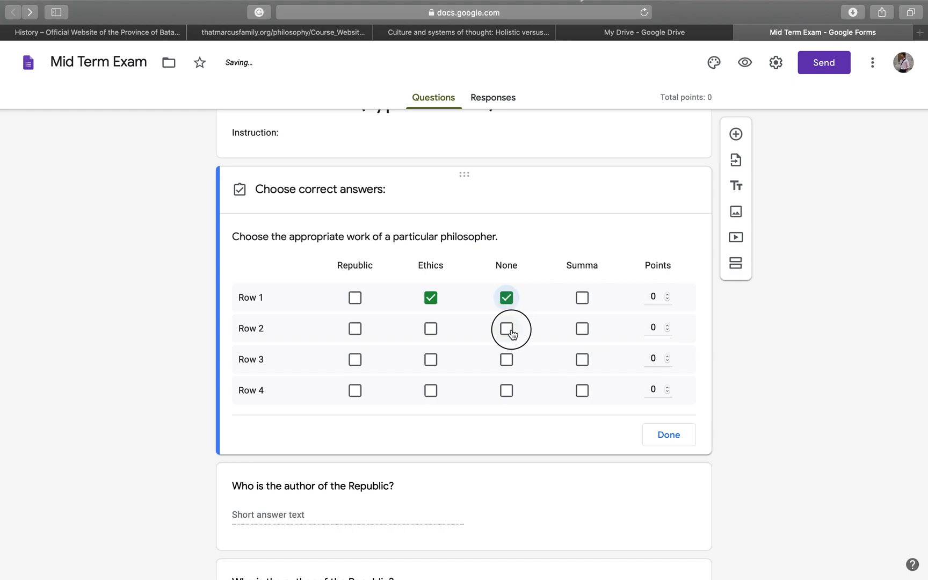
pyautogui.click(582, 329)
pyautogui.click(669, 296)
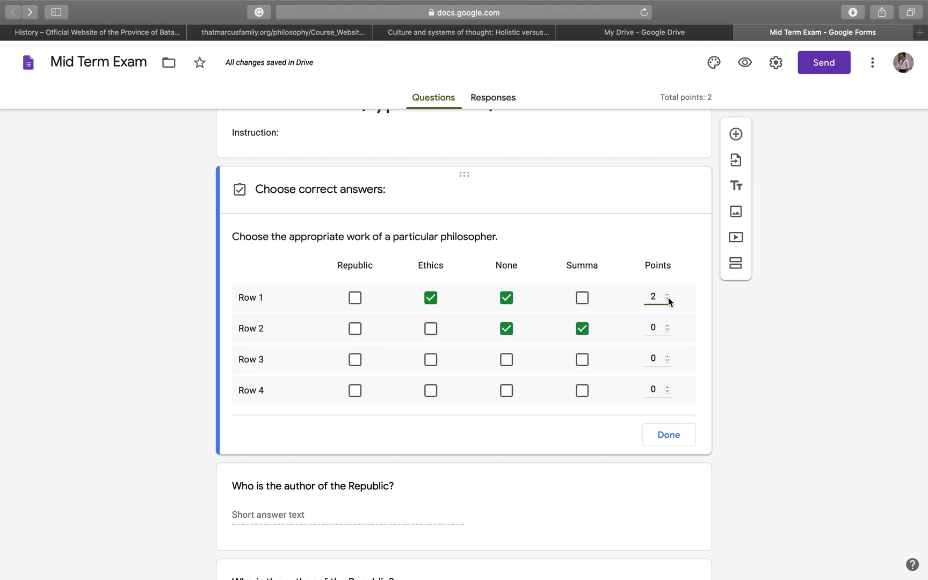
# - Reset Row 1's points to 0, clear all marked answers in the grid's answer key, and close the key
pyautogui.click(667, 299)
pyautogui.click(582, 329)
pyautogui.click(507, 329)
pyautogui.click(507, 300)
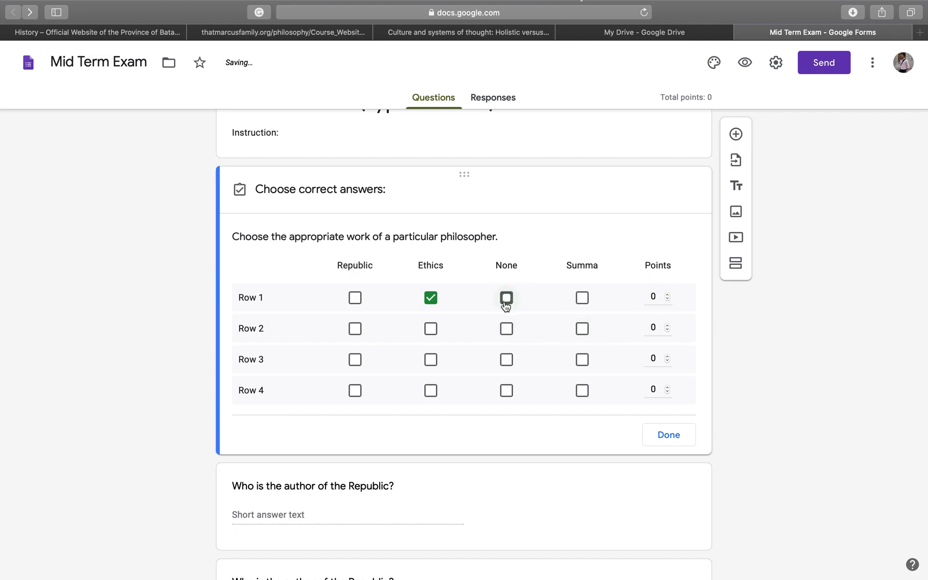
pyautogui.click(427, 302)
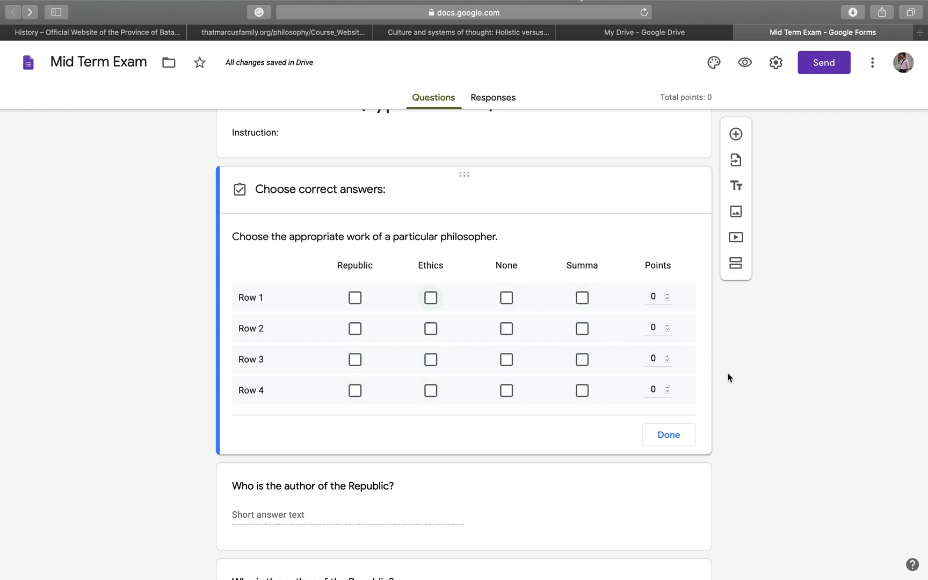
pyautogui.click(665, 436)
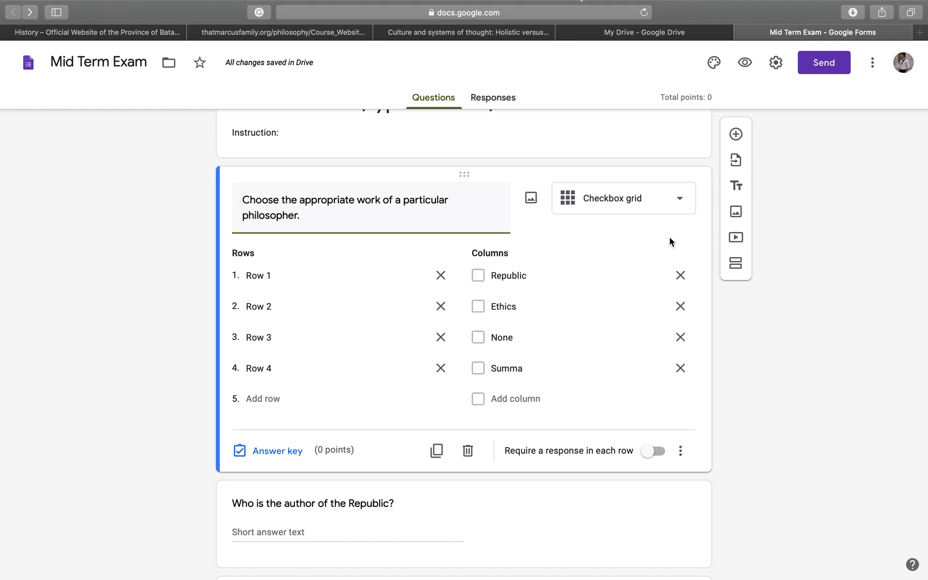
# - Examine the form's responses page and its options for notifications, response destination and download, and return to the questions
pyautogui.click(510, 99)
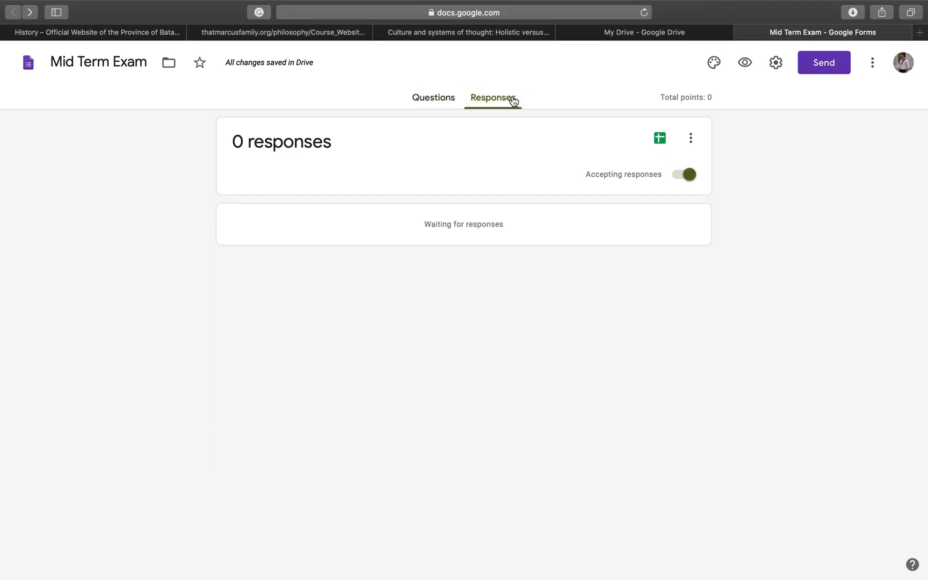
pyautogui.click(691, 138)
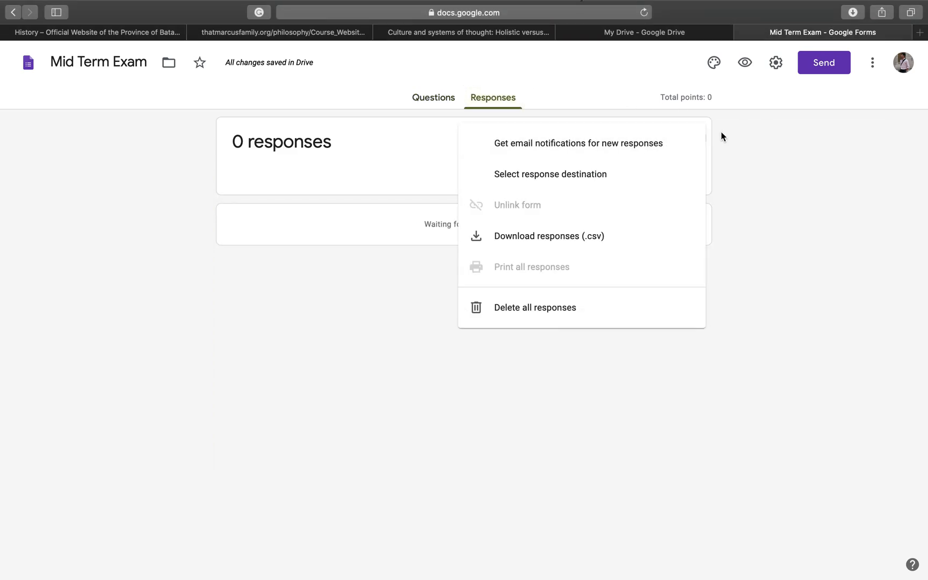
pyautogui.click(758, 135)
pyautogui.click(690, 138)
pyautogui.click(725, 166)
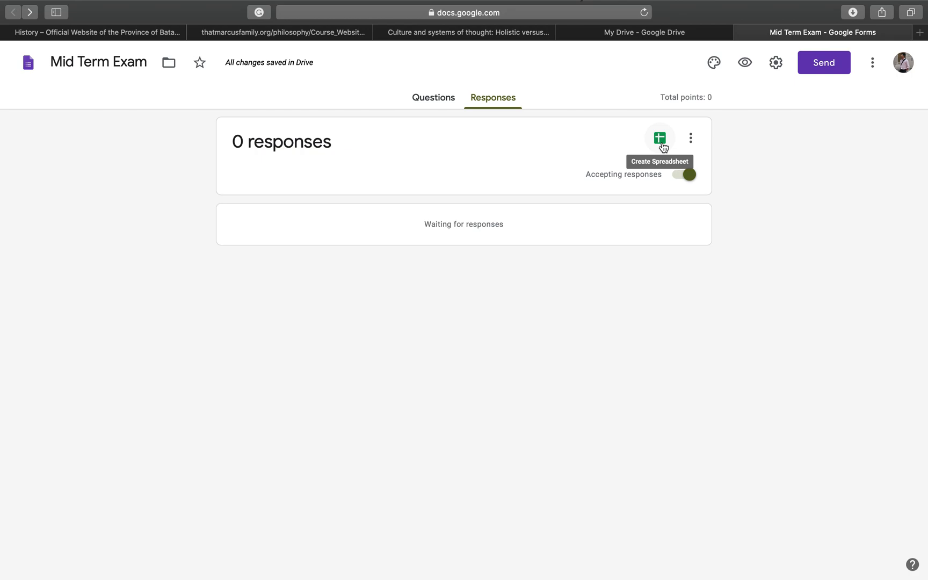
pyautogui.click(689, 140)
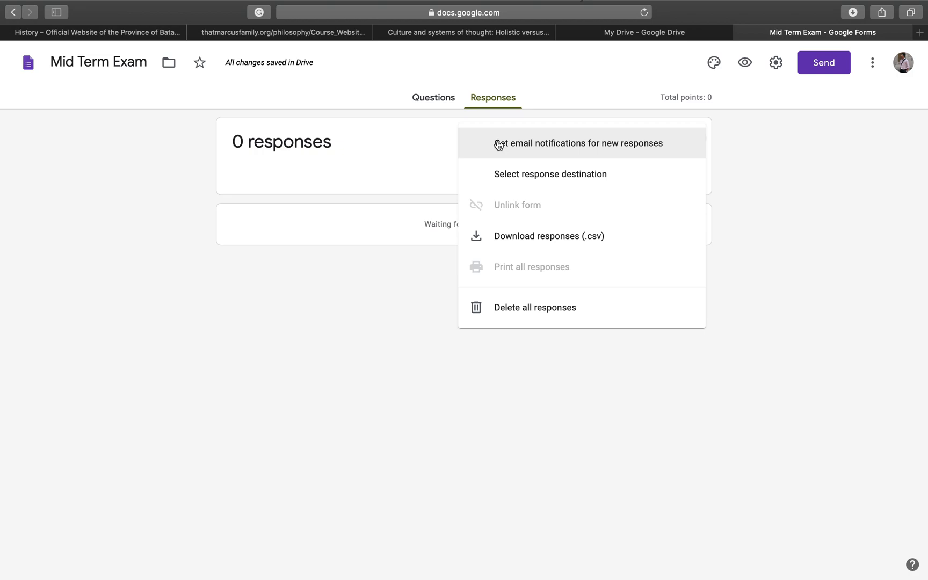
pyautogui.click(743, 163)
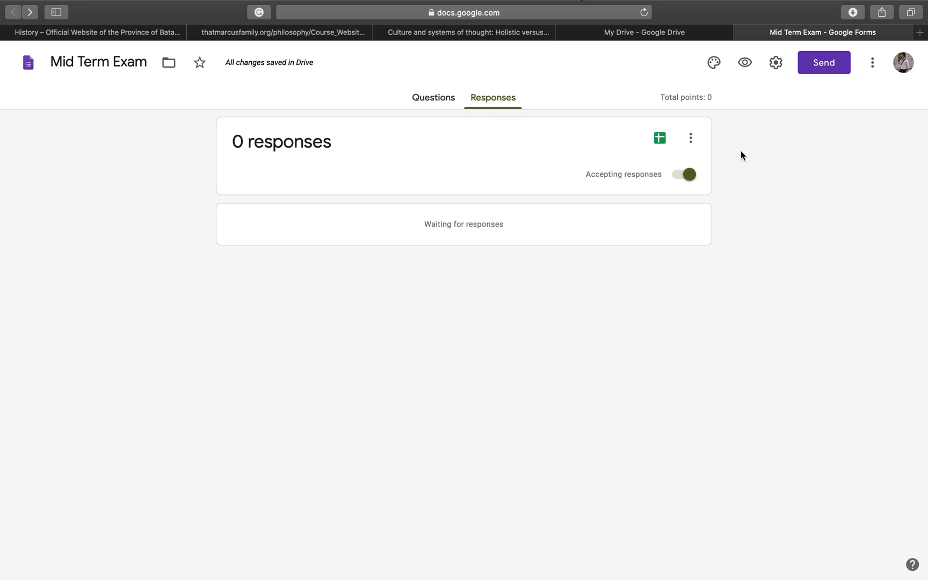
pyautogui.click(713, 100)
pyautogui.click(433, 99)
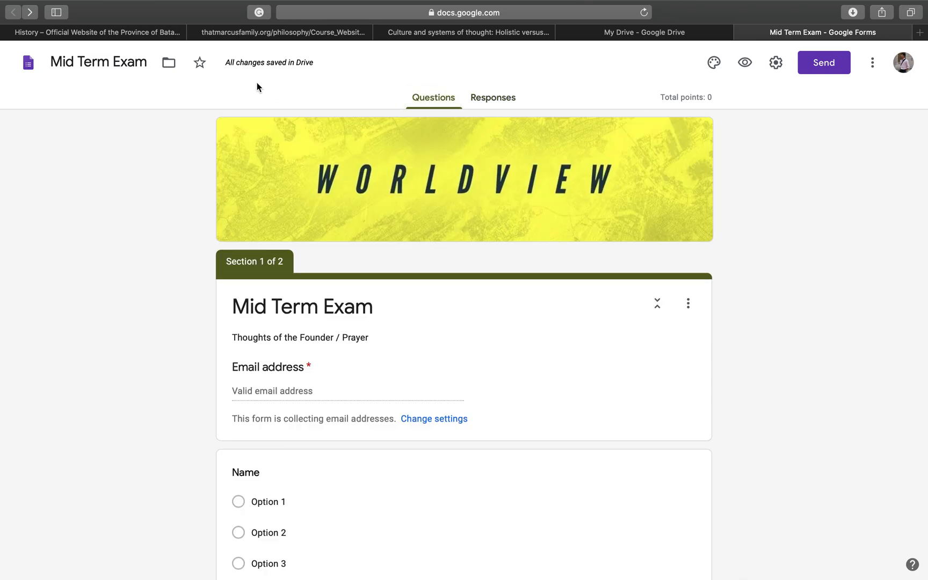
# - Switch to Google Drive, open the Mid Term Exam form from the logic folder to check it, and close both open copies of the form
pyautogui.click(686, 32)
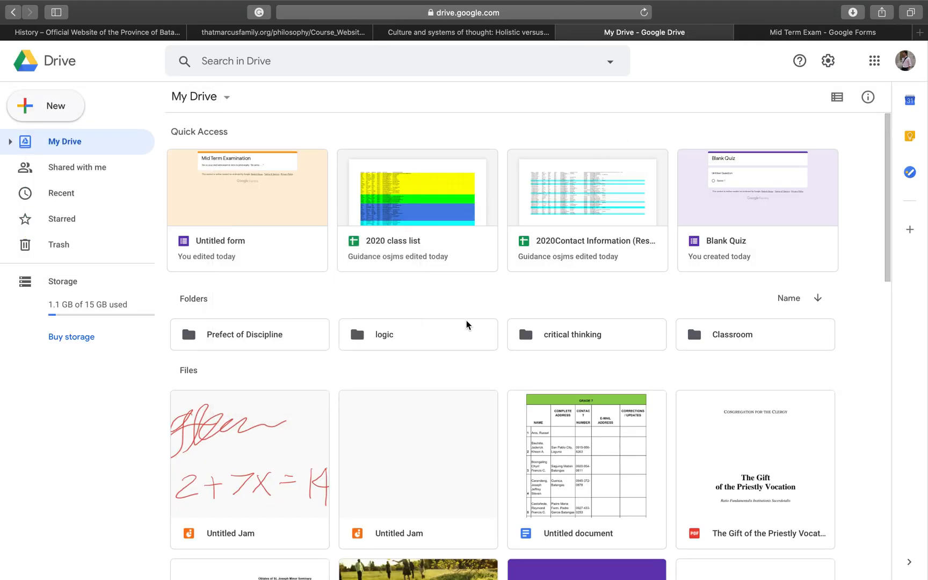
pyautogui.click(450, 344)
pyautogui.doubleClick(451, 342)
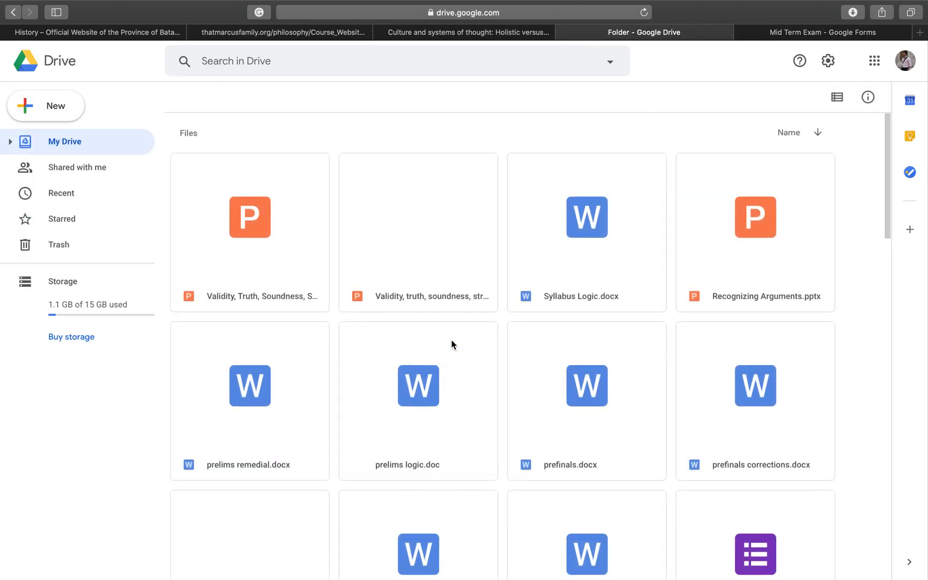
pyautogui.scroll(-10, 451, 339)
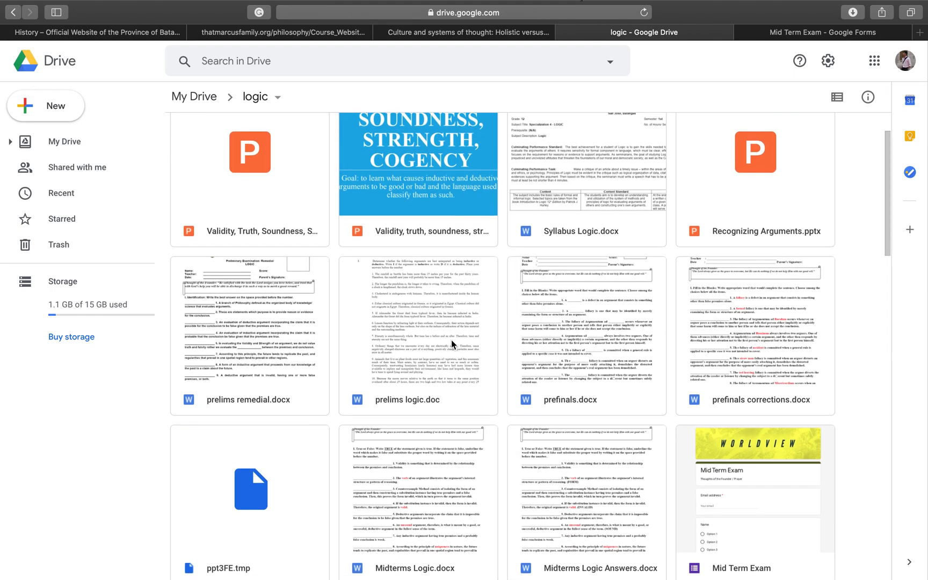
pyautogui.scroll(-5, 451, 339)
pyautogui.scroll(10, 451, 340)
pyautogui.scroll(-2, 451, 340)
pyautogui.scroll(-1, 451, 339)
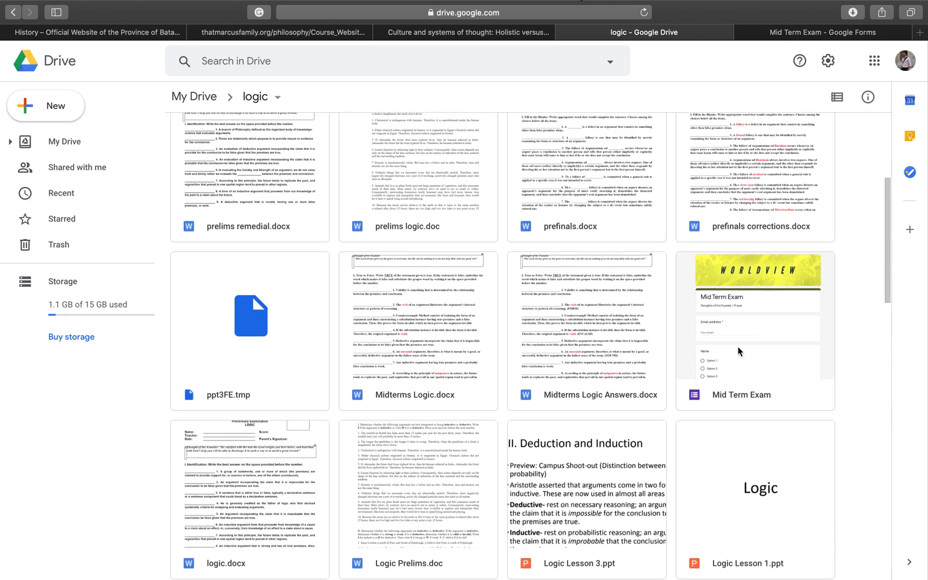
pyautogui.click(761, 338)
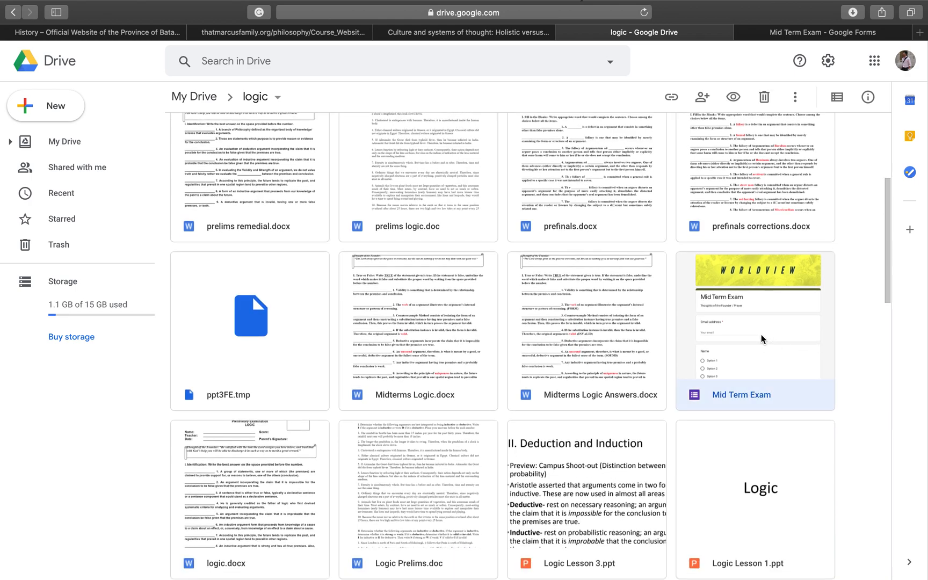
pyautogui.doubleClick(761, 335)
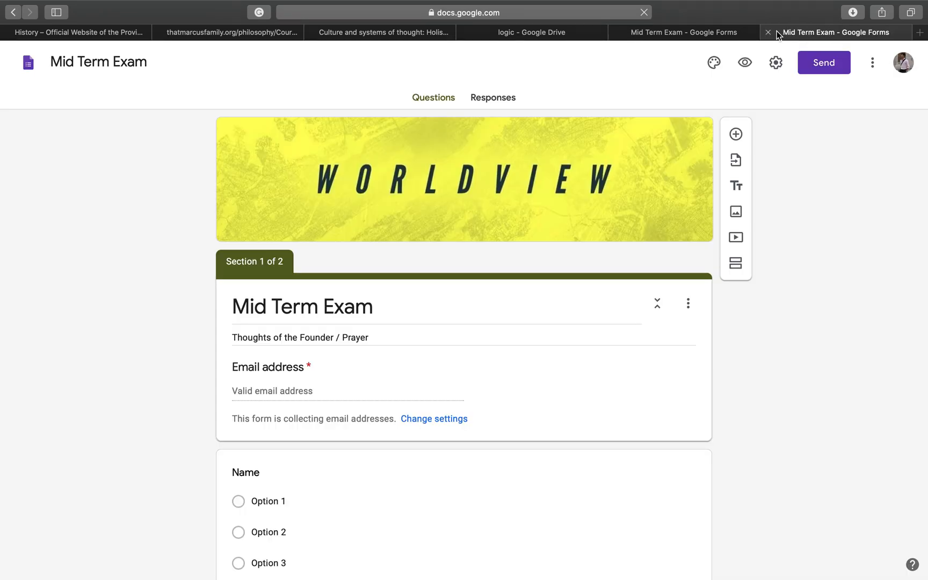
pyautogui.click(768, 33)
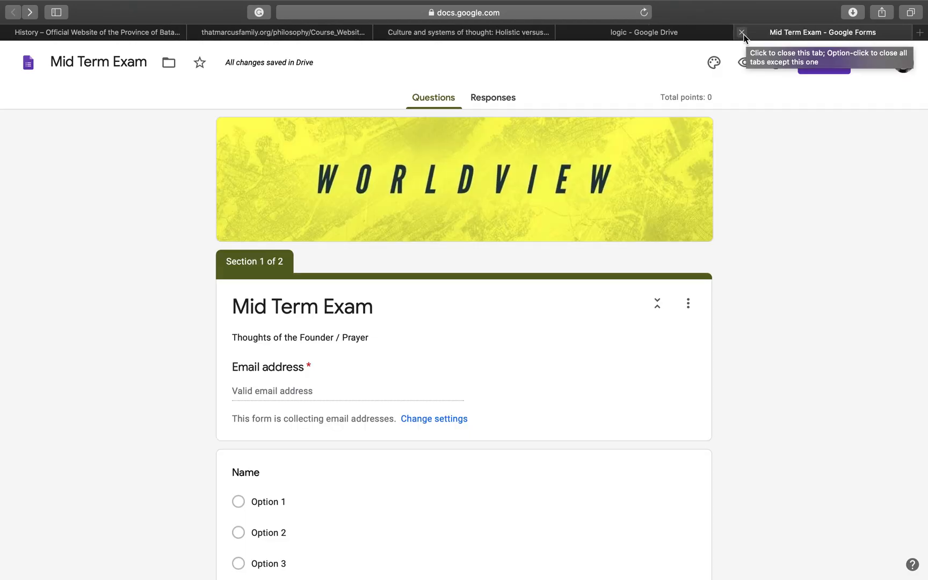
pyautogui.click(742, 33)
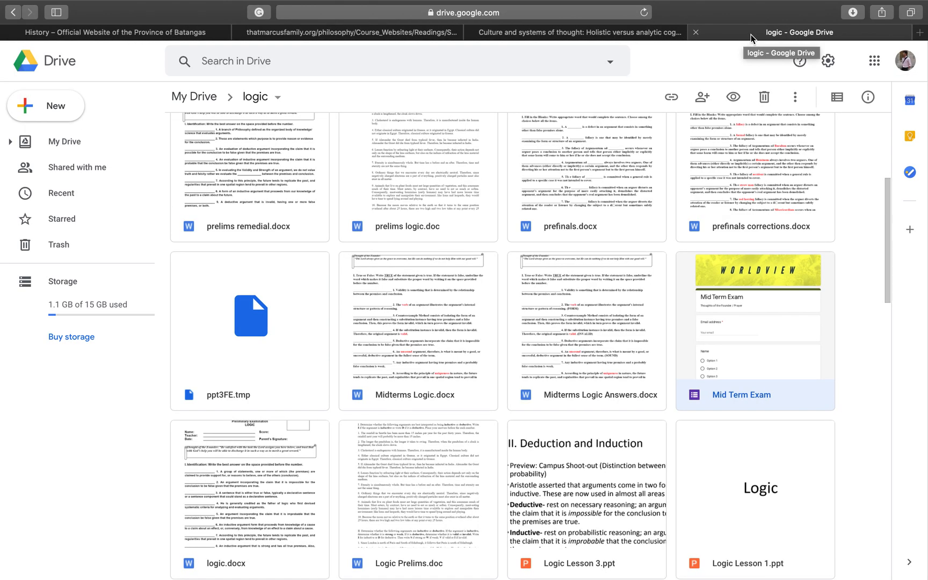
# - Switch to Google Classroom and open the classwork page of the Logic class
pyautogui.click(874, 61)
pyautogui.scroll(-5, 799, 196)
pyautogui.click(821, 144)
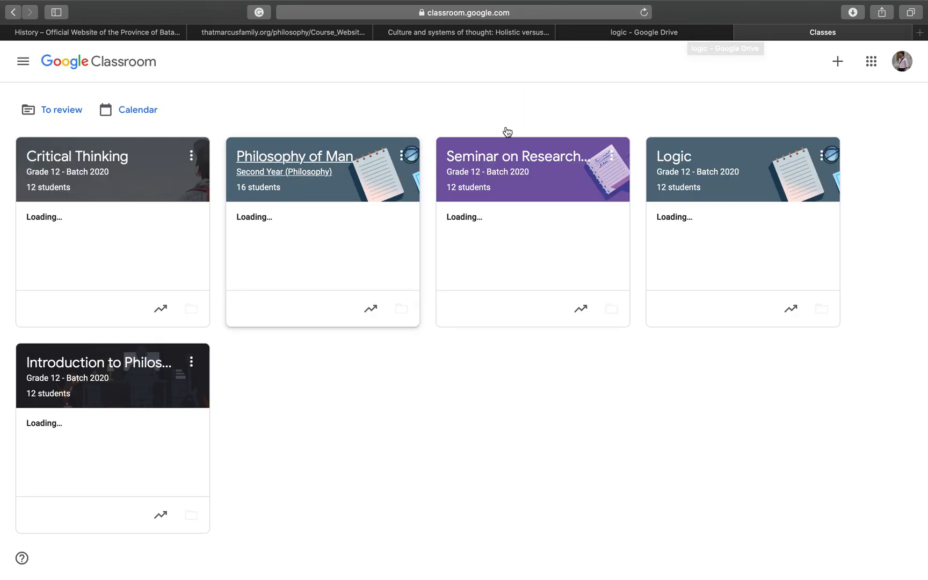
pyautogui.click(755, 196)
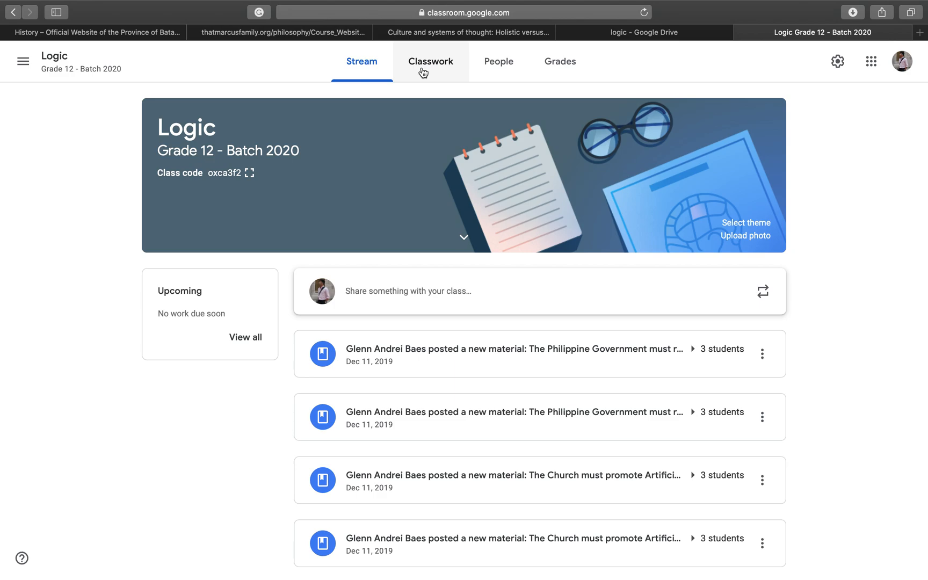
pyautogui.click(423, 72)
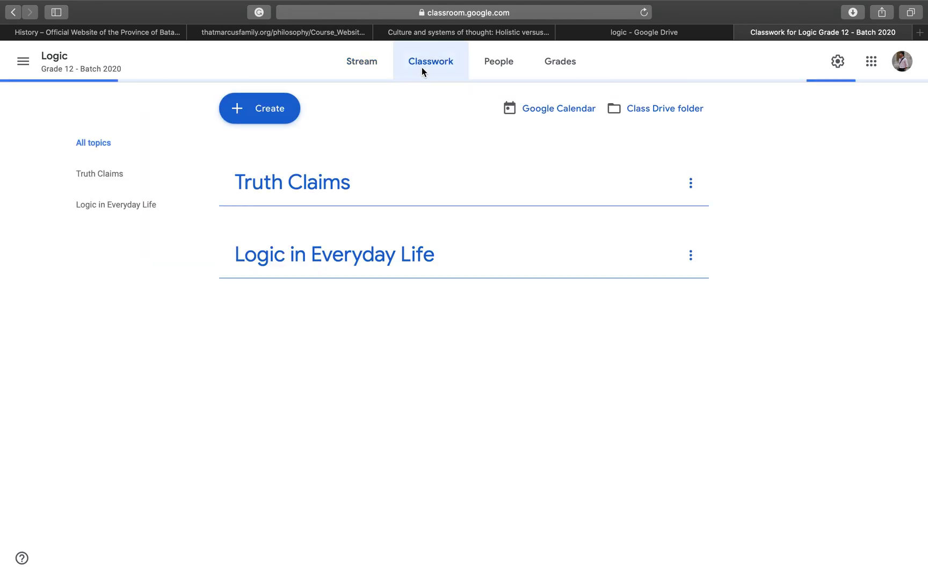
# - Create a quiz assignment titled "Mid Term" with the instructions "adawfesfsfesdf"
pyautogui.click(256, 120)
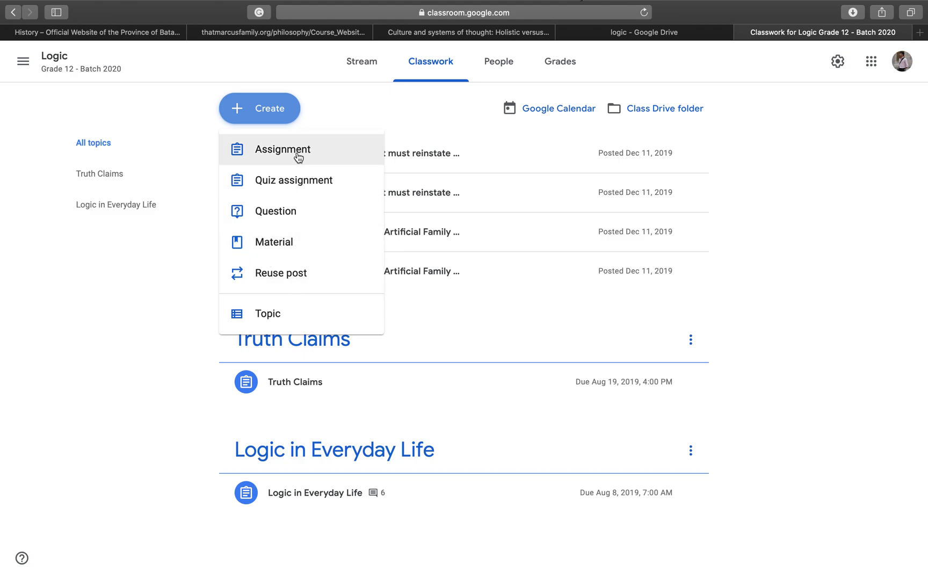
pyautogui.click(299, 180)
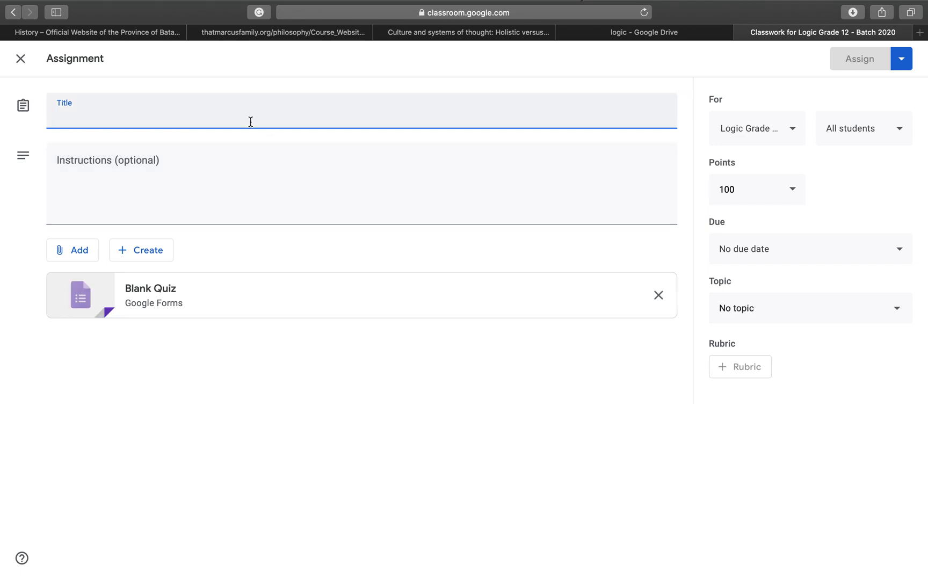
pyautogui.write('Mid Term')
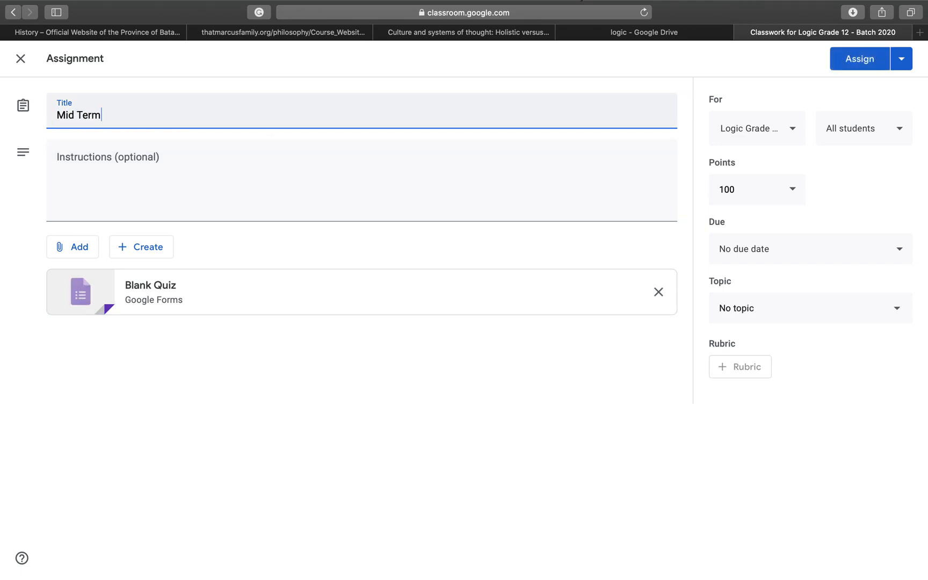
pyautogui.click(250, 152)
pyautogui.write('adawfesfsfesdf')
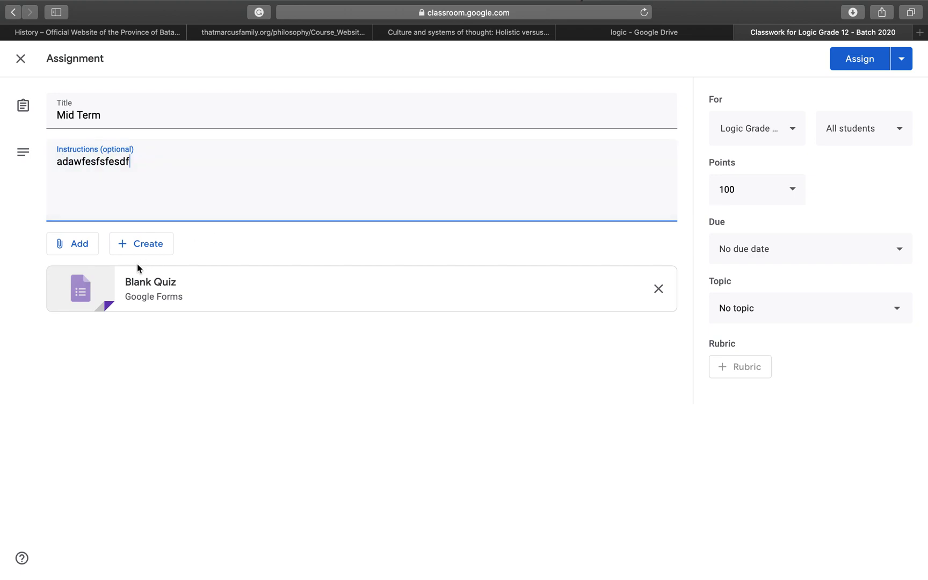
# - Attach the Mid Term Exam form from Google Drive to the assignment and remove the Blank Quiz attachment
pyautogui.click(91, 249)
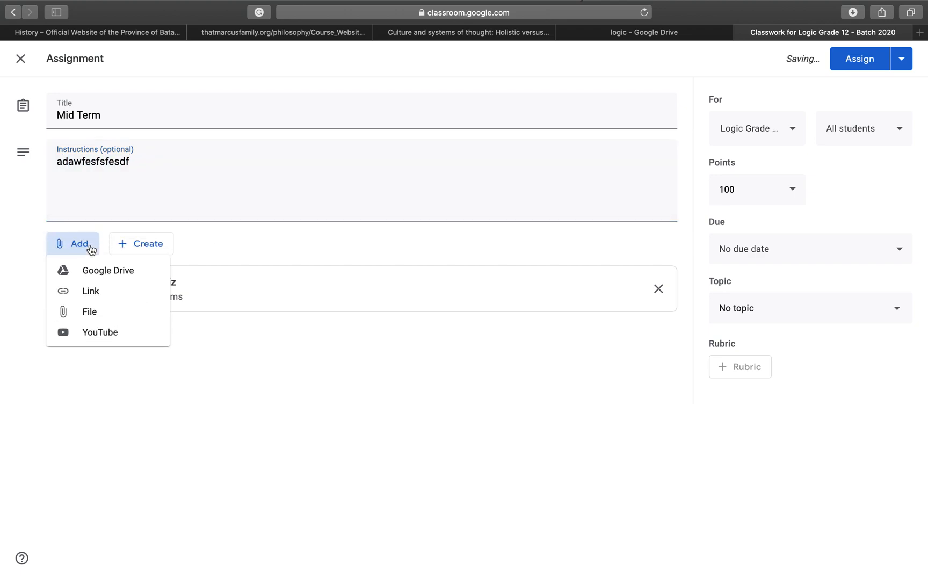
pyautogui.click(110, 280)
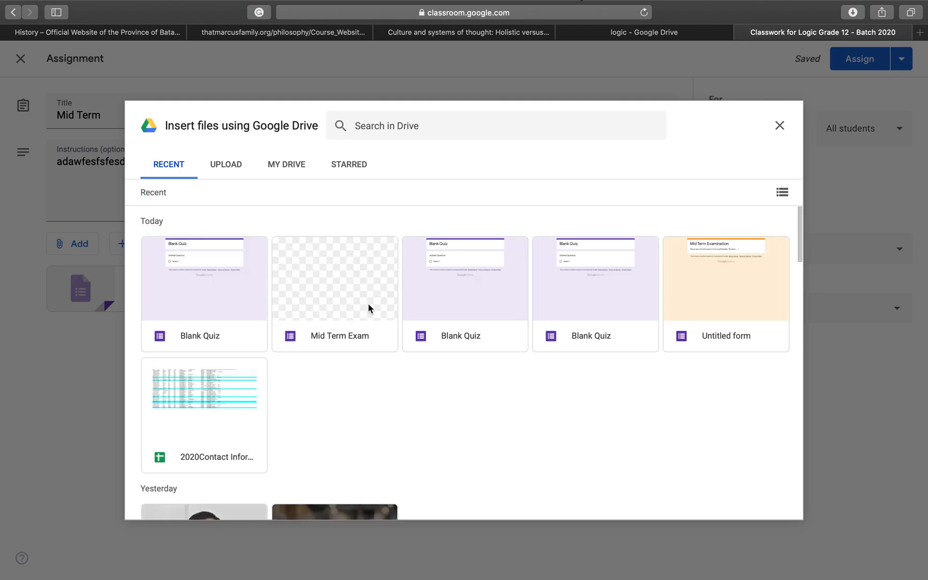
pyautogui.scroll(-5, 368, 304)
pyautogui.scroll(-8, 367, 304)
pyautogui.scroll(3, 367, 304)
pyautogui.scroll(1, 367, 304)
pyautogui.scroll(-10, 368, 303)
pyautogui.scroll(-10, 367, 304)
pyautogui.scroll(15, 368, 304)
pyautogui.scroll(10, 368, 304)
pyautogui.click(338, 282)
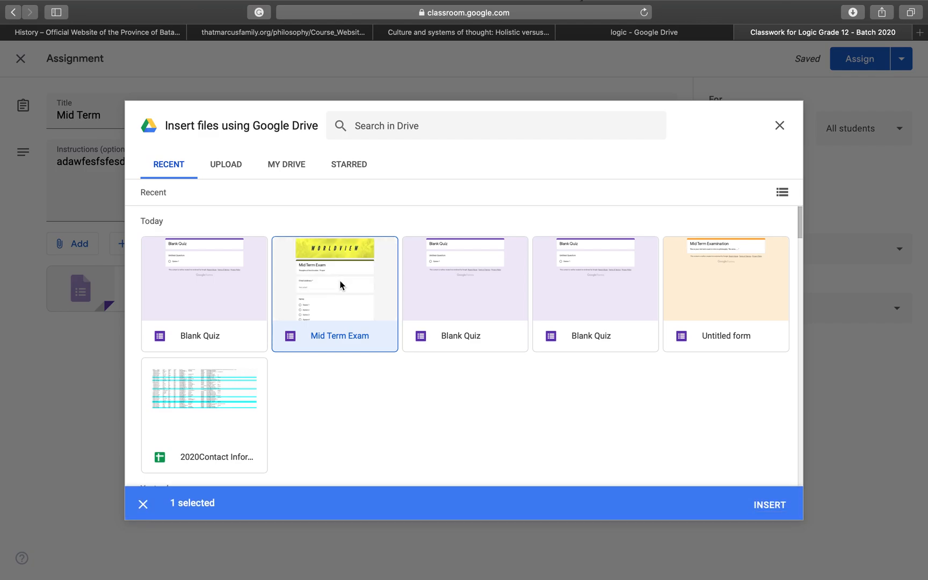
pyautogui.click(769, 504)
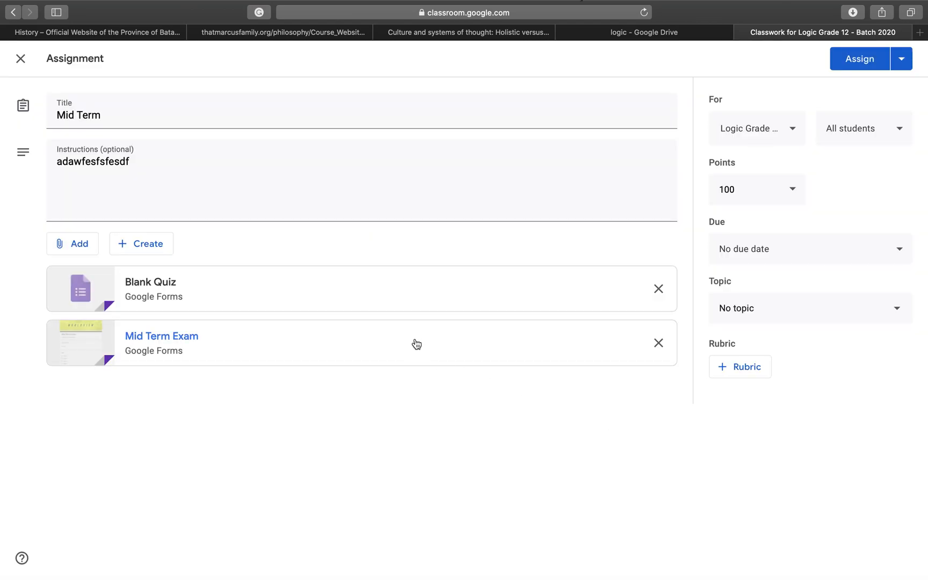
pyautogui.click(658, 288)
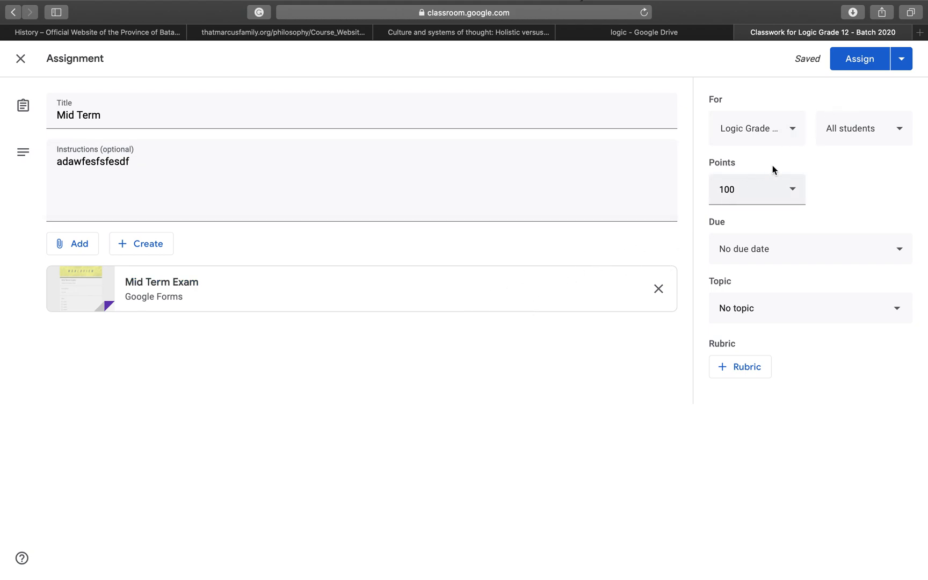
# - Look through the assignment's class and student options, deselecting one student and selecting the same student again
pyautogui.click(868, 140)
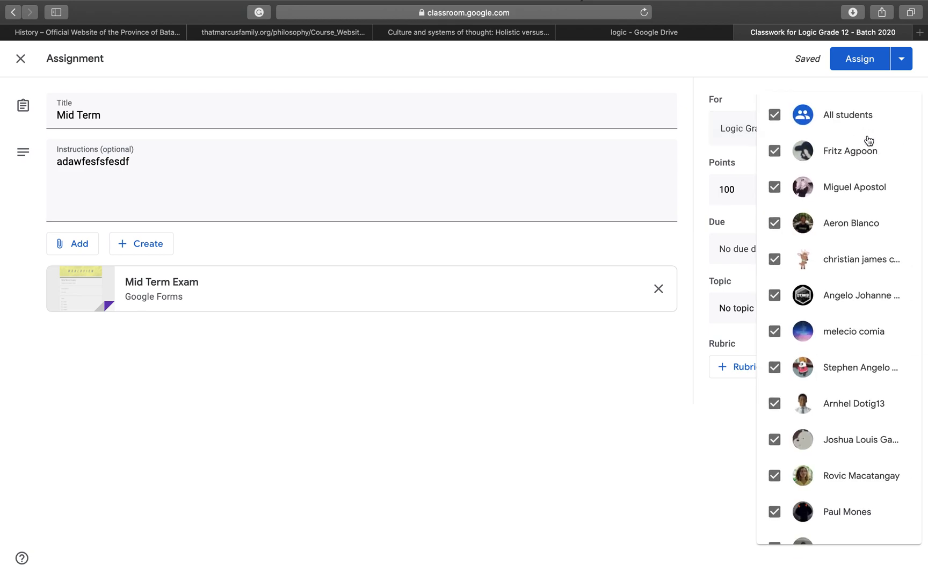
pyautogui.click(625, 347)
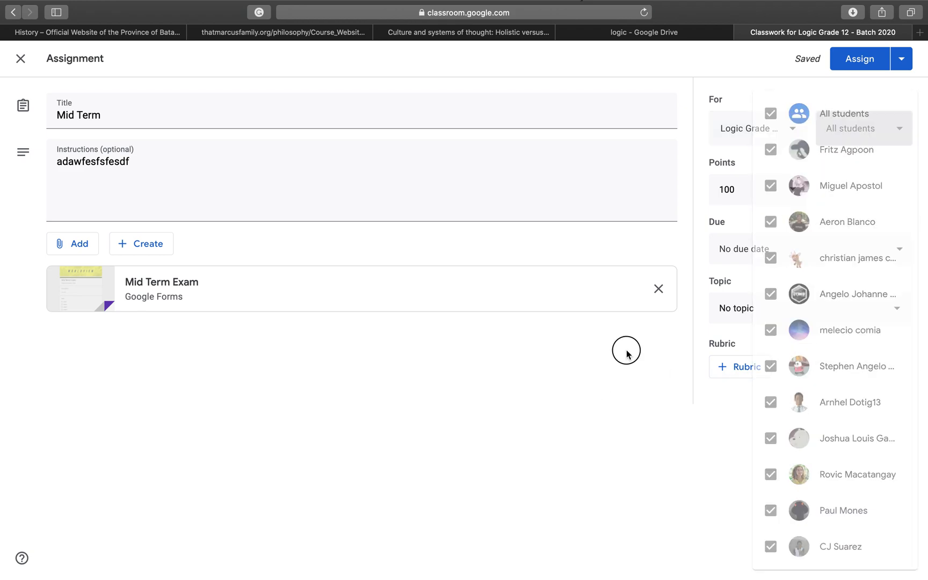
pyautogui.click(789, 127)
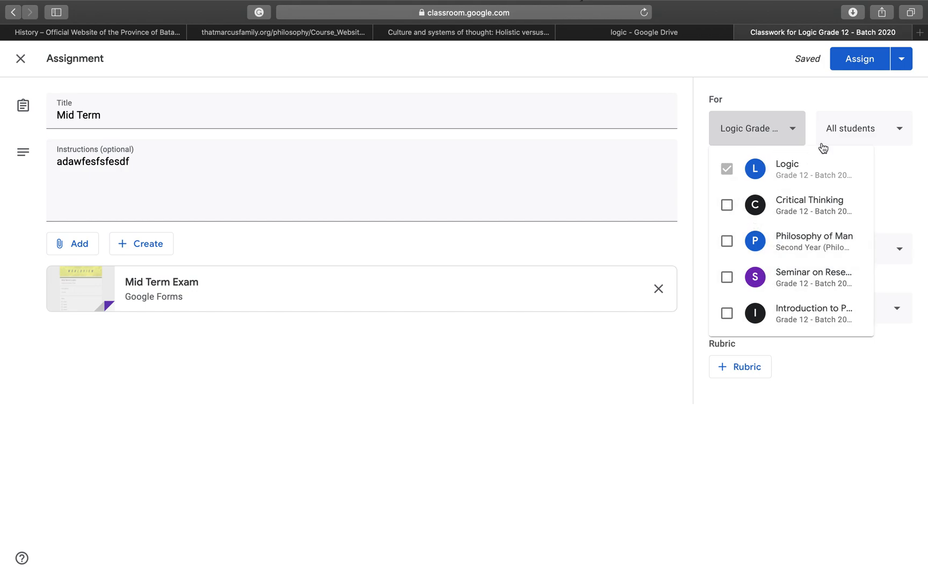
pyautogui.click(864, 129)
pyautogui.click(864, 130)
pyautogui.click(771, 259)
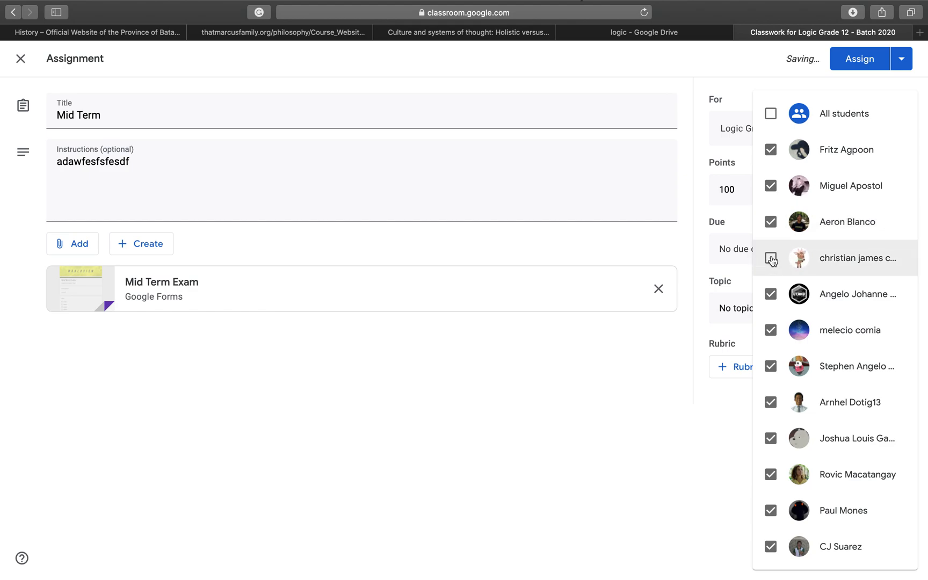
pyautogui.click(771, 259)
pyautogui.click(611, 356)
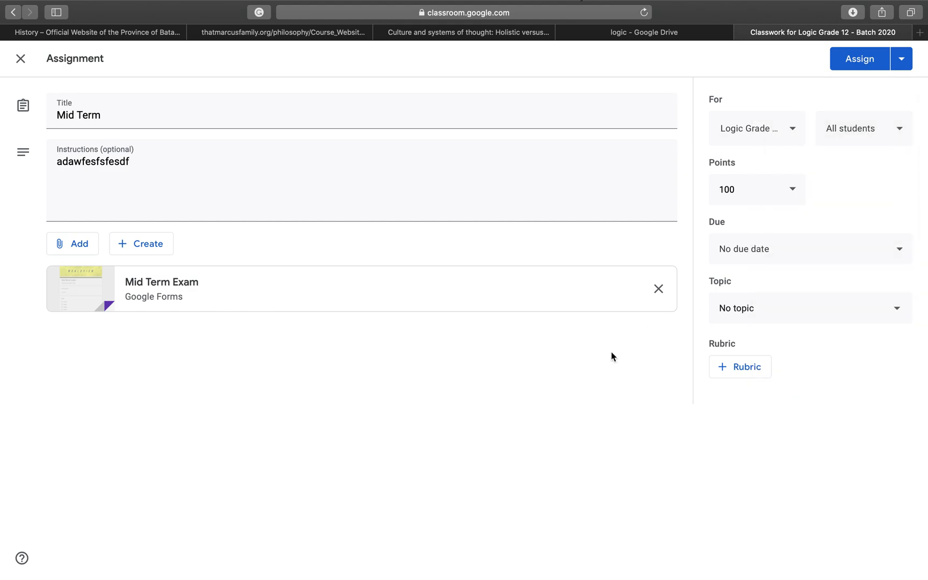
# - Set the assignment's due date to Aug 20, 2020 and the due time to 2:00 PM
pyautogui.click(883, 249)
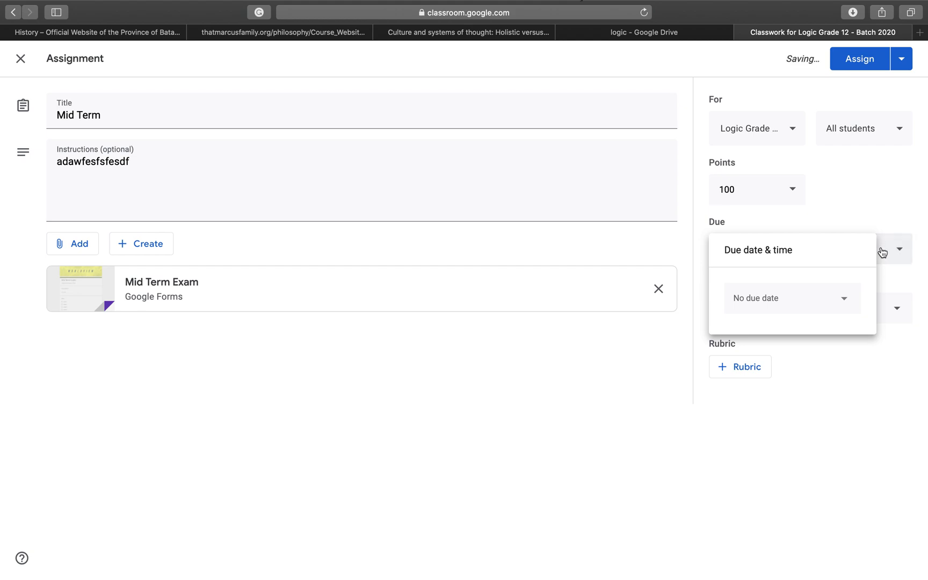
pyautogui.click(850, 311)
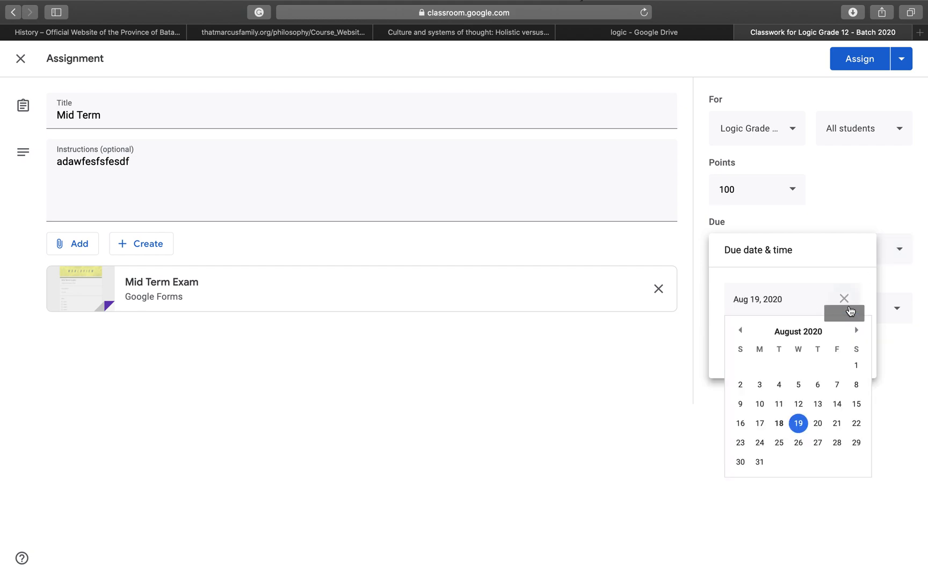
pyautogui.click(817, 424)
pyautogui.click(797, 351)
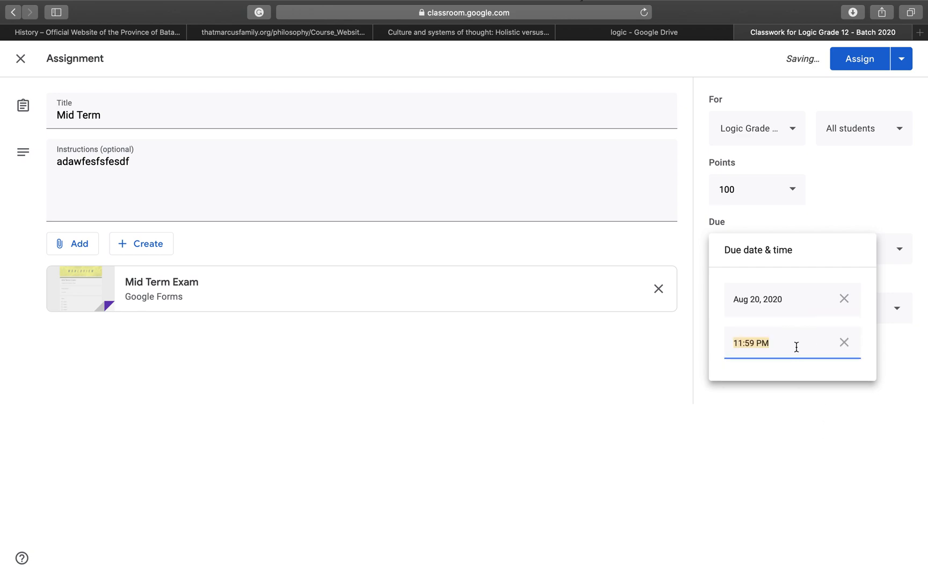
pyautogui.click(754, 344)
pyautogui.click(723, 342)
pyautogui.click(738, 347)
pyautogui.click(751, 343)
pyautogui.click(732, 342)
pyautogui.press('BackSpace')
pyautogui.write('2:00')
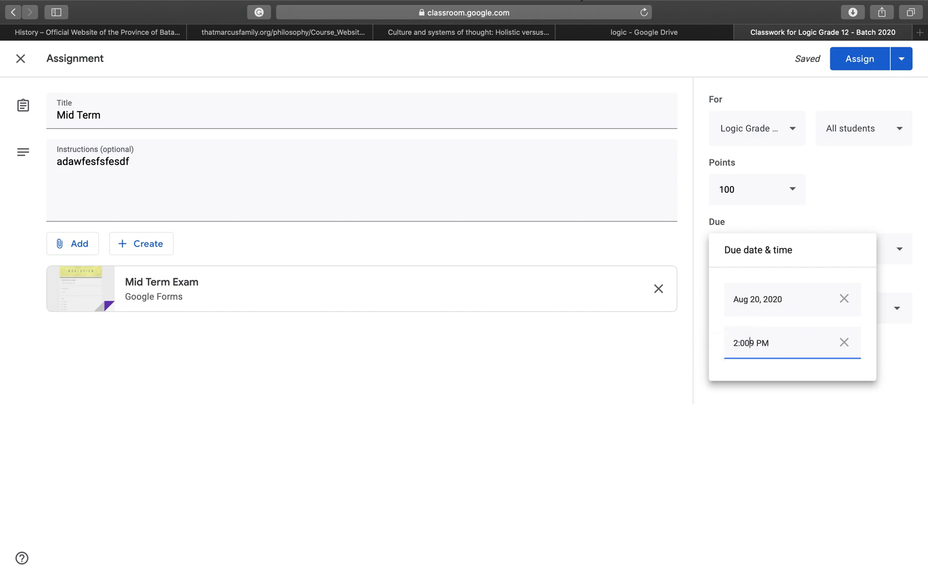
pyautogui.press('BackSpace')
pyautogui.click(703, 423)
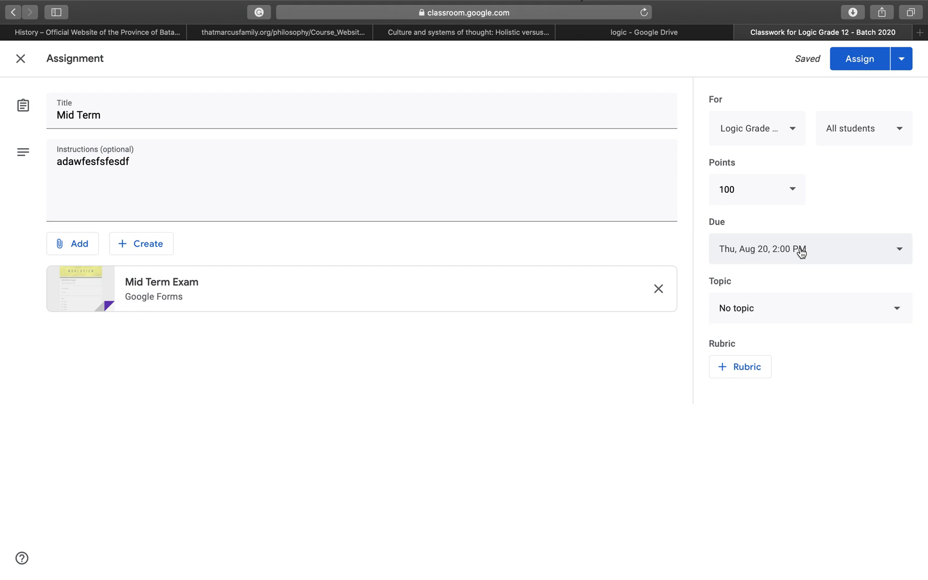
# - Start a new topic for the assignment named "wdawdaw" and clear the name again
pyautogui.click(823, 309)
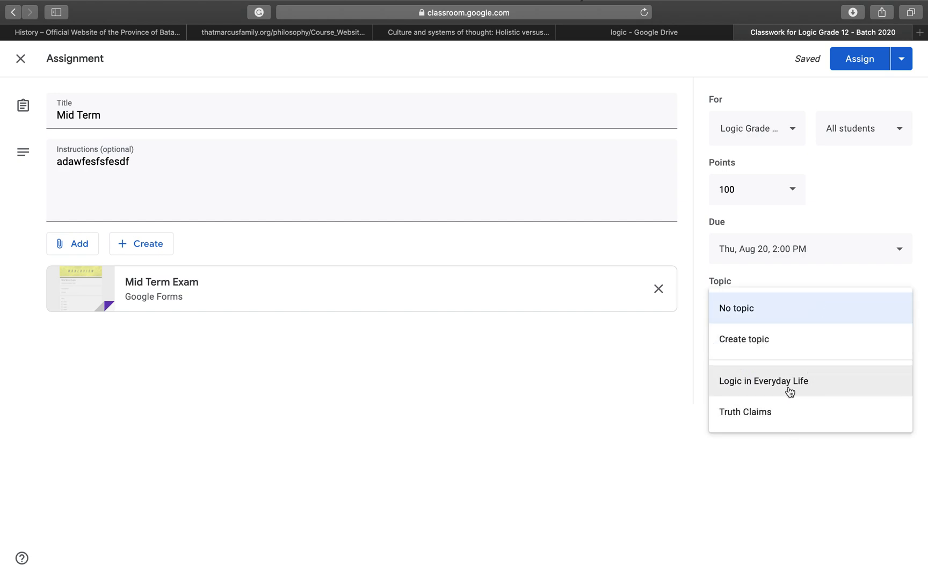
pyautogui.click(789, 340)
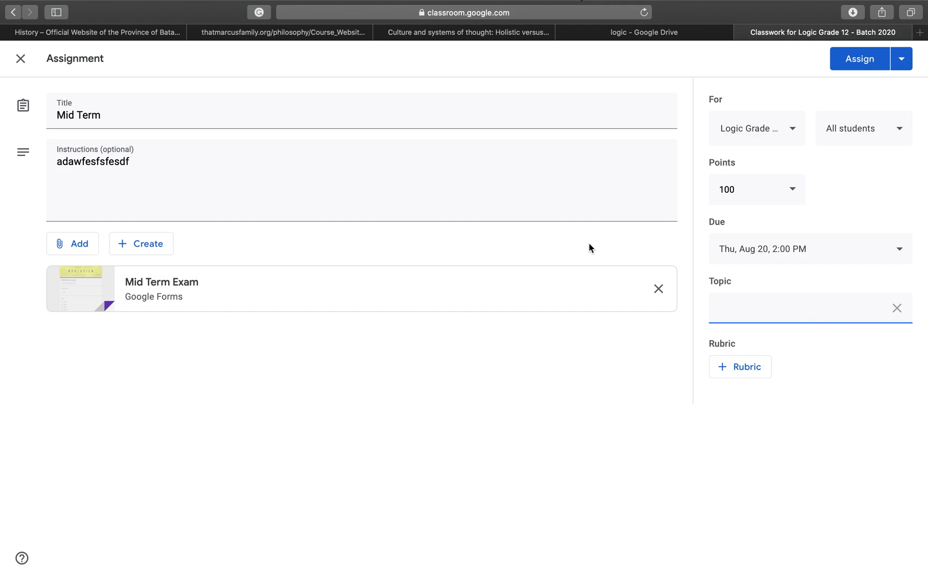
pyautogui.write('wdawdaw')
pyautogui.press('BackSpace')
pyautogui.press('BackSpace')
pyautogui.press('BackSpace')
pyautogui.press('BackSpace')
pyautogui.press('BackSpace')
pyautogui.press('BackSpace')
# - Schedule the Mid Term assignment to be posted on Aug 20, 2020 at 1:00 PM
pyautogui.click(911, 66)
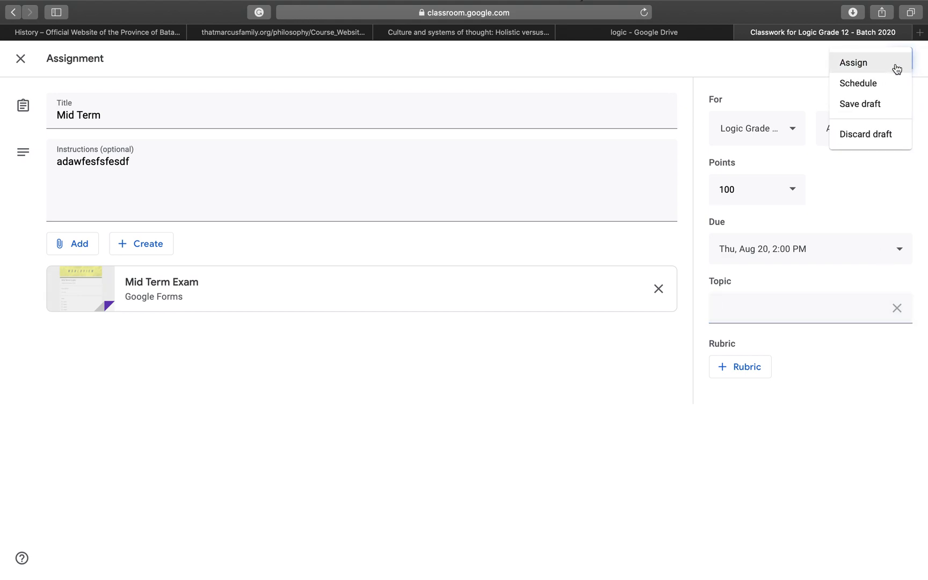
pyautogui.click(894, 85)
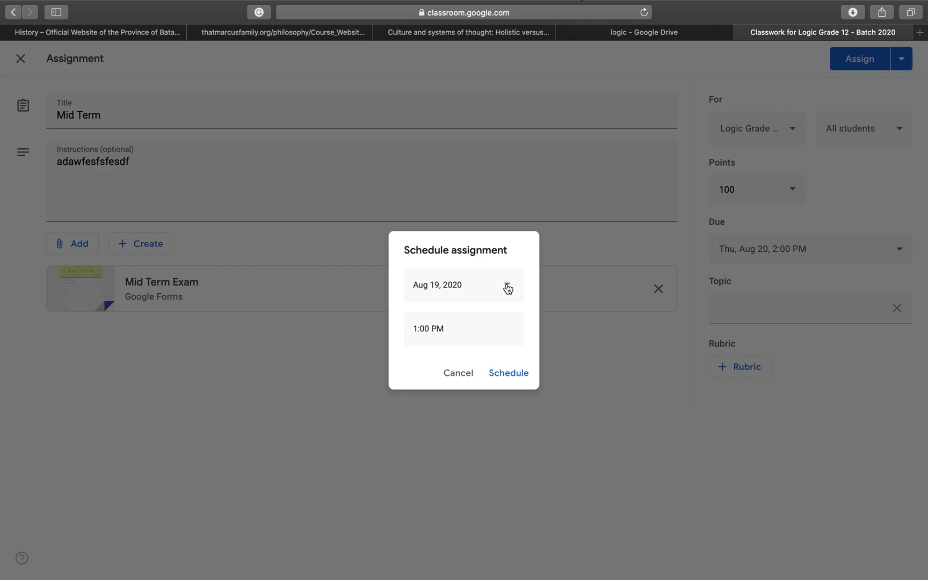
pyautogui.click(507, 287)
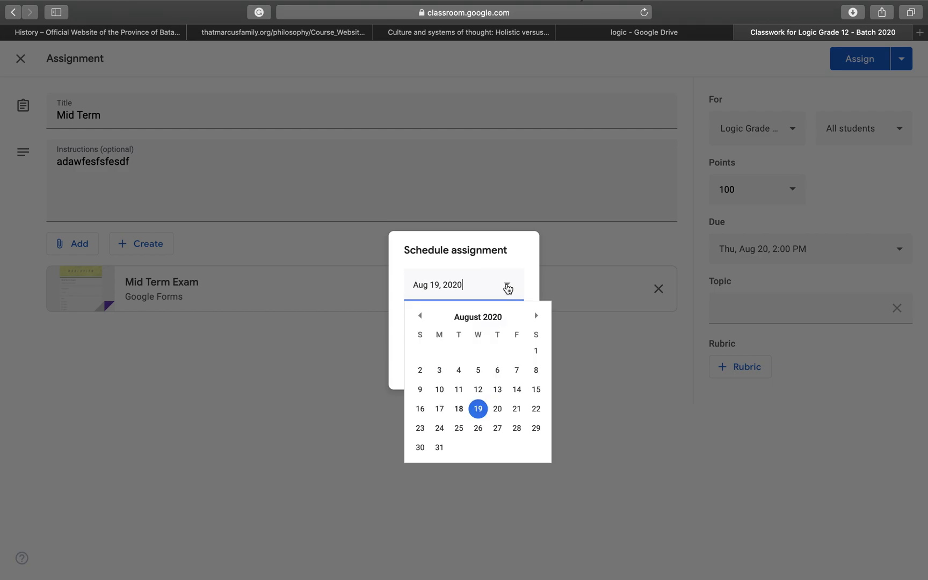
pyautogui.click(497, 411)
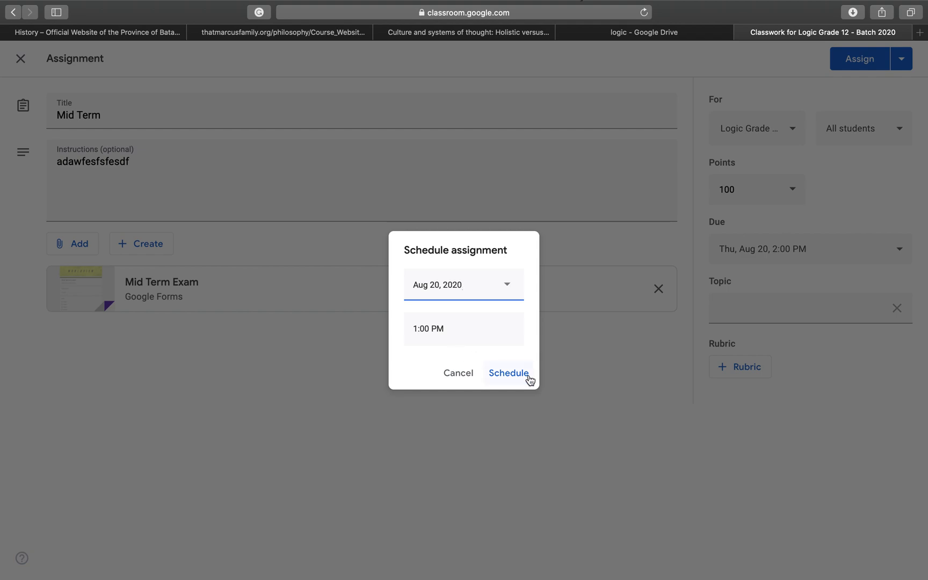
pyautogui.click(509, 372)
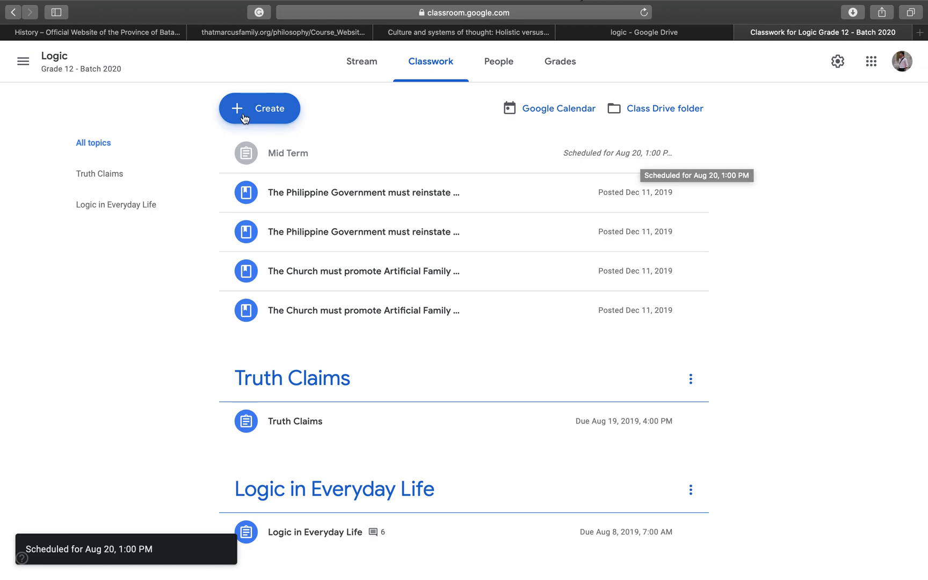
# - Open the Logic in Everyday Life assignment from the class stream and examine its instructions and available actions
pyautogui.click(367, 64)
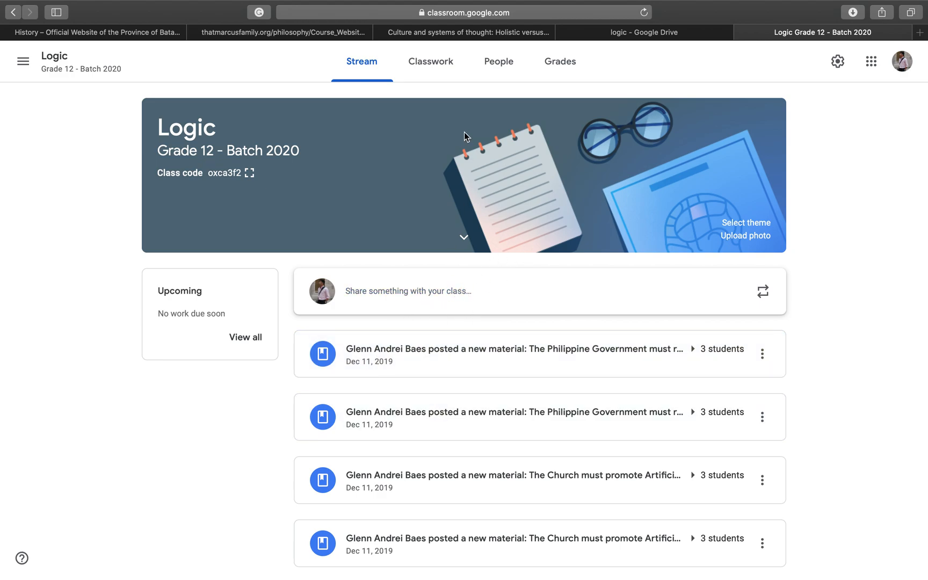
pyautogui.scroll(-9, 464, 125)
pyautogui.scroll(-7, 464, 130)
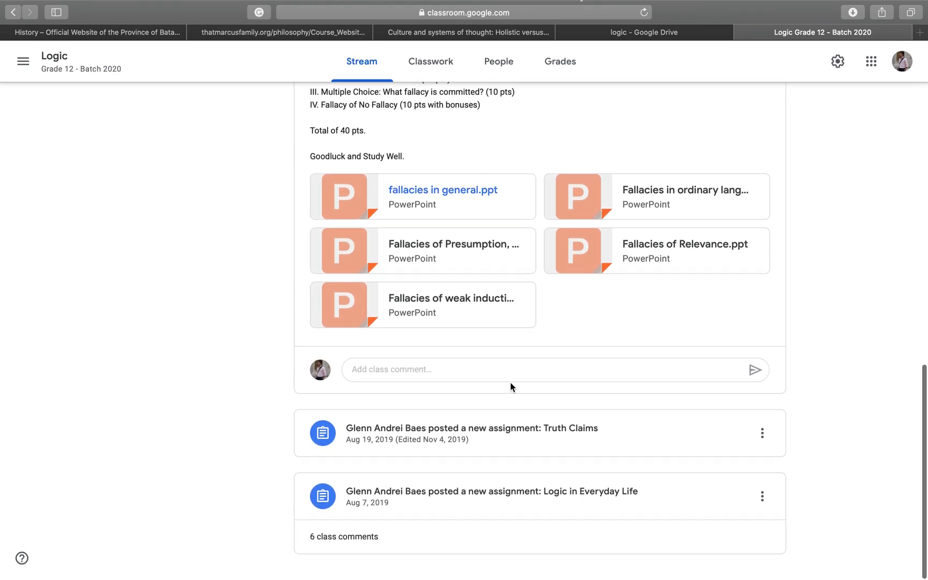
pyautogui.click(526, 498)
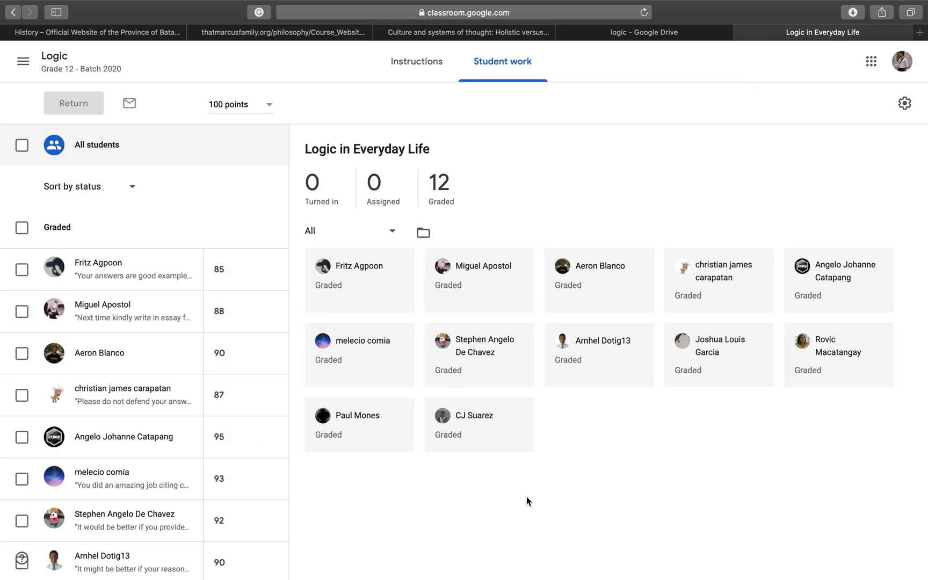
pyautogui.click(435, 48)
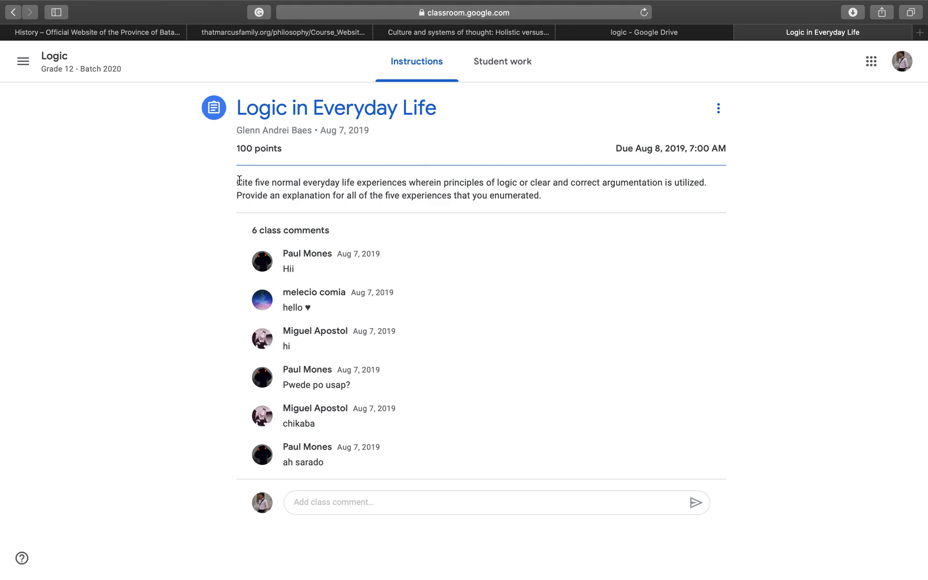
pyautogui.moveTo(234, 181); pyautogui.dragTo(547, 200)
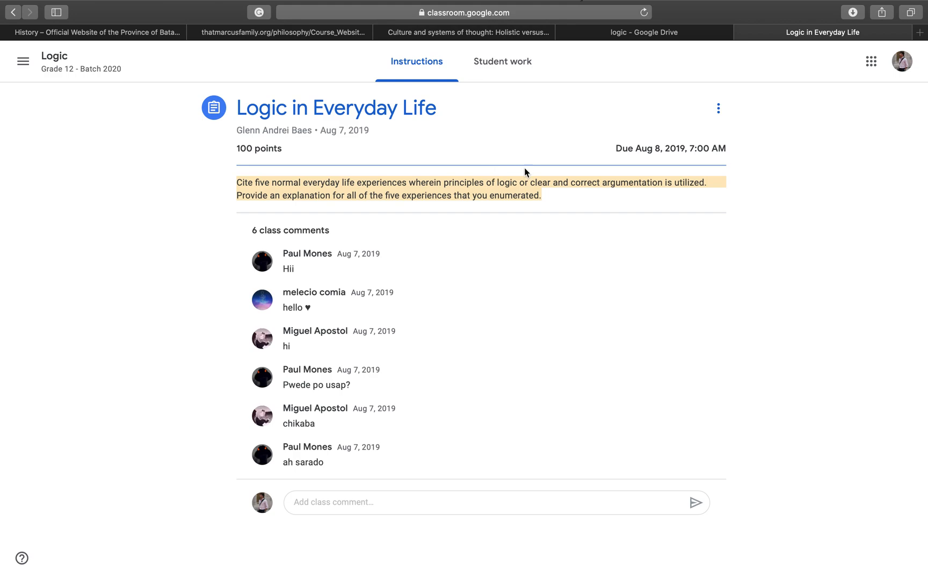
pyautogui.click(719, 110)
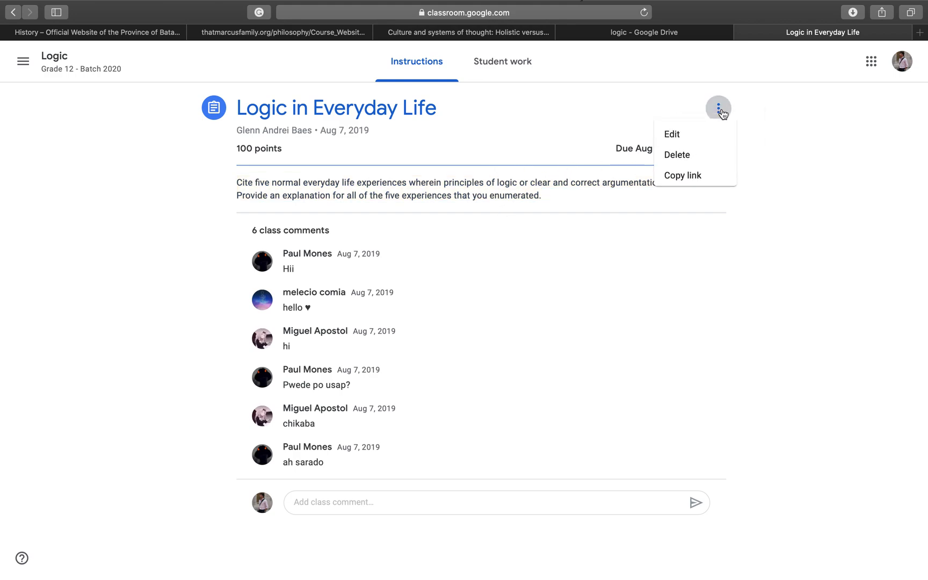
pyautogui.click(768, 156)
# - Review the student work for Logic in Everyday Life, checking the grades list, the points options and the graded submissions
pyautogui.click(521, 63)
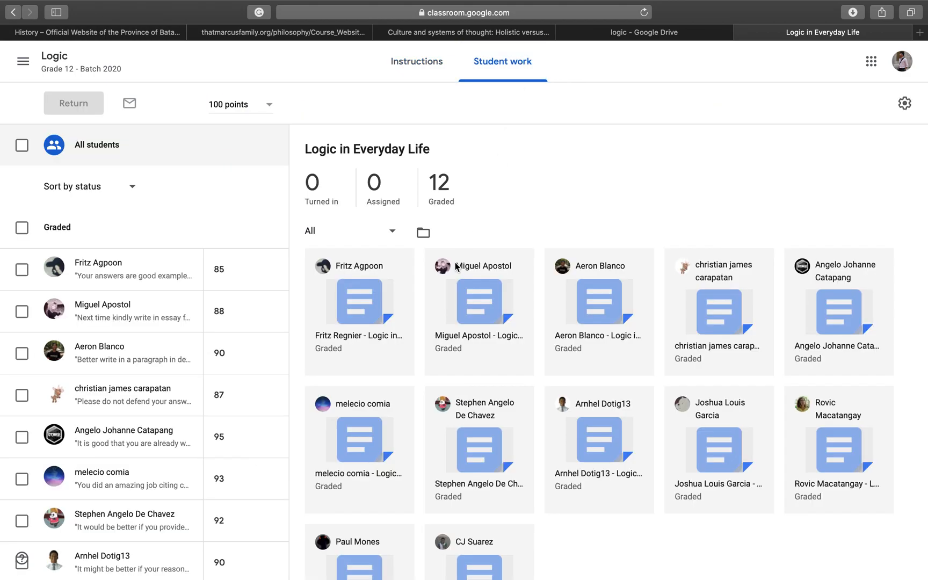
pyautogui.scroll(-3, 526, 314)
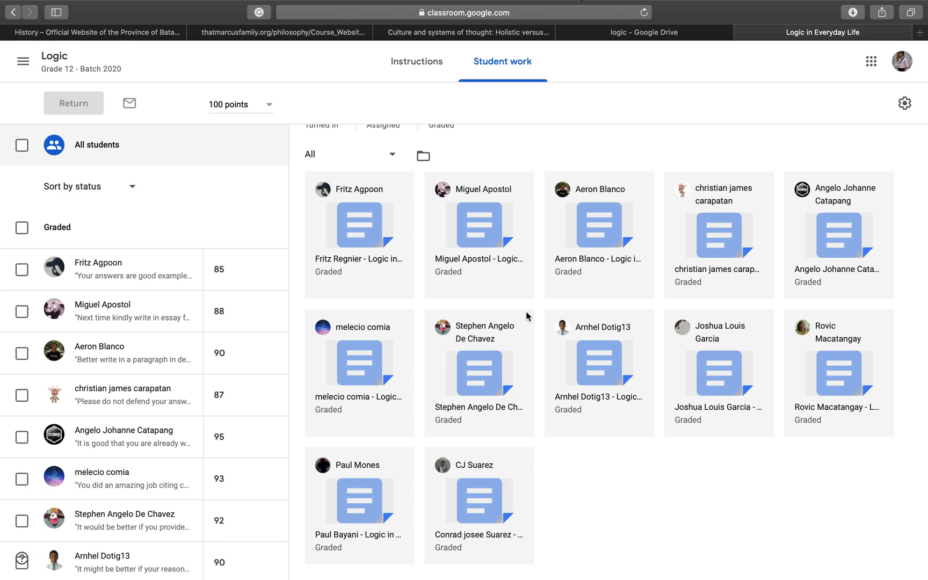
pyautogui.scroll(3, 292, 301)
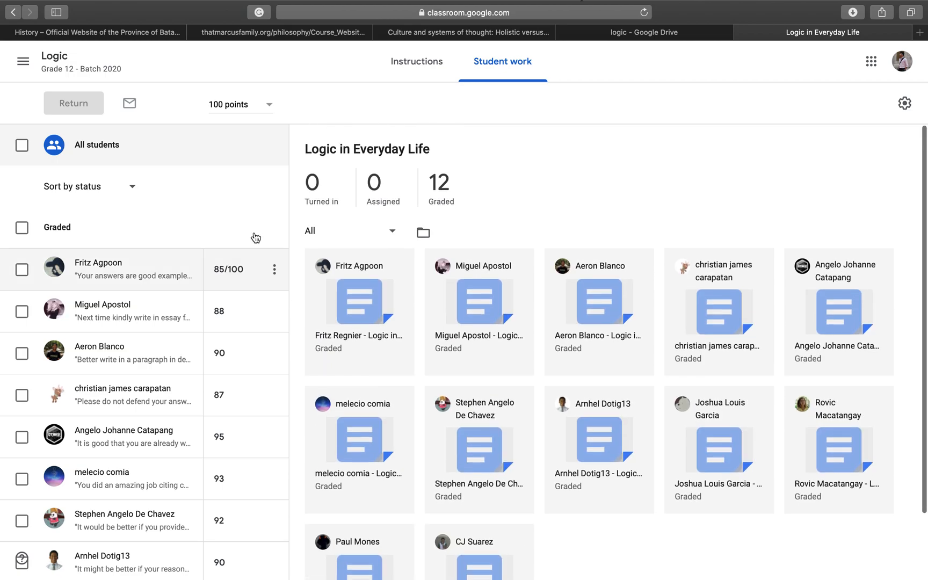
pyautogui.scroll(-3, 255, 231)
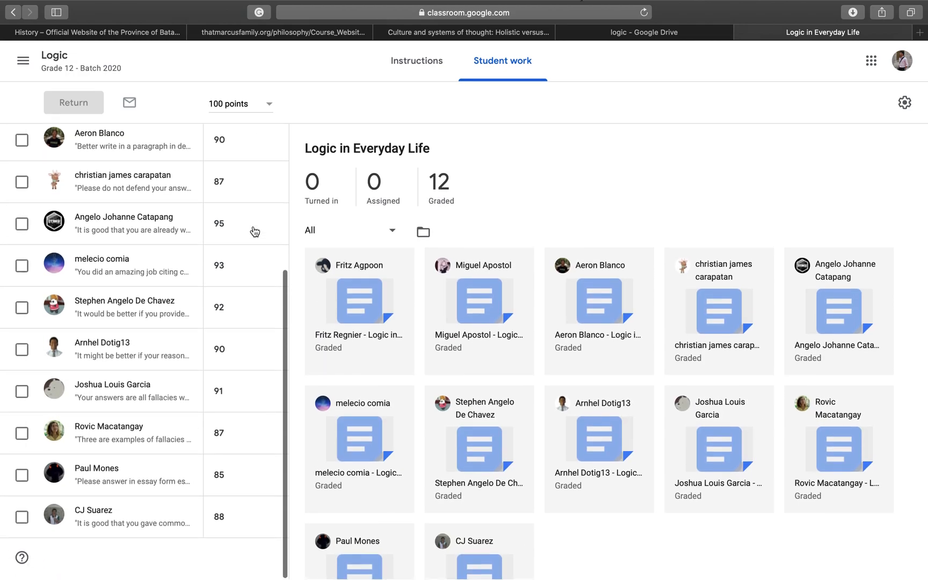
pyautogui.scroll(5, 253, 228)
pyautogui.scroll(-3, 253, 226)
pyautogui.scroll(3, 253, 226)
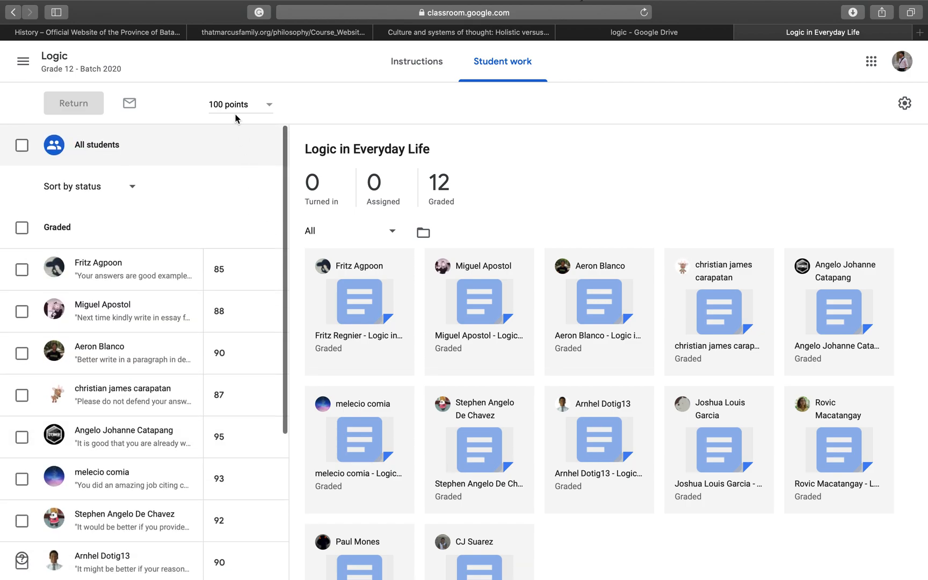
pyautogui.click(262, 104)
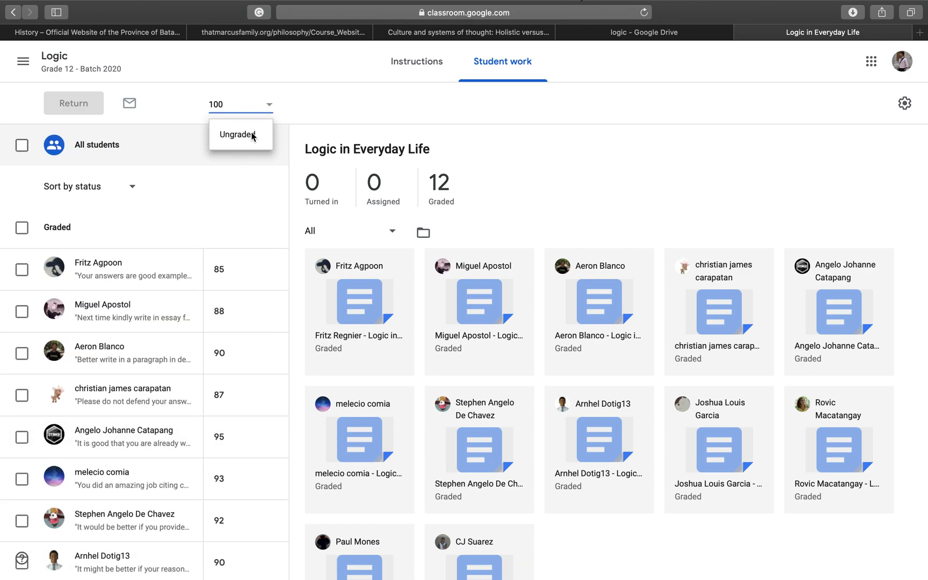
pyautogui.click(224, 191)
pyautogui.click(247, 235)
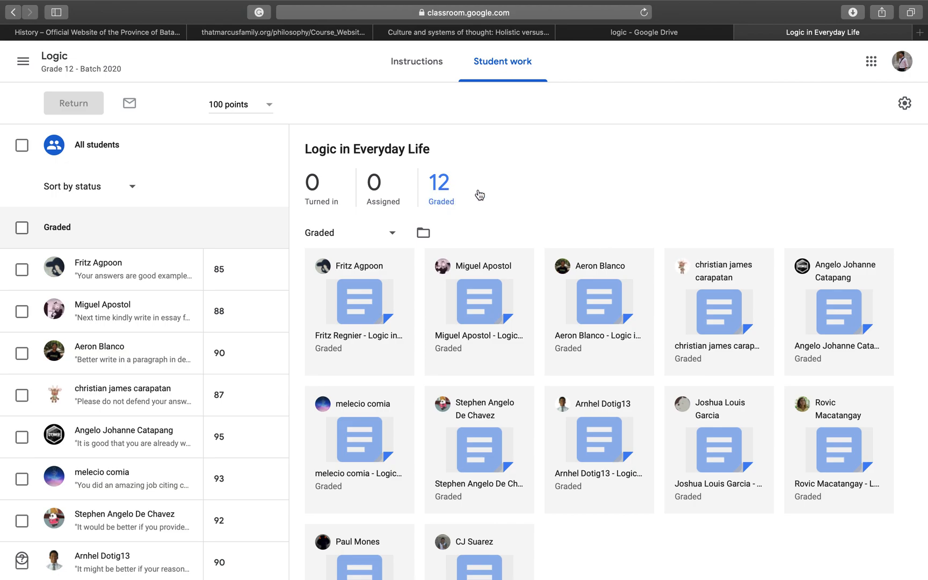
pyautogui.scroll(-5, 248, 302)
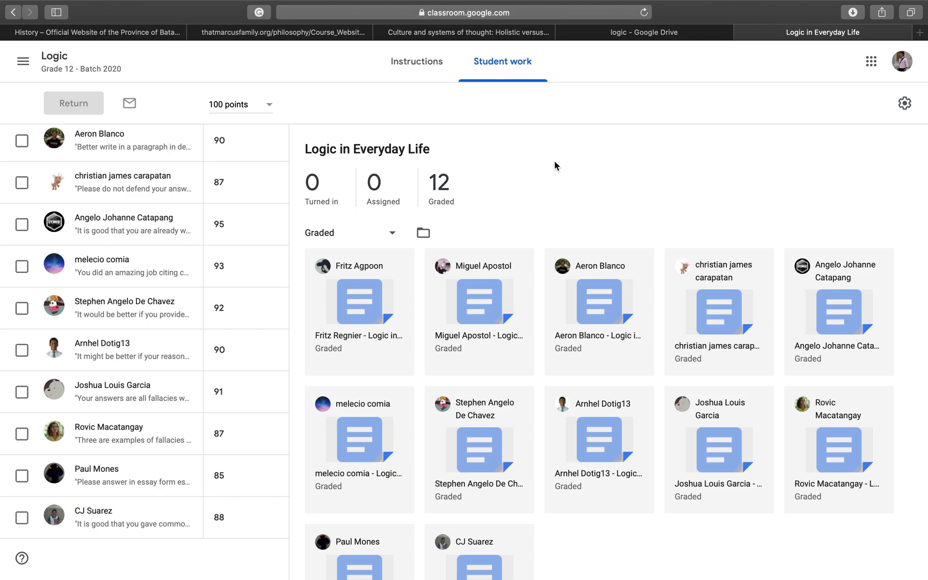
# - Leave the Logic in Everyday Life assignment and return to the classwork page of the Logic class
pyautogui.click(432, 69)
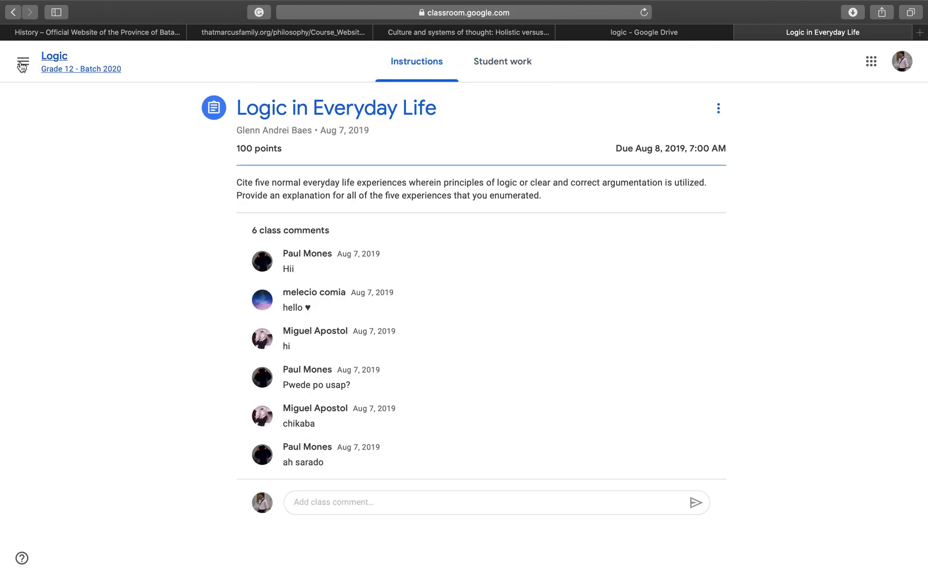
pyautogui.click(22, 64)
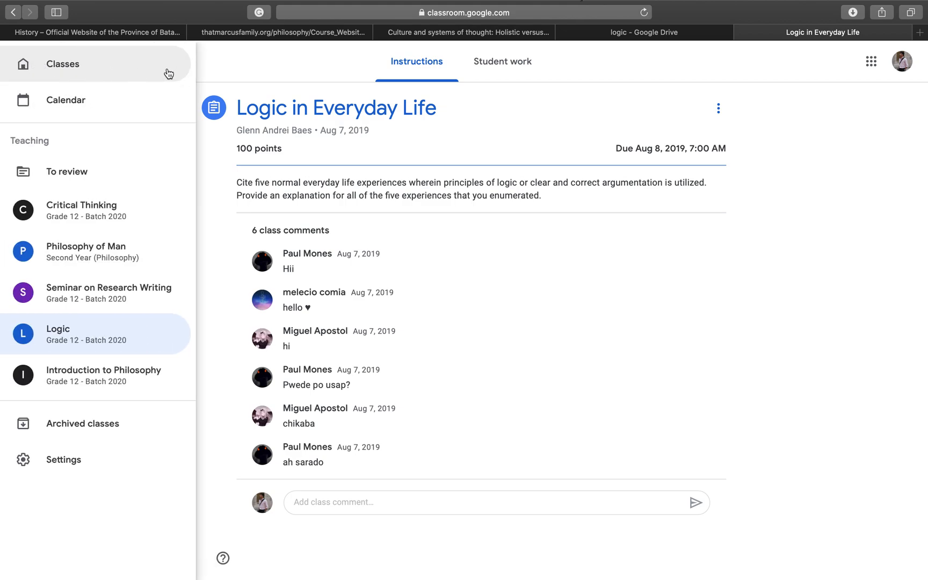
pyautogui.click(492, 79)
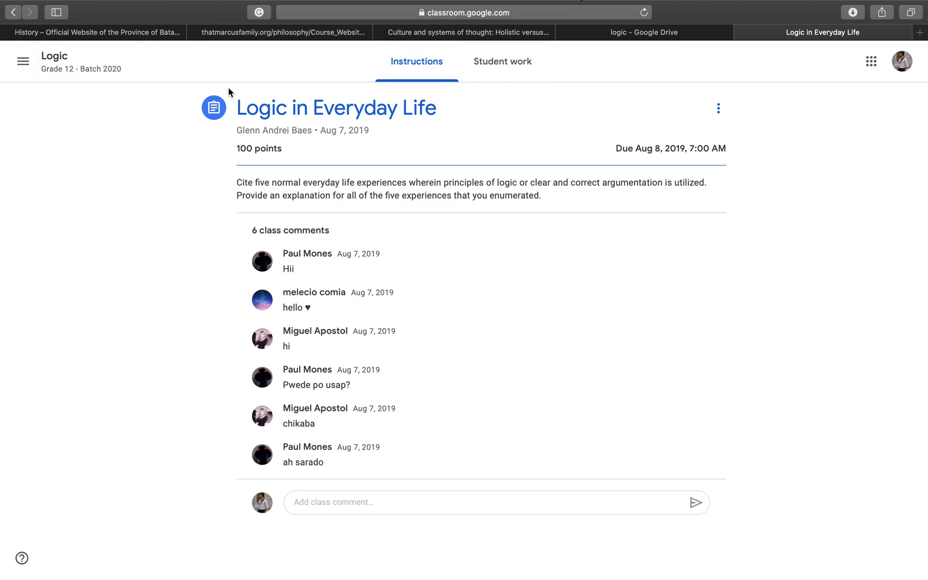
pyautogui.click(63, 60)
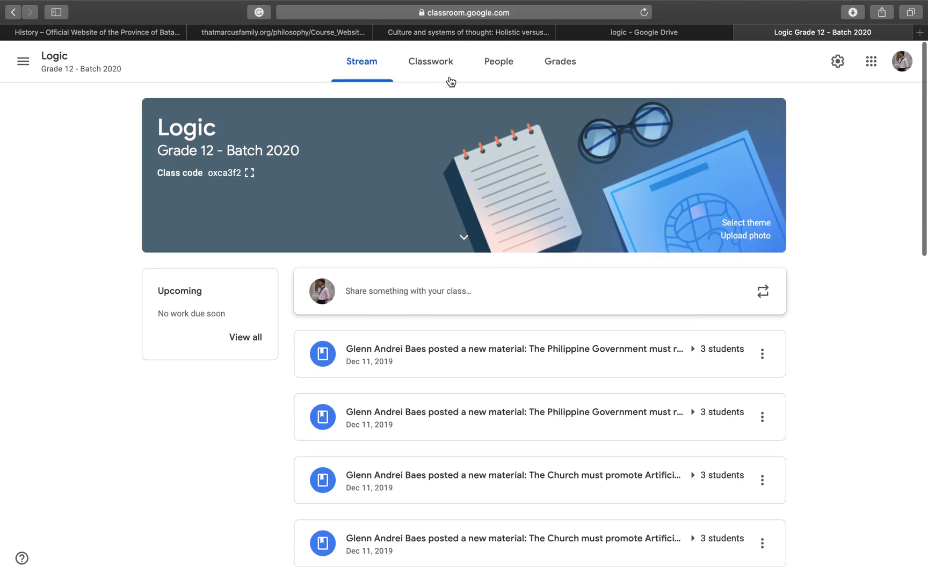
pyautogui.click(451, 81)
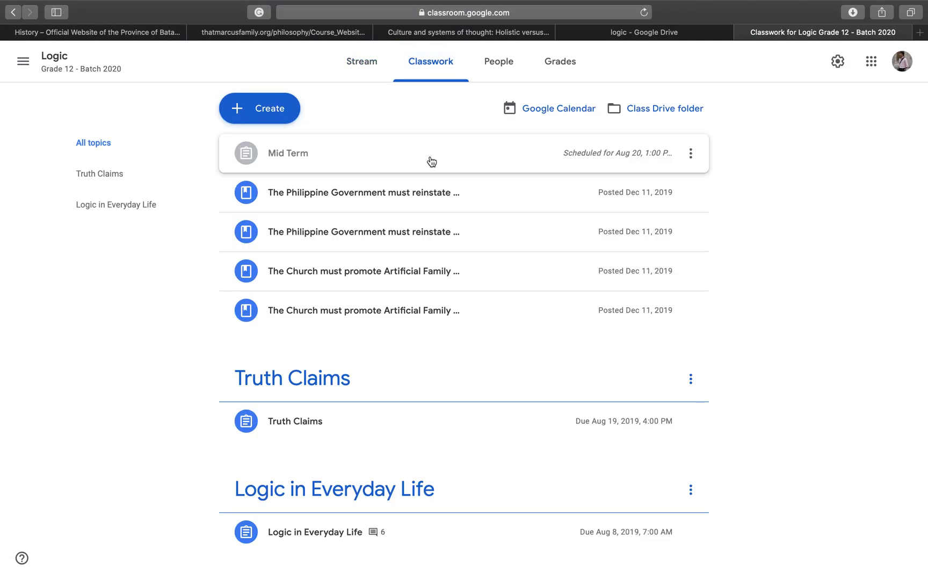
# - Delete the scheduled Mid Term assignment from the Logic classwork
pyautogui.click(690, 154)
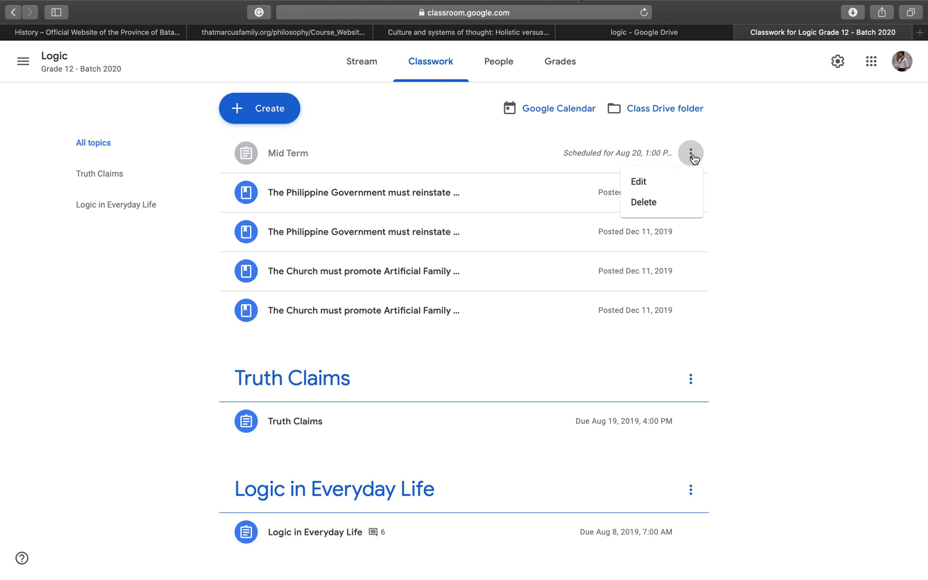
pyautogui.click(671, 210)
pyautogui.click(525, 336)
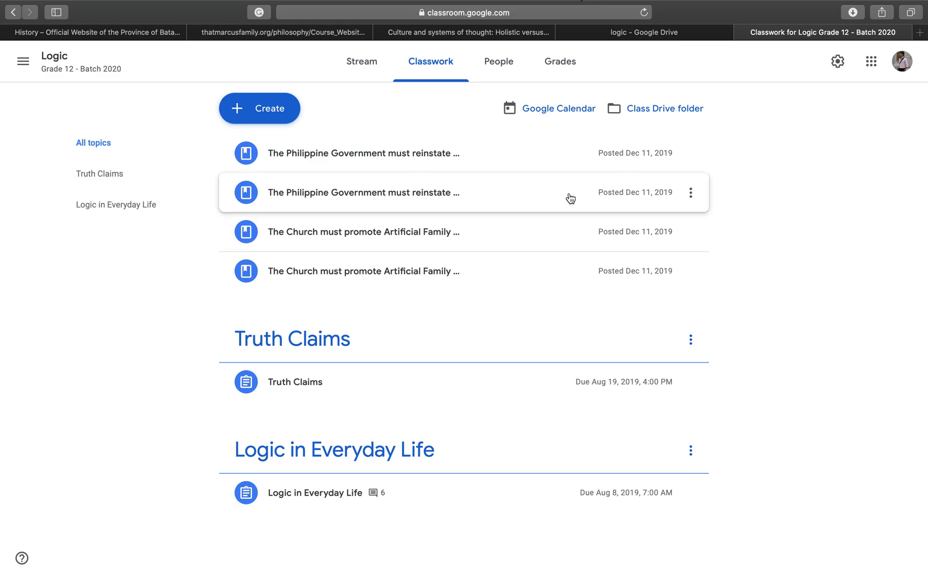
# - Switch to the logic folder in Google Drive, and leave the browser for the desktop
pyautogui.click(684, 33)
pyautogui.press('super+Tab')
pyautogui.hotkey('ctrl', 'Left')
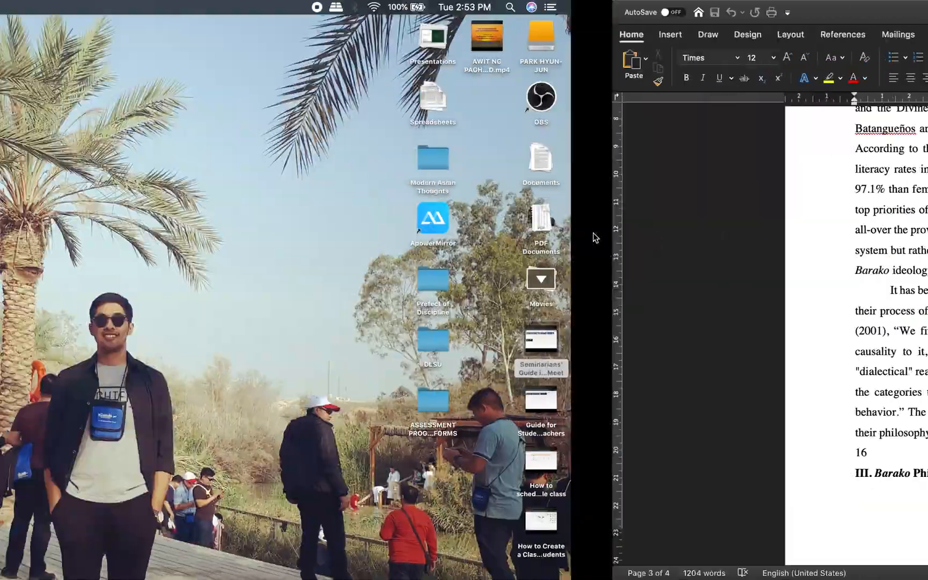